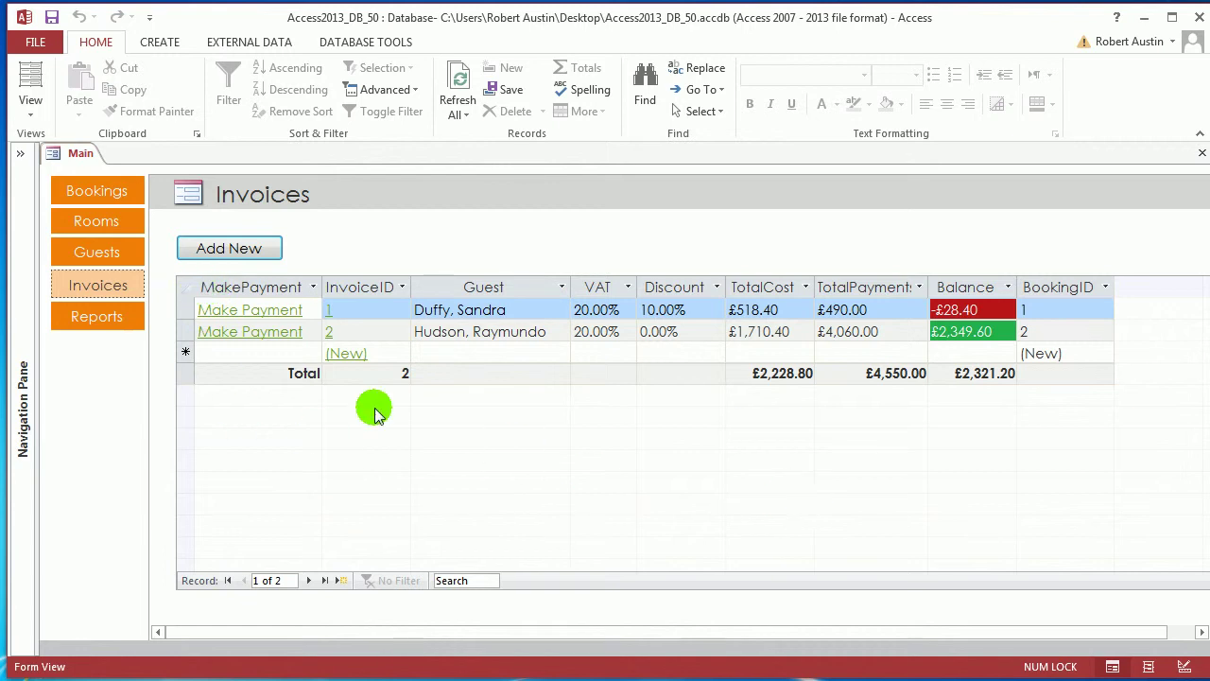
Step: View the payments and details of invoice 1, and return to the invoices list
click(331, 311)
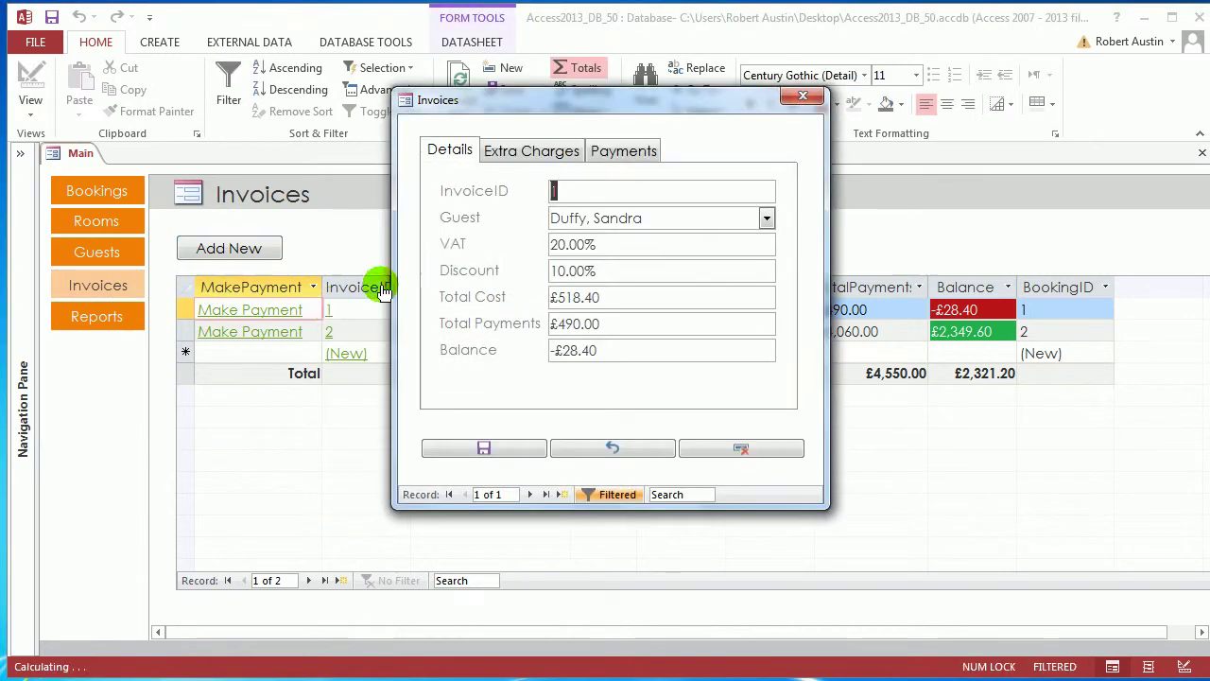
click(629, 149)
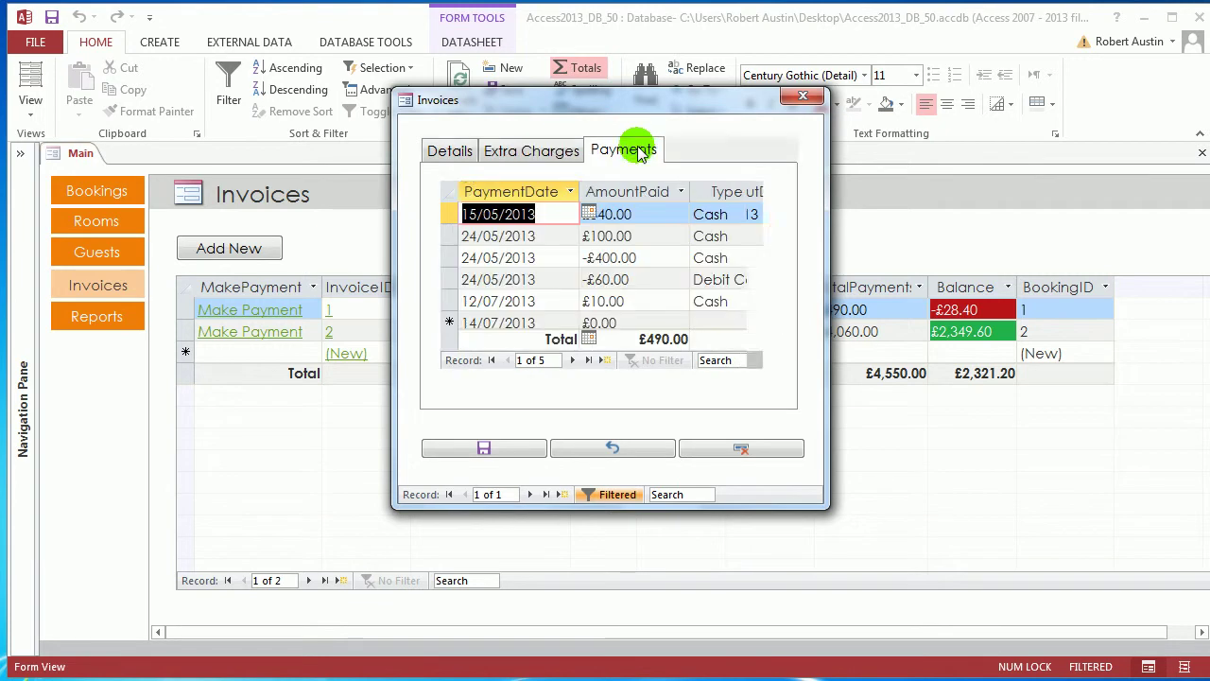
click(447, 152)
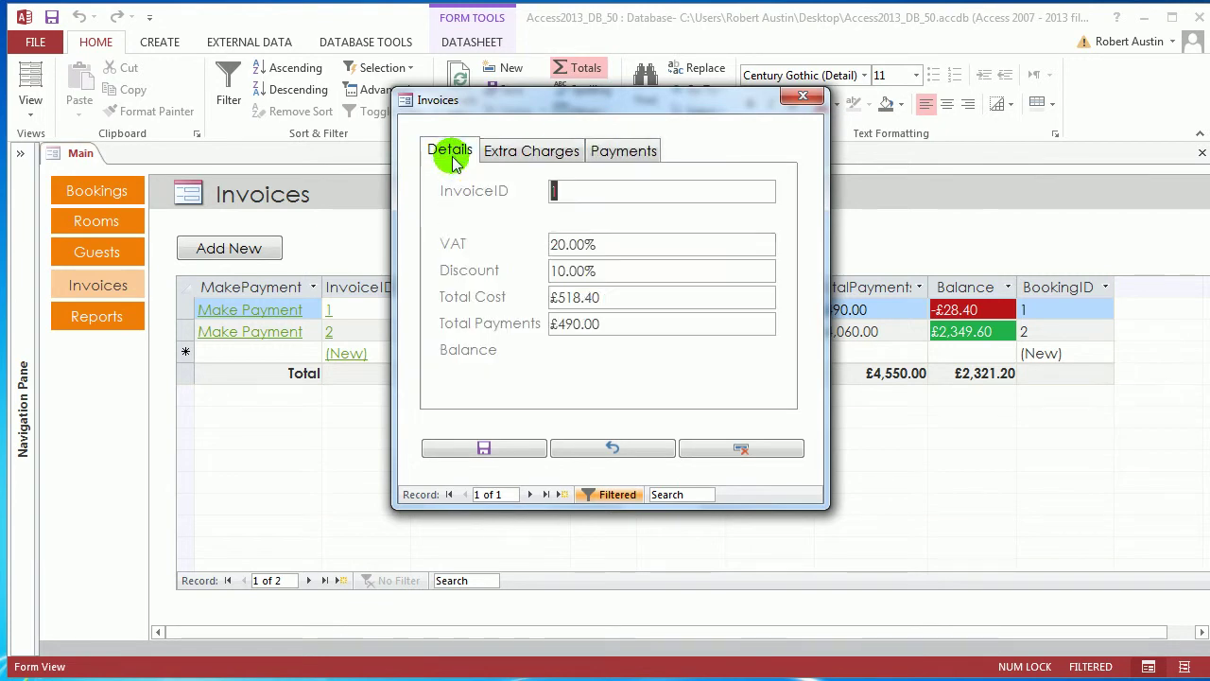
click(799, 98)
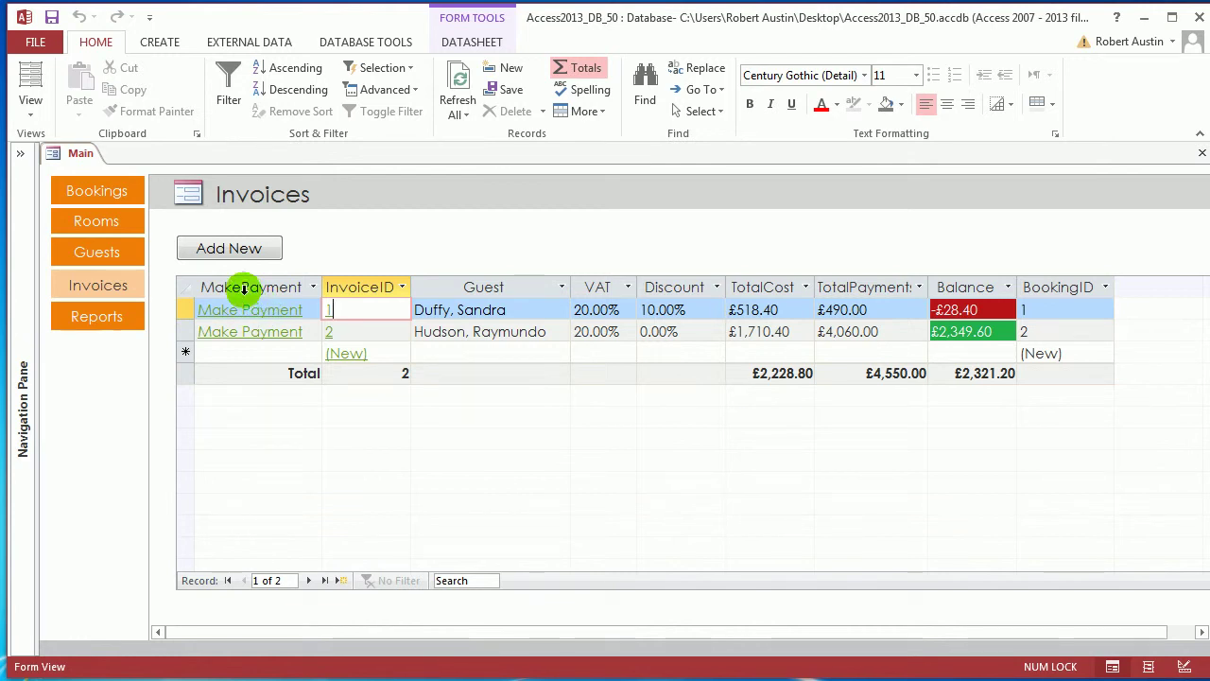
click(245, 288)
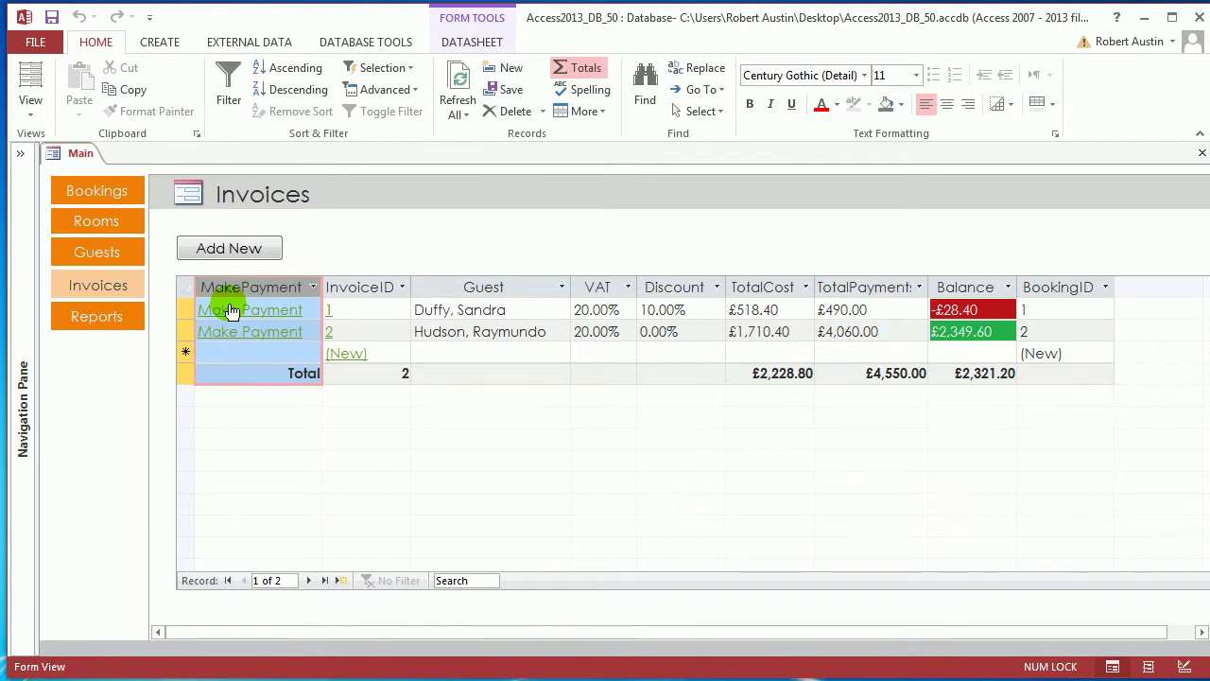
Step: Search the database objects for "qry" and open the qryCostsPaymentsUnion query to view its records
click(16, 153)
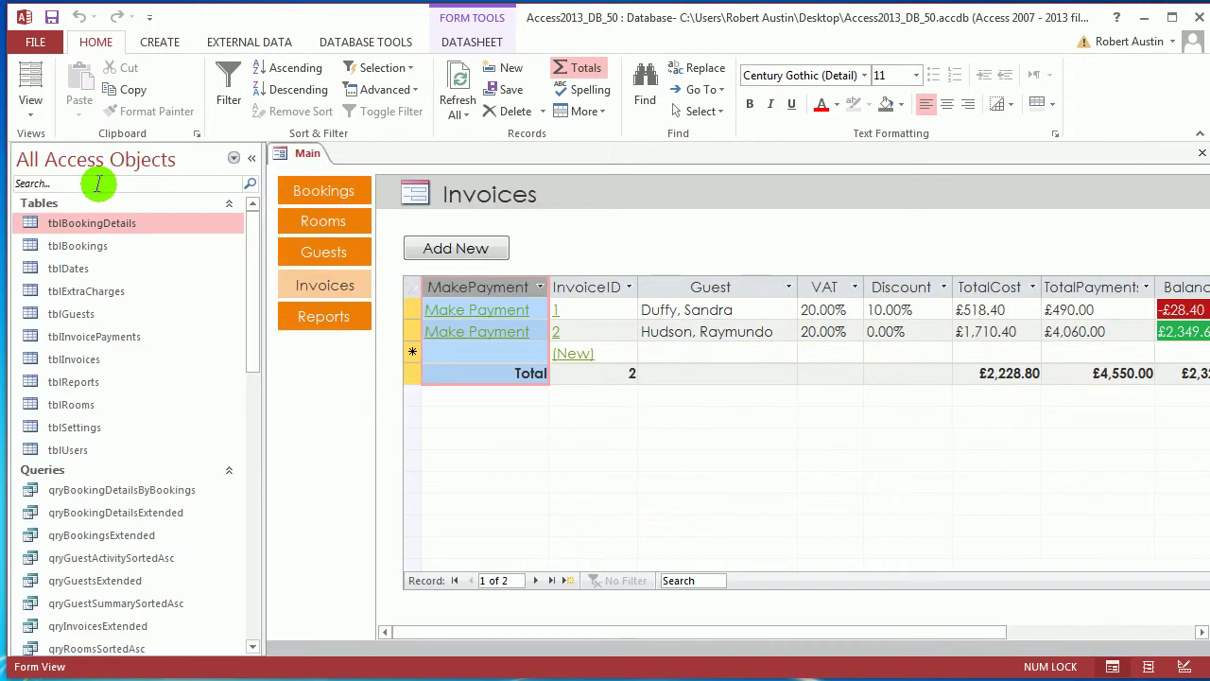
click(101, 184)
text(qry)
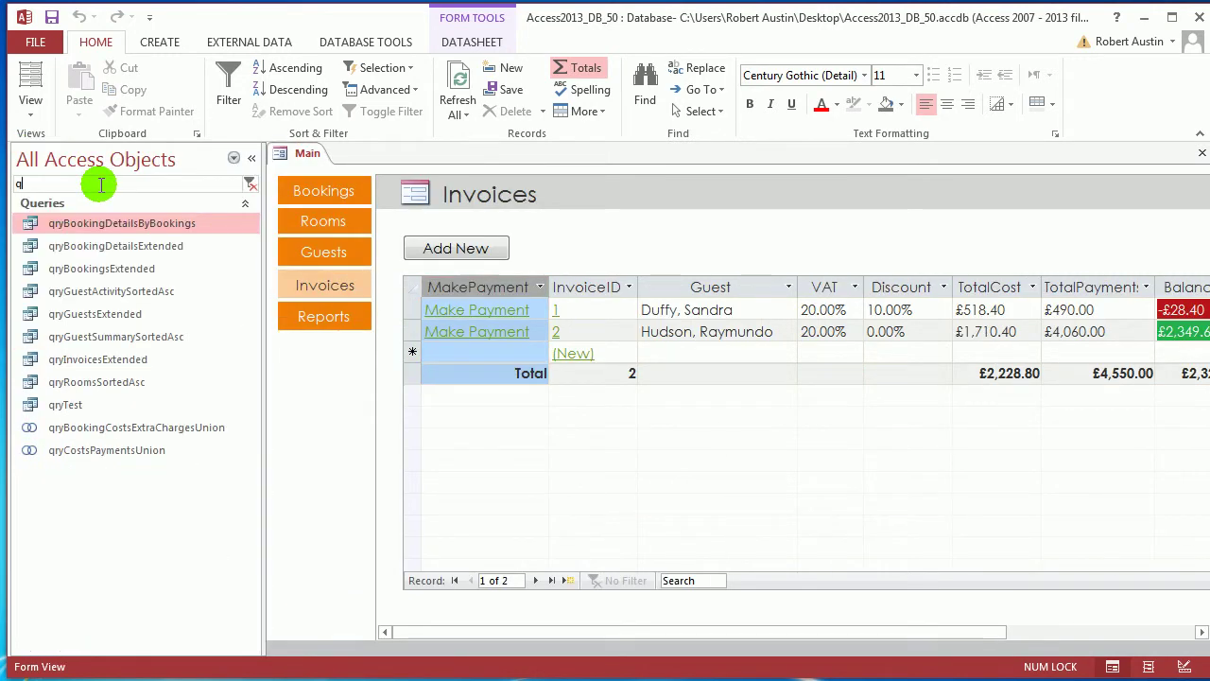
click(125, 454)
double_click(125, 454)
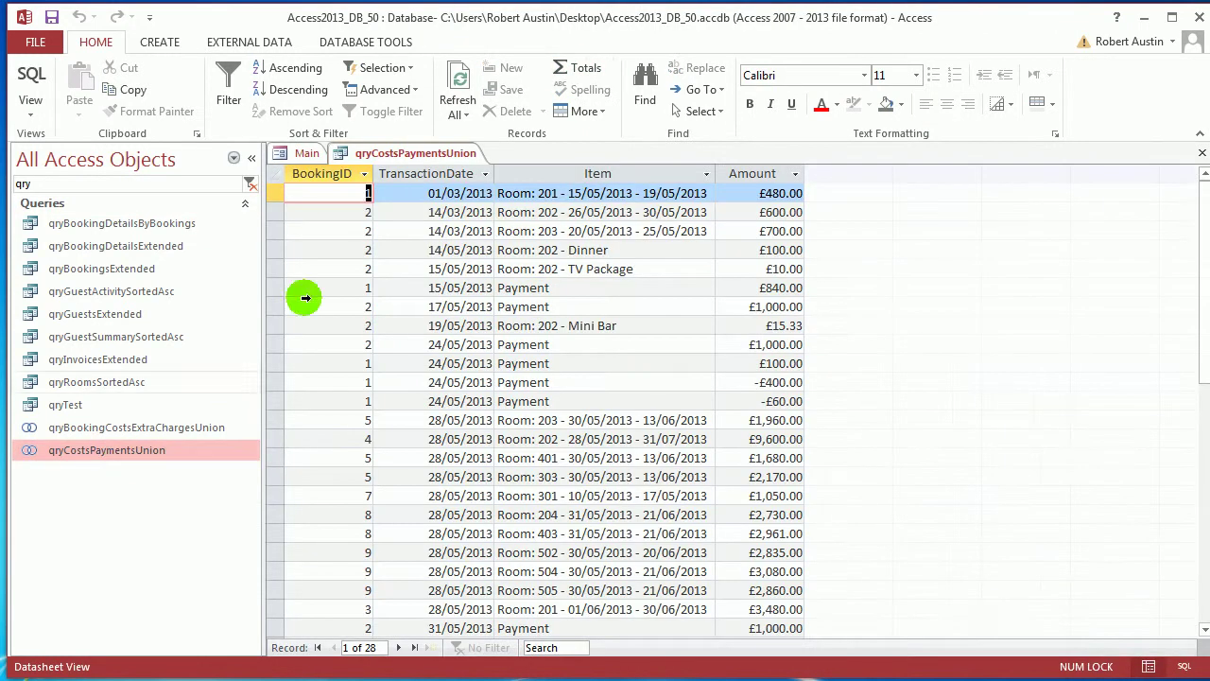
click(254, 158)
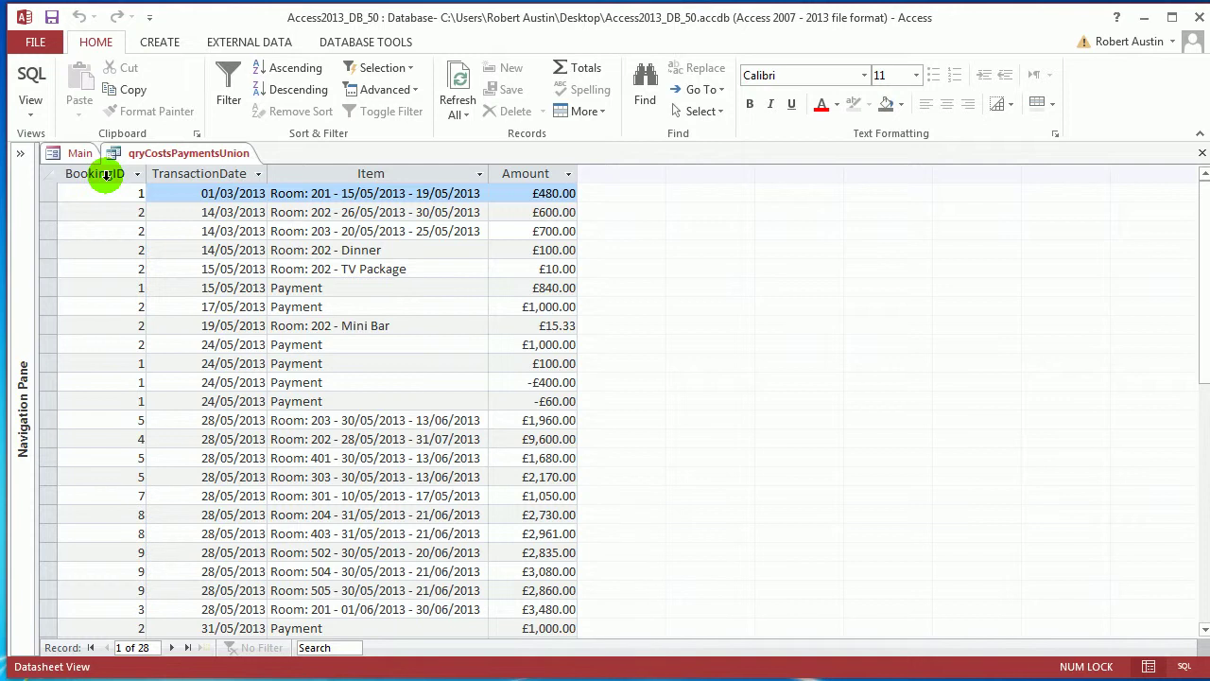
Step: Close the qryCostsPaymentsUnion query and the Main form
right_click(206, 152)
click(238, 184)
right_click(83, 156)
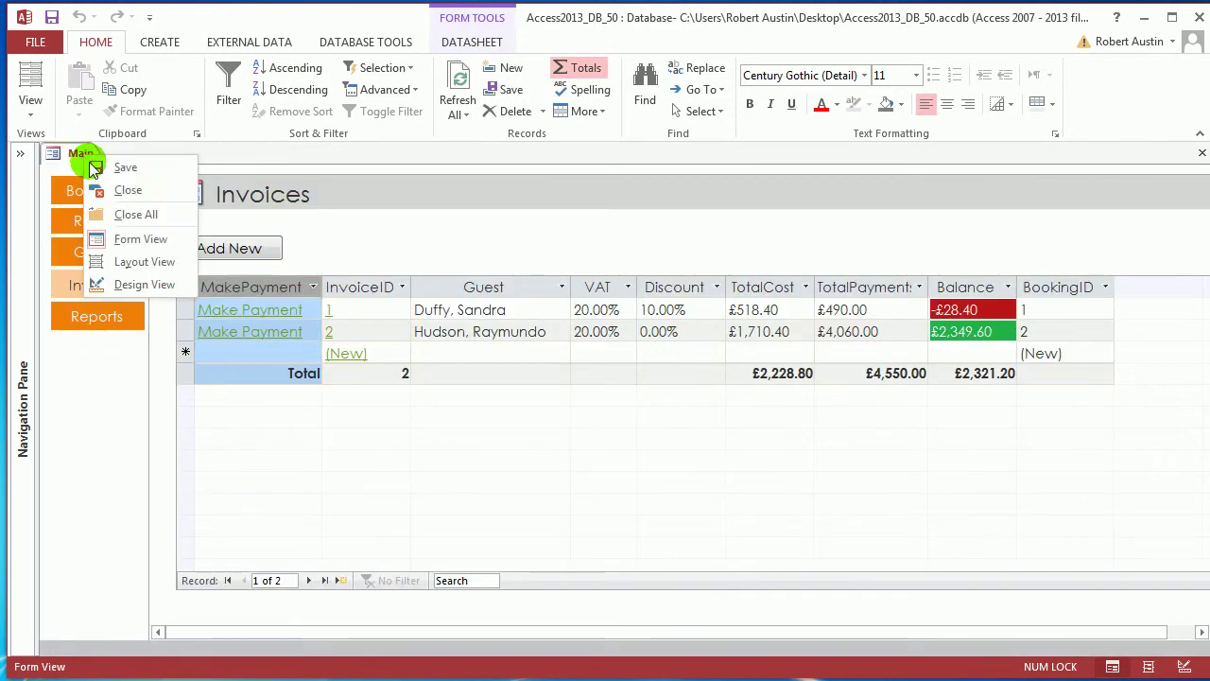
click(117, 189)
Step: Create a new query in Design view with the qryCostsPaymentsUnion query as its source
click(155, 38)
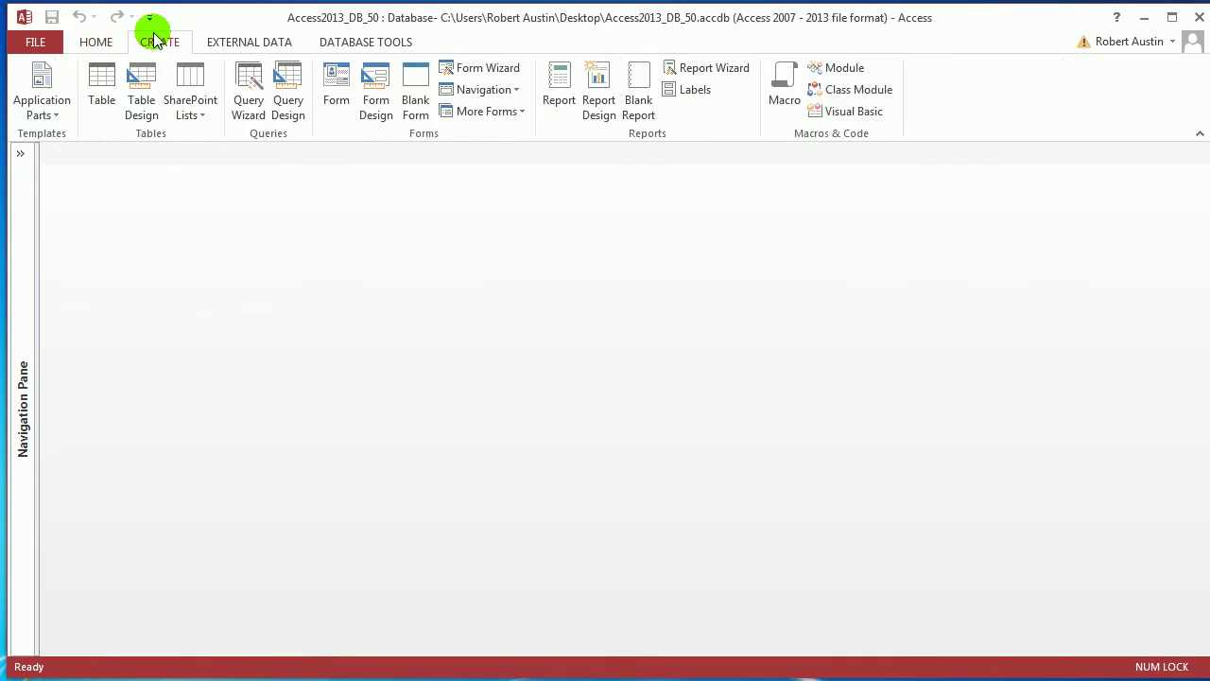
click(297, 87)
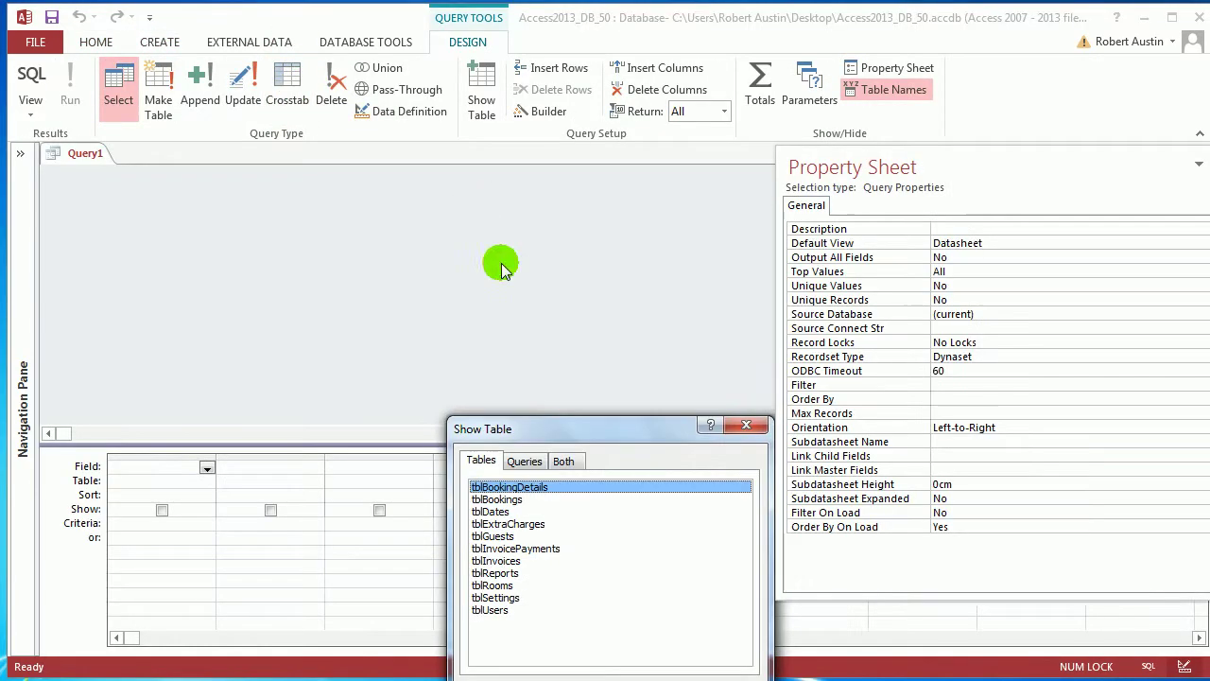
drag(425, 225, 396, 129)
click(376, 160)
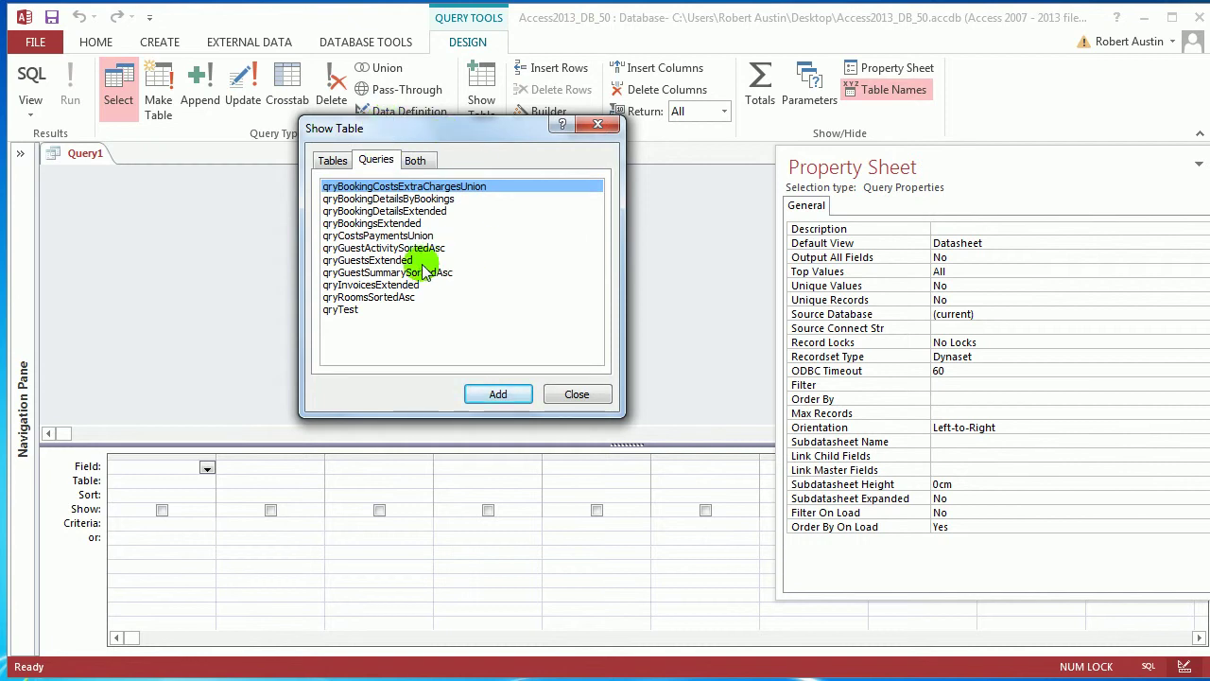
click(394, 236)
click(526, 409)
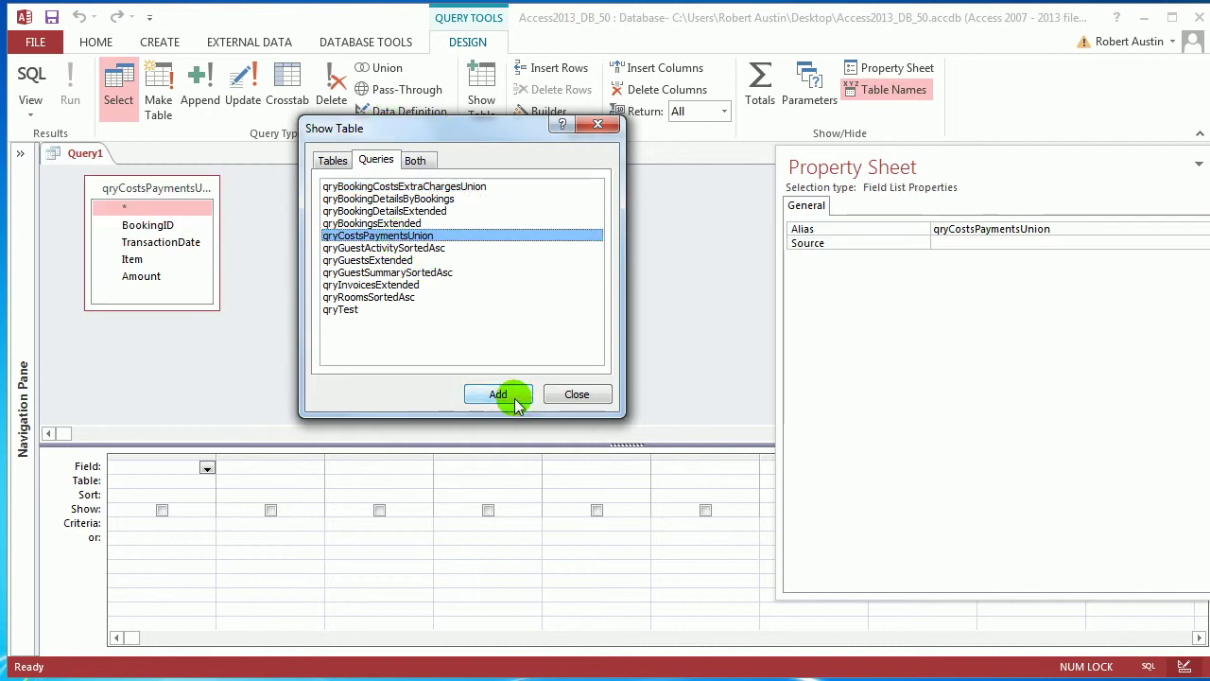
click(565, 399)
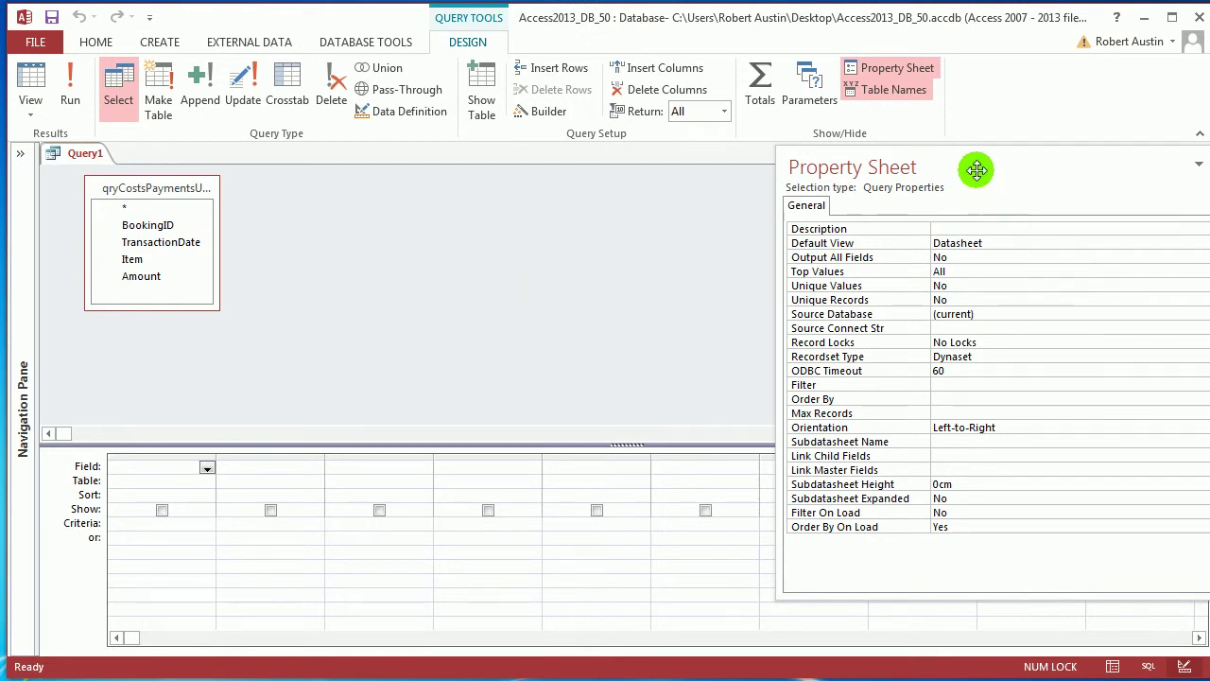
Step: Widen the source field list and add the BookingID, TransactionDate, Item and Amount fields to the query
drag(975, 167, 1040, 223)
drag(217, 307, 281, 343)
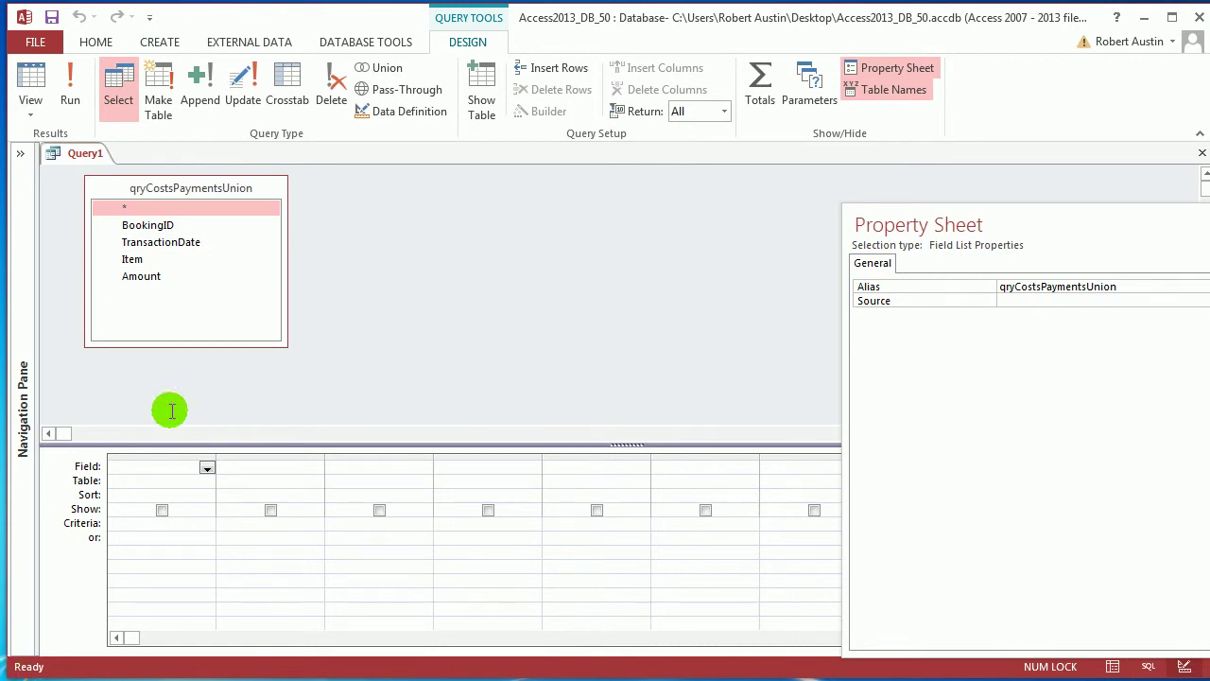
click(159, 228)
double_click(159, 227)
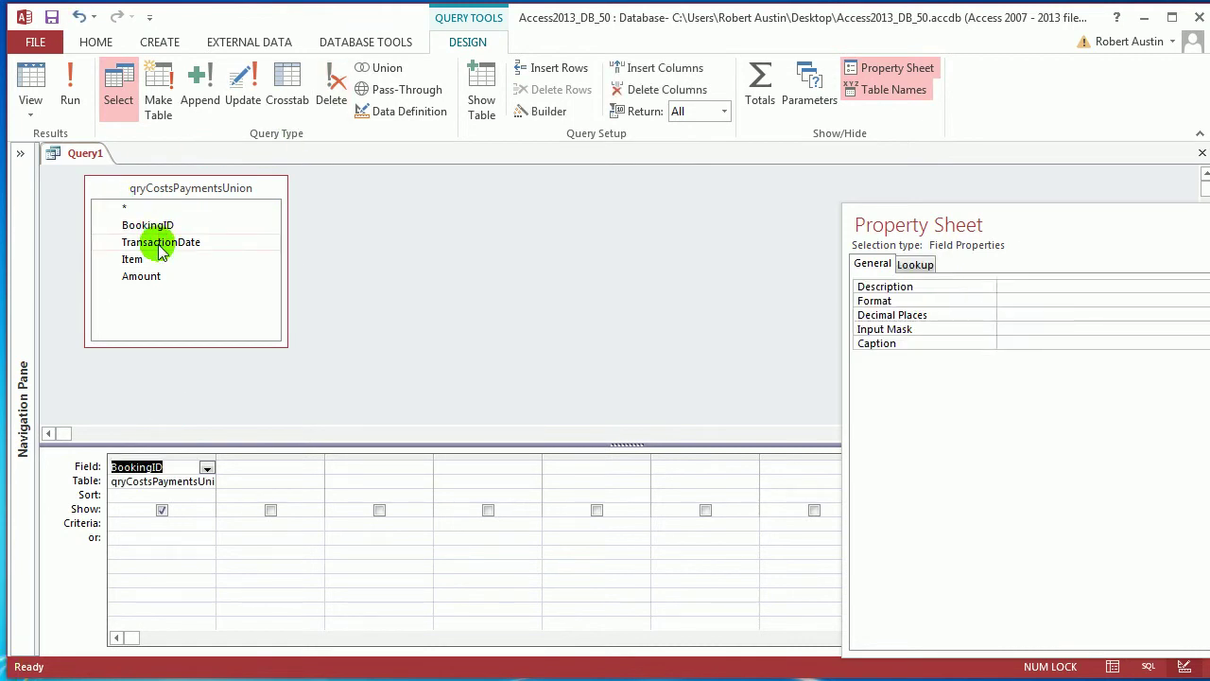
double_click(161, 242)
double_click(137, 260)
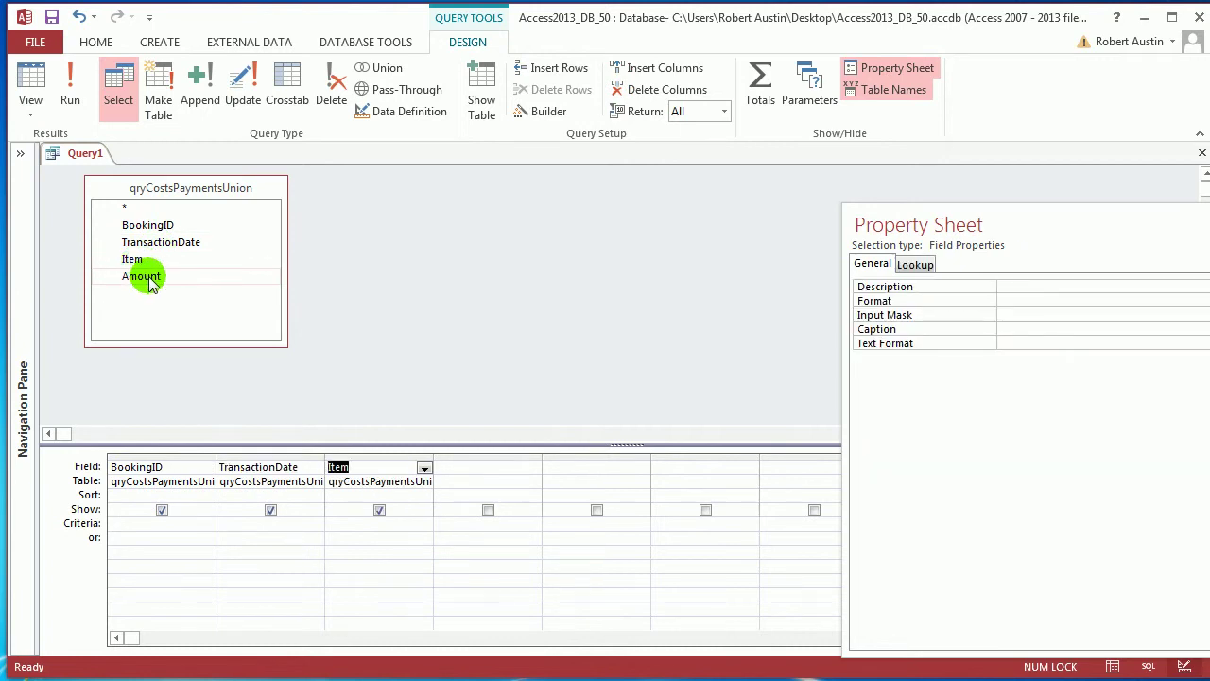
double_click(140, 276)
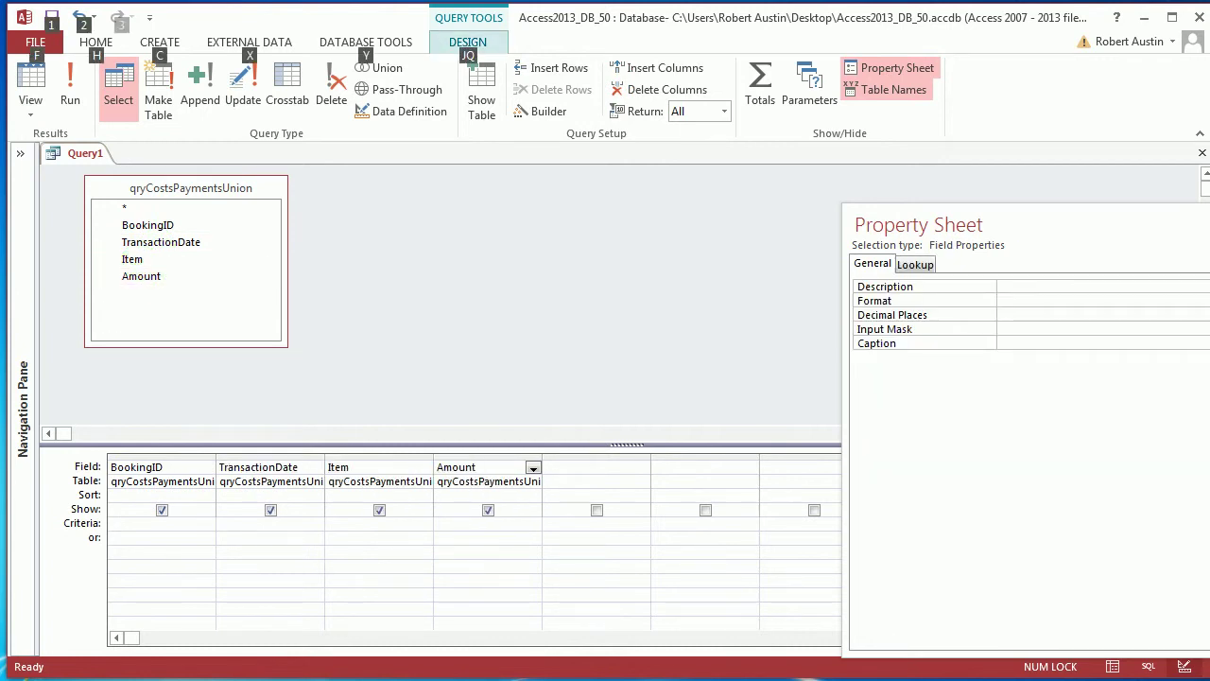
click(503, 355)
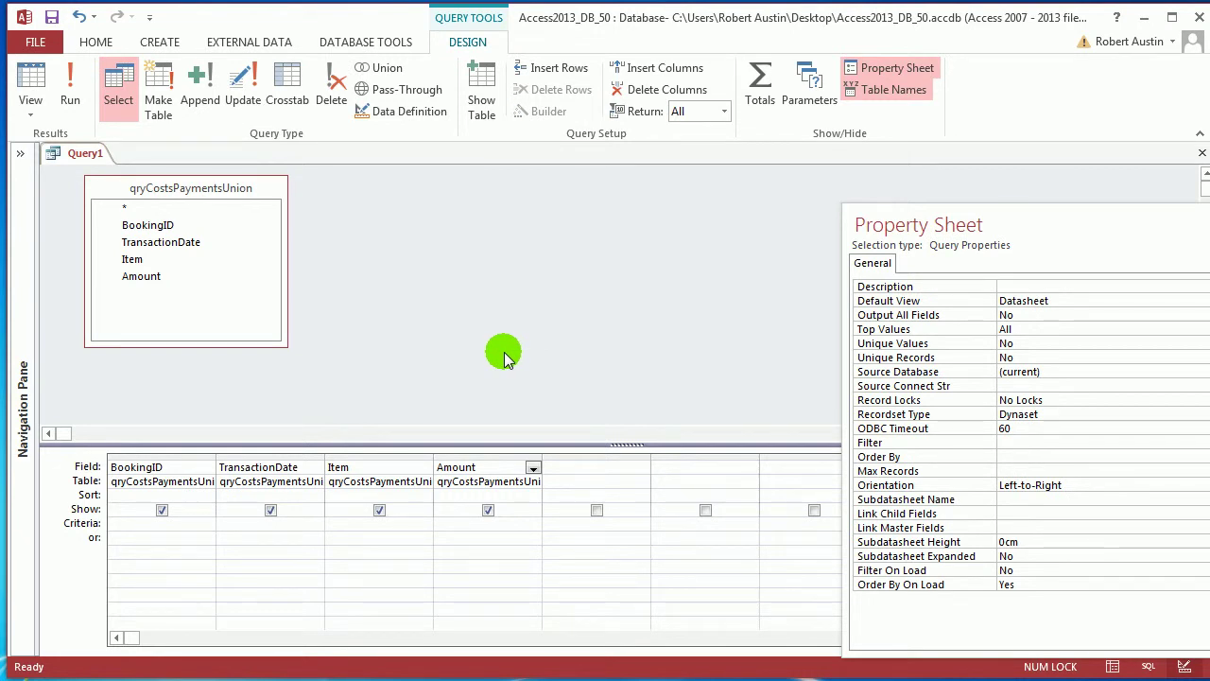
Step: Run the query and examine the room charge and payment records for booking 1
click(70, 95)
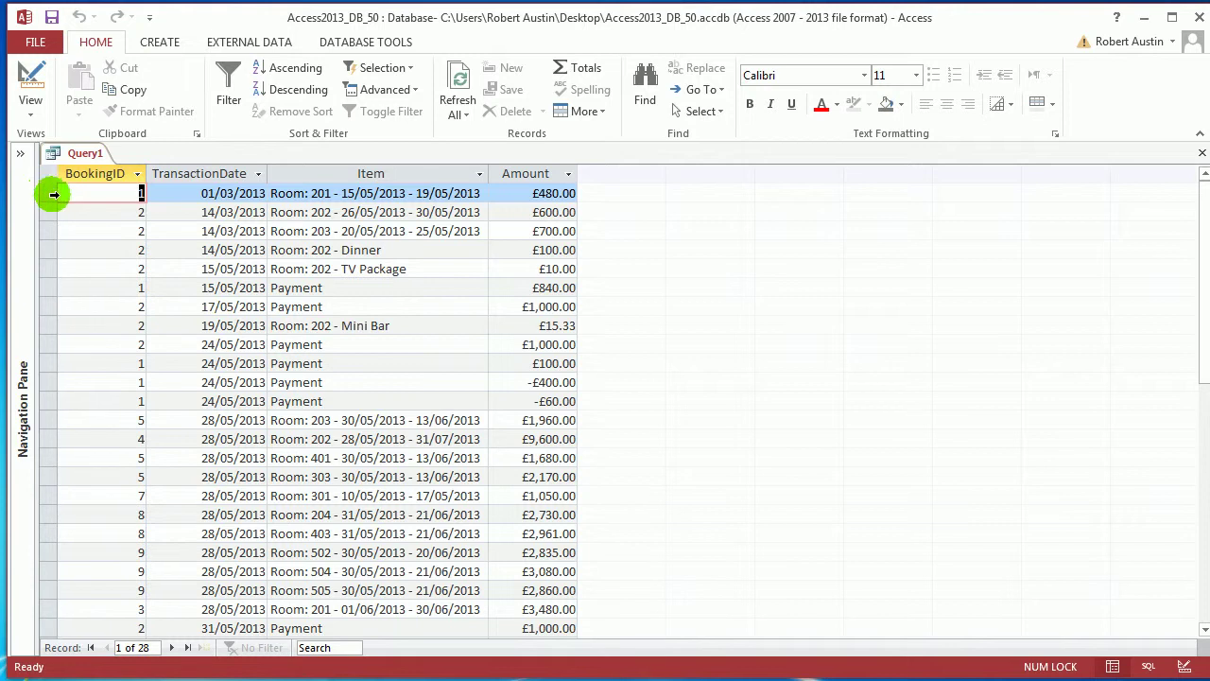
click(52, 192)
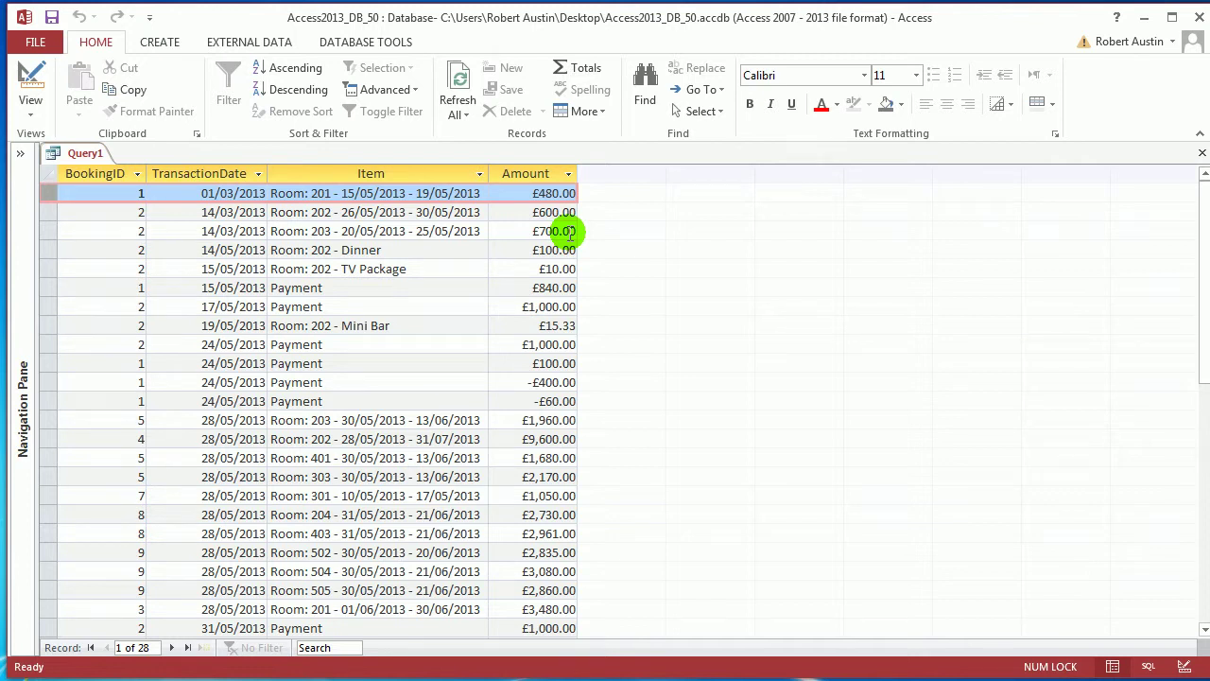
click(45, 288)
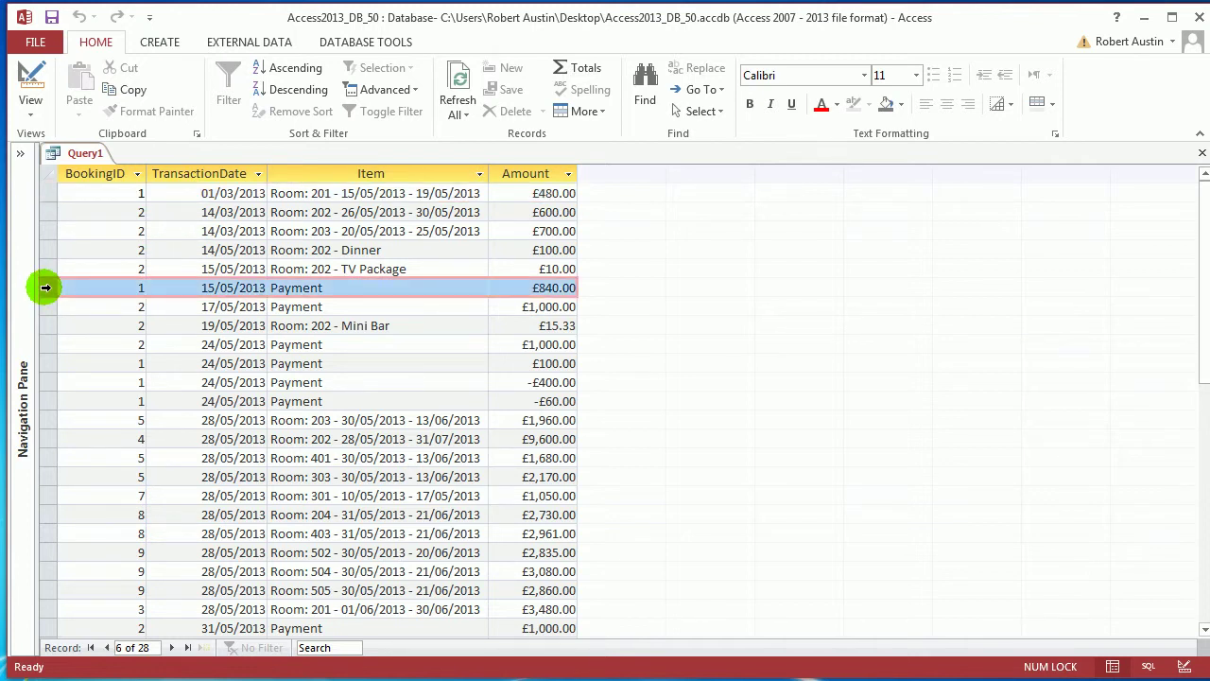
drag(52, 191, 44, 242)
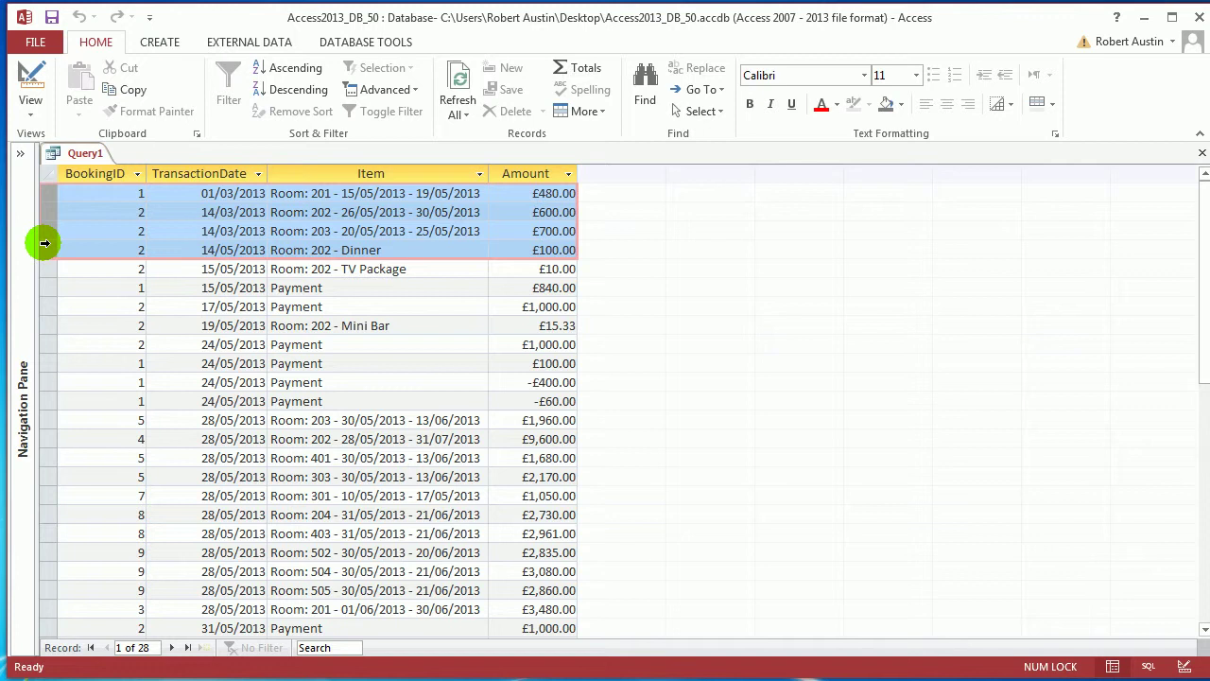
click(49, 192)
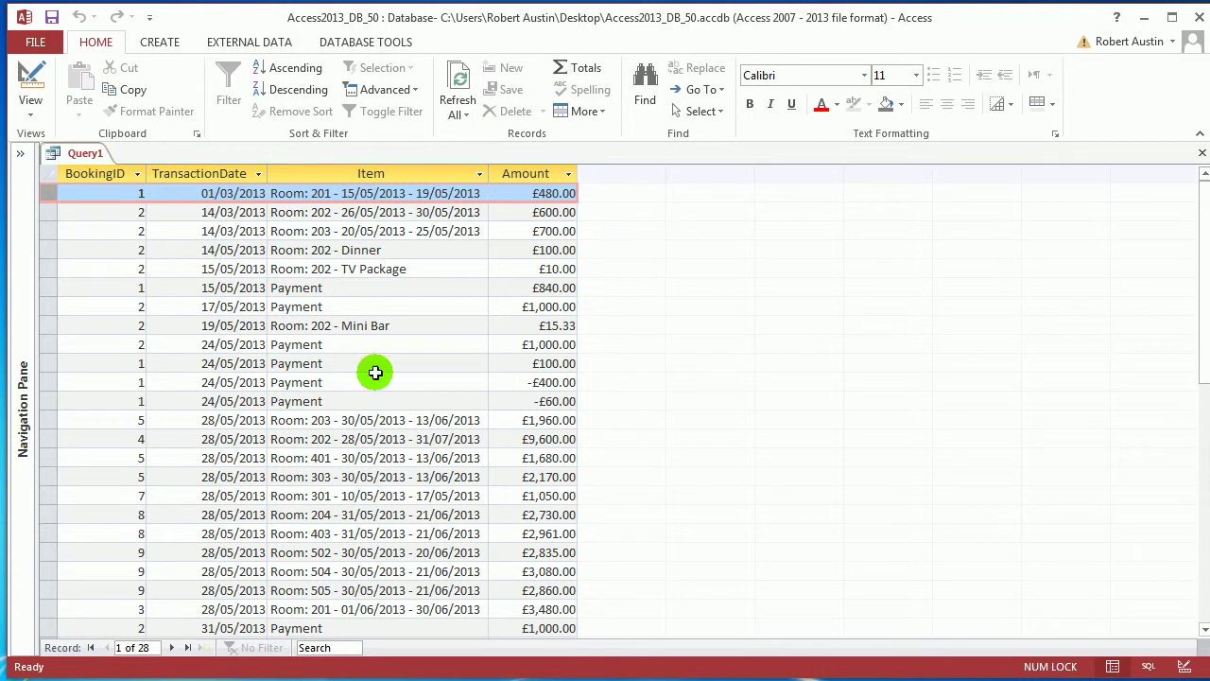
click(57, 287)
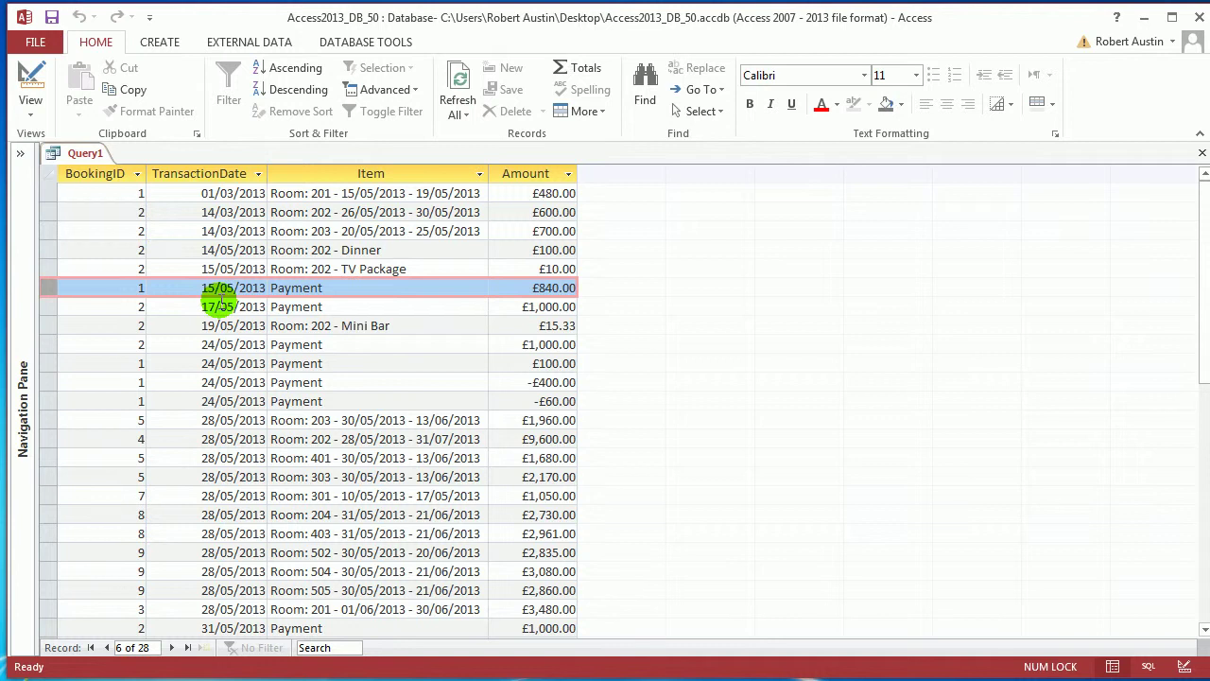
Step: In Design view, add a calculated field Multiplier: "" after Amount and move the Property Sheet clear of the design grid
right_click(59, 153)
click(121, 244)
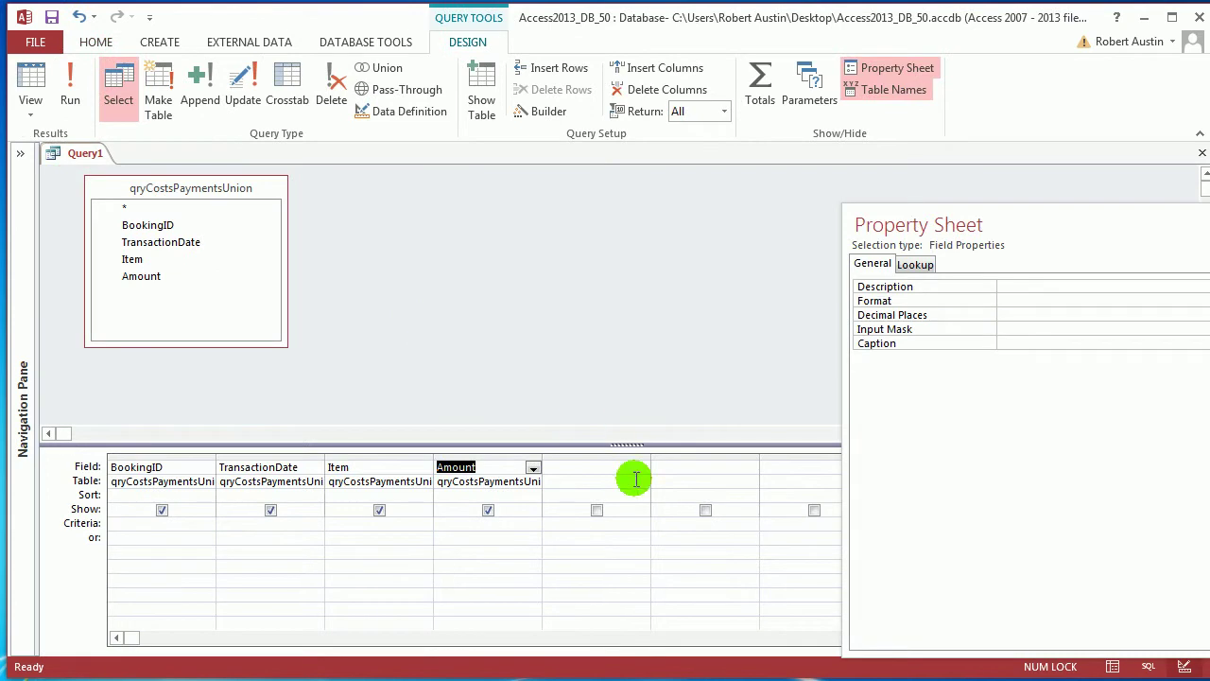
click(575, 470)
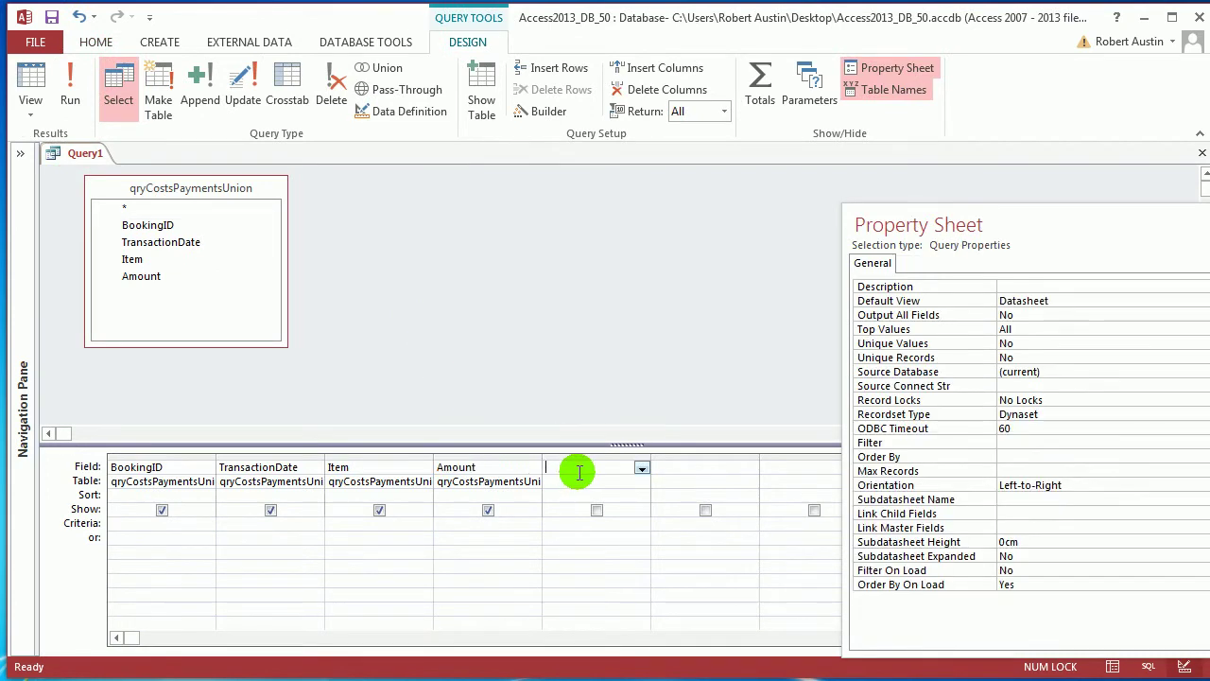
click(543, 116)
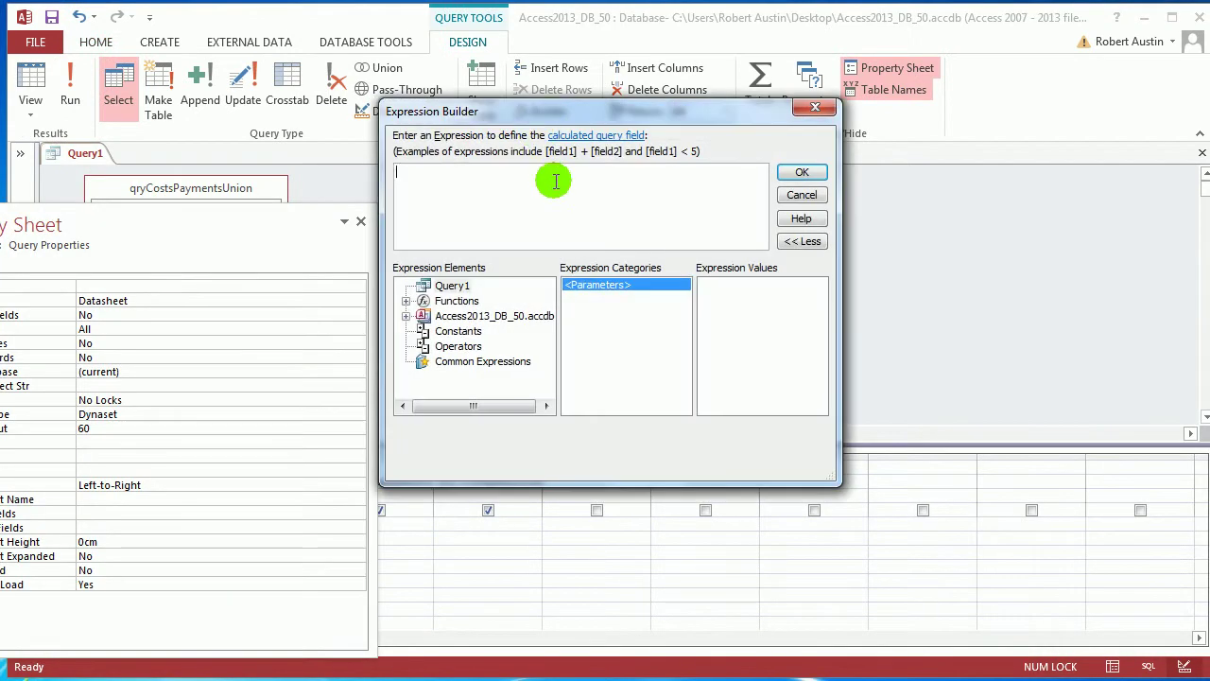
text(Multiplier:)
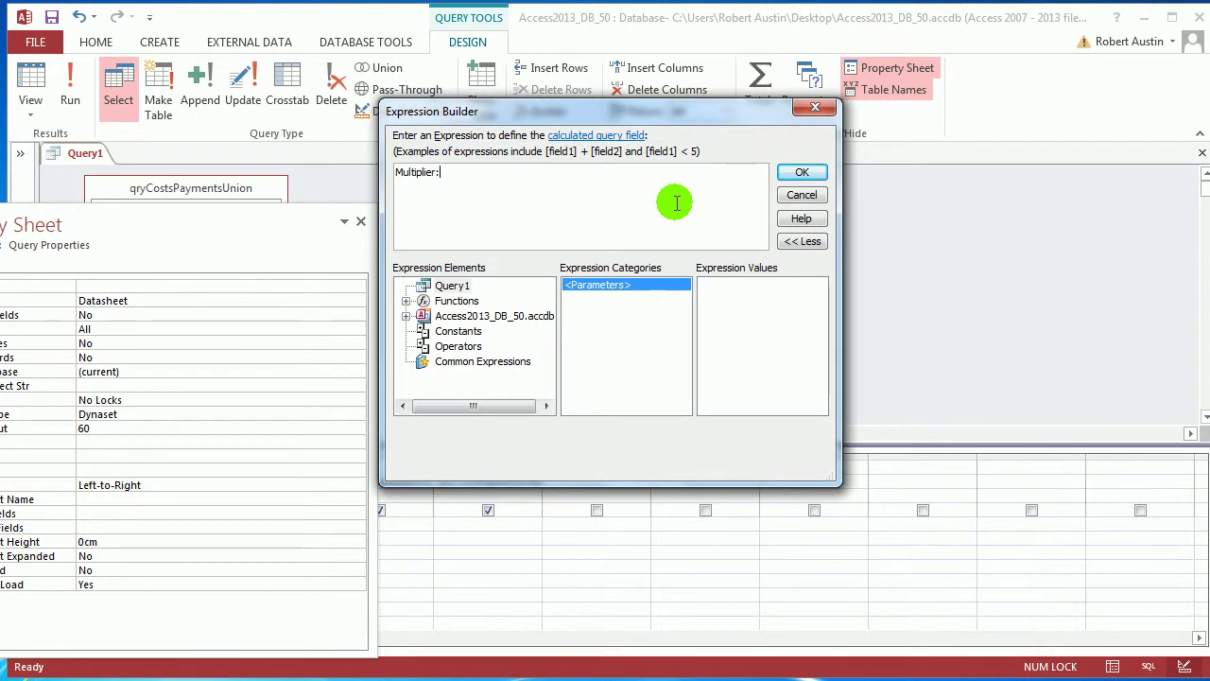
text("")
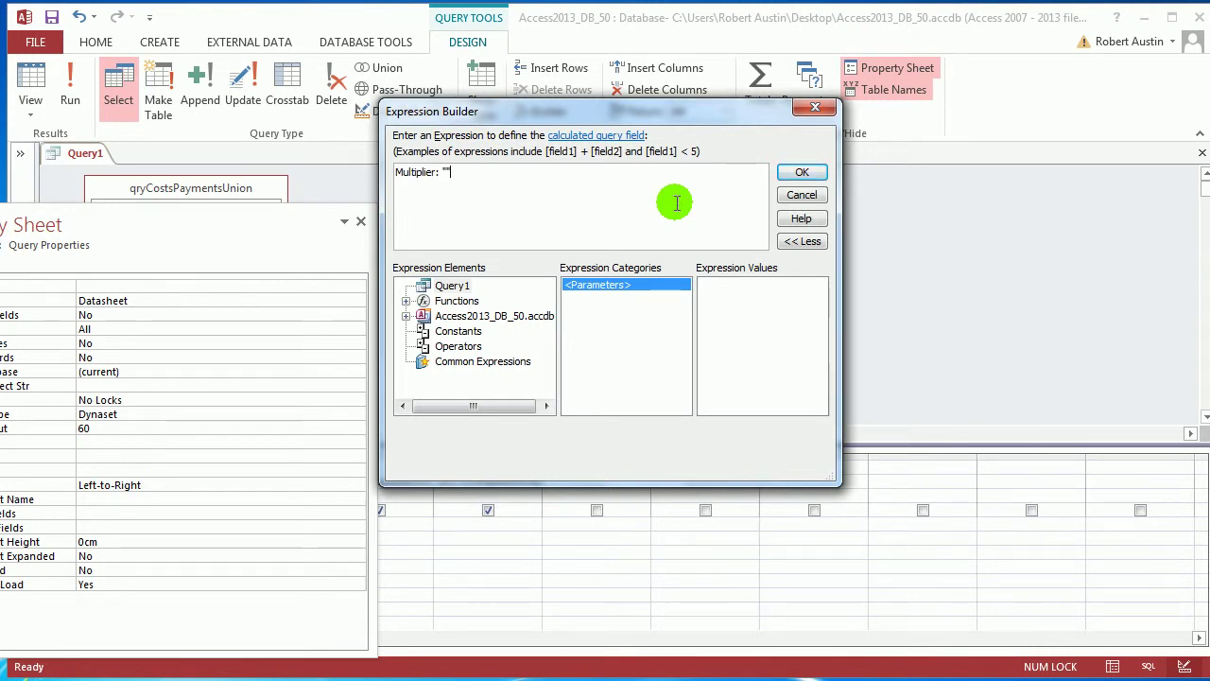
click(802, 172)
drag(216, 212, 1028, 501)
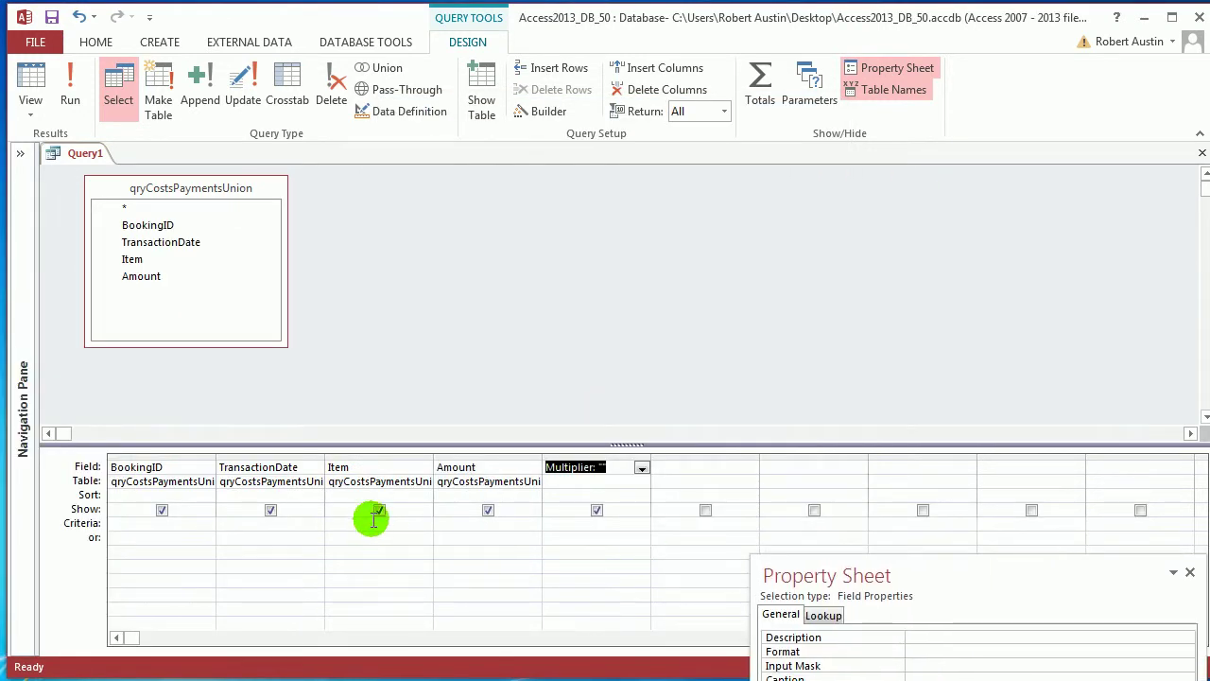
Step: Define the Multiplier field's expression as IIf([Item]='Payment', 1,-1), replacing the empty string
click(577, 469)
click(551, 112)
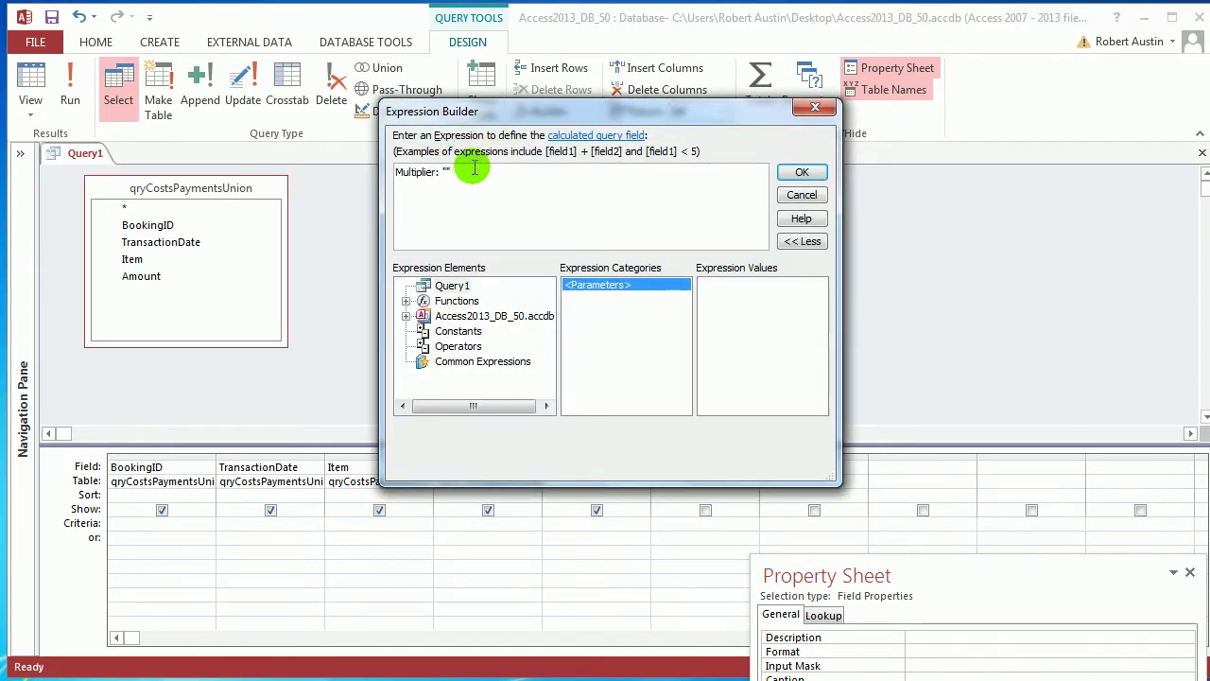
key(BackSpace)
key(BackSpace)
text(iif)
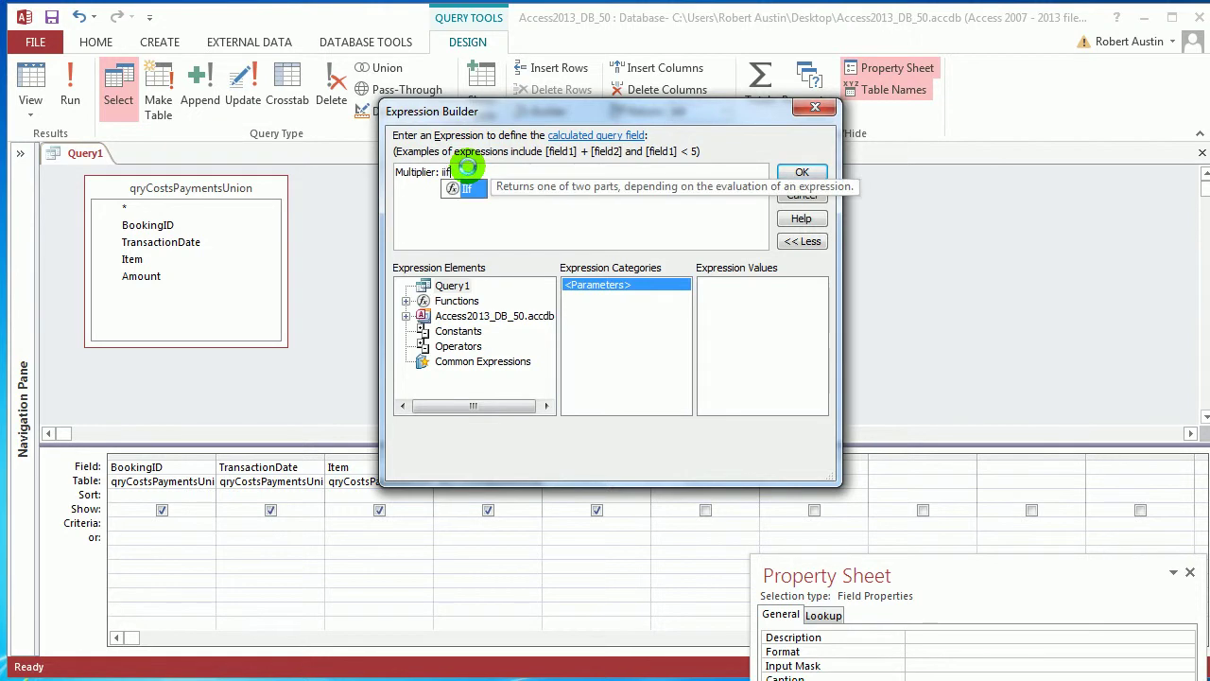
text(()
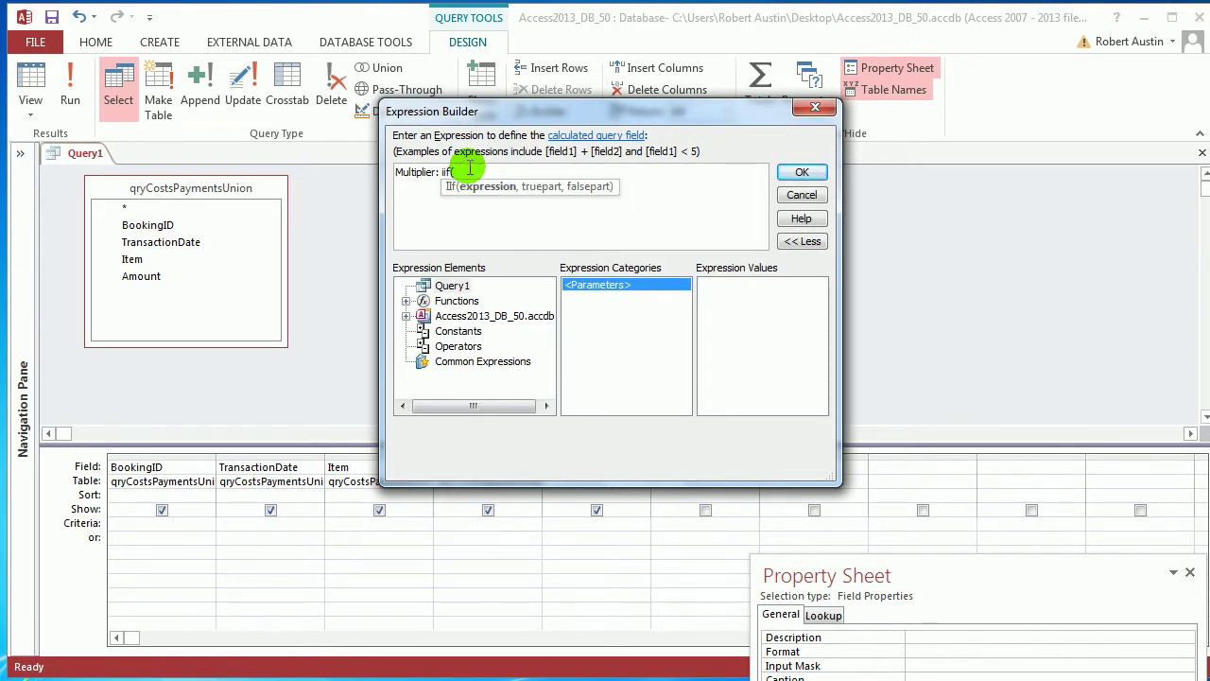
text([)
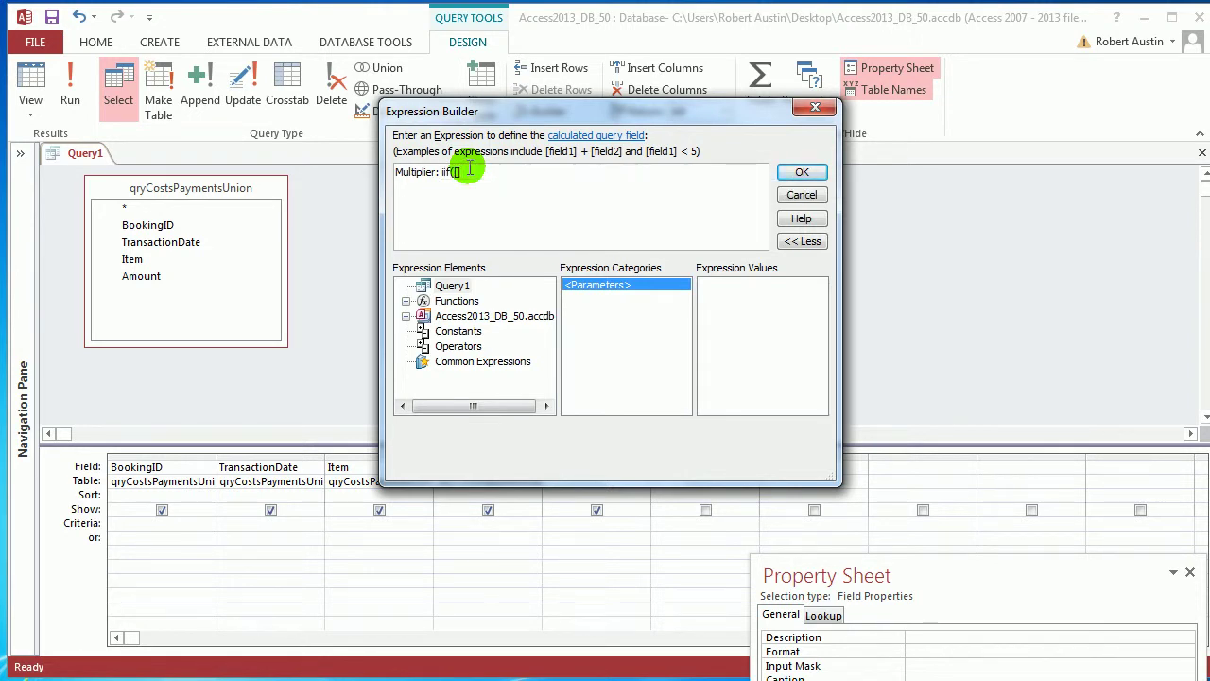
text(Item)
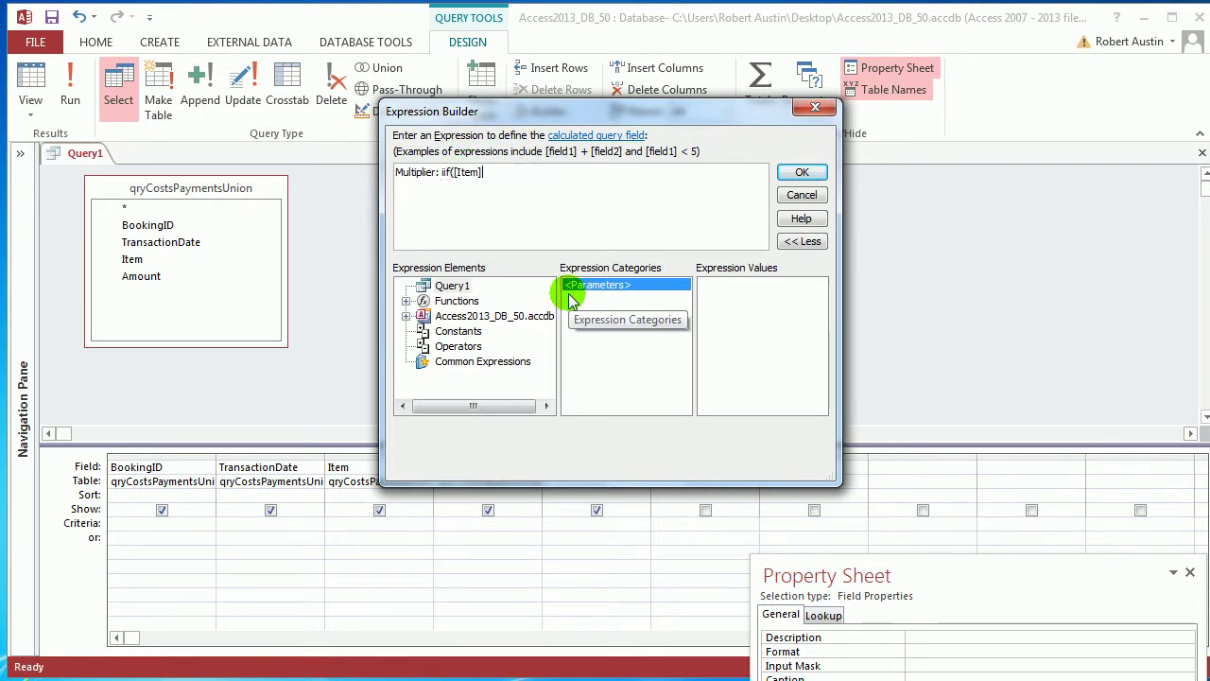
text( =)
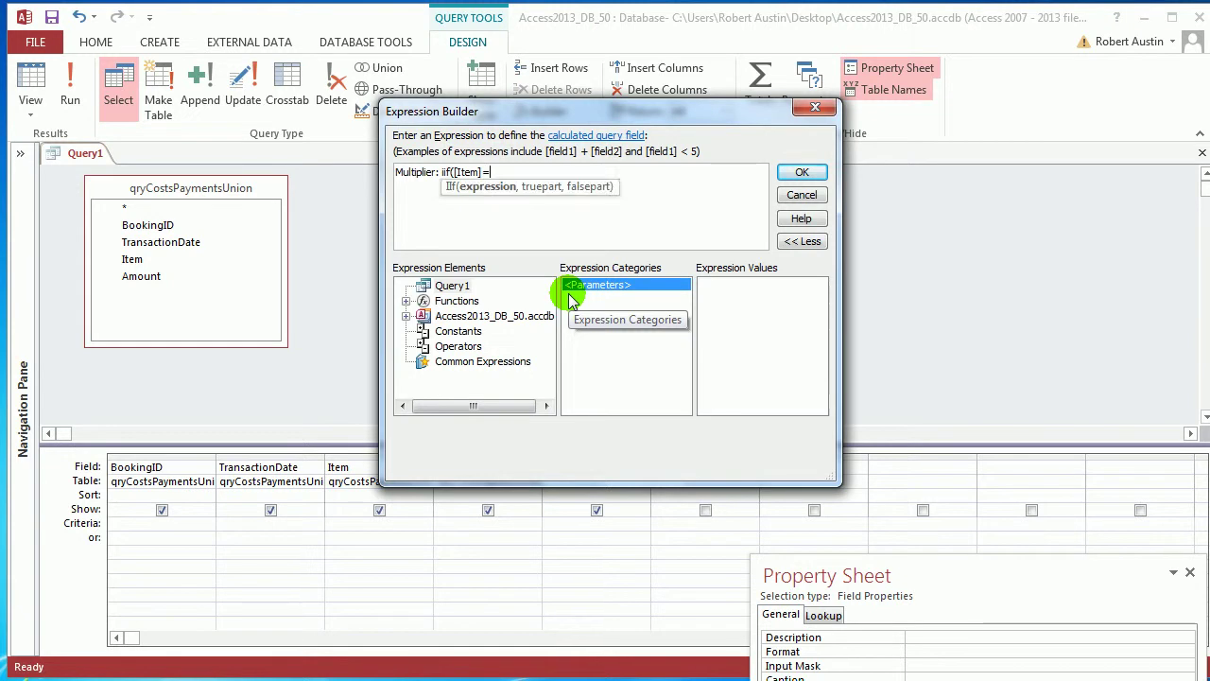
text(")
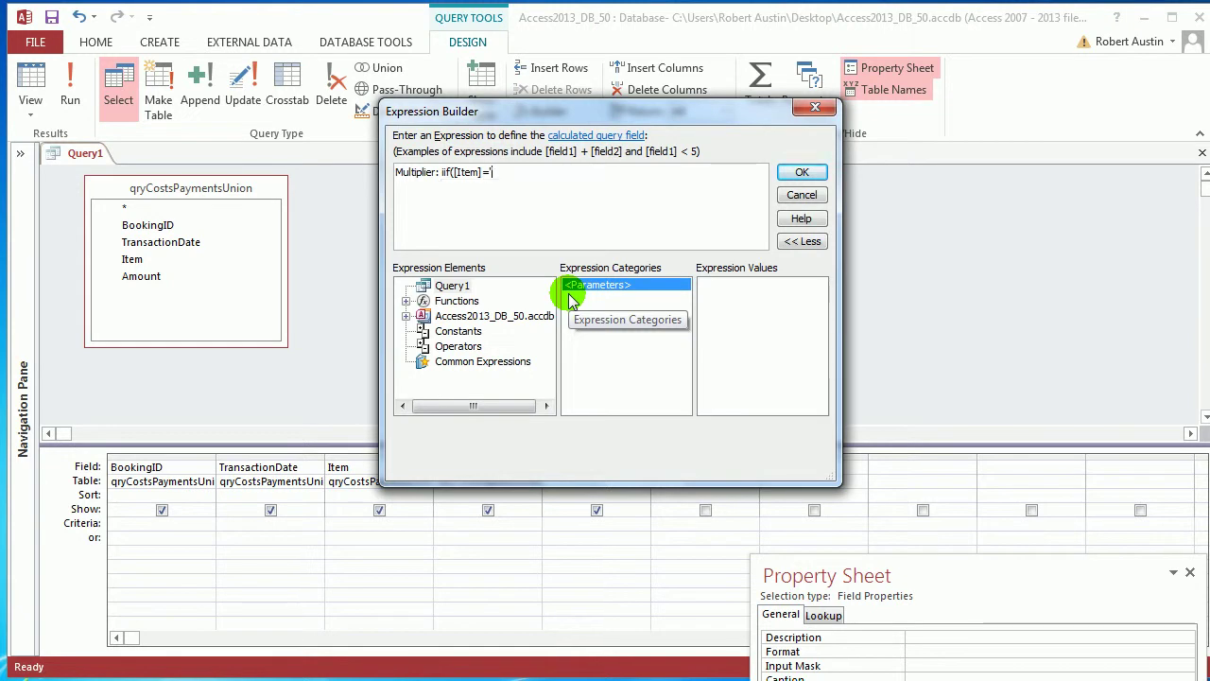
text(Paymen)
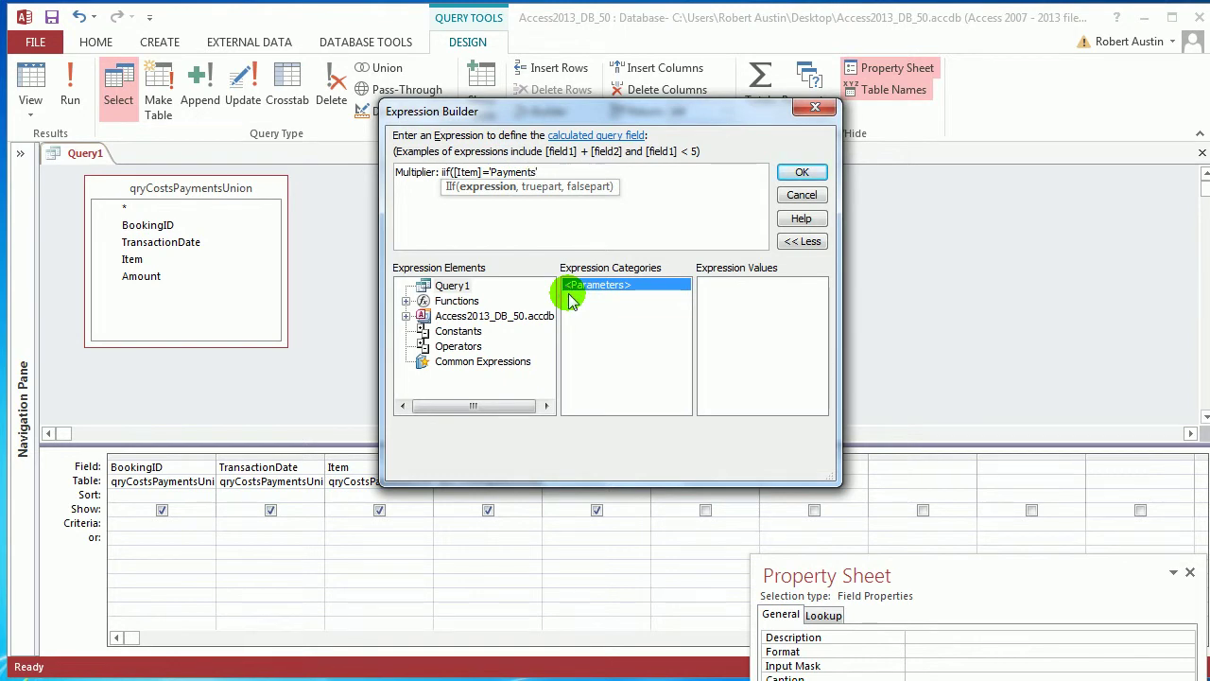
text(ts)
key(BackSpace)
text(")
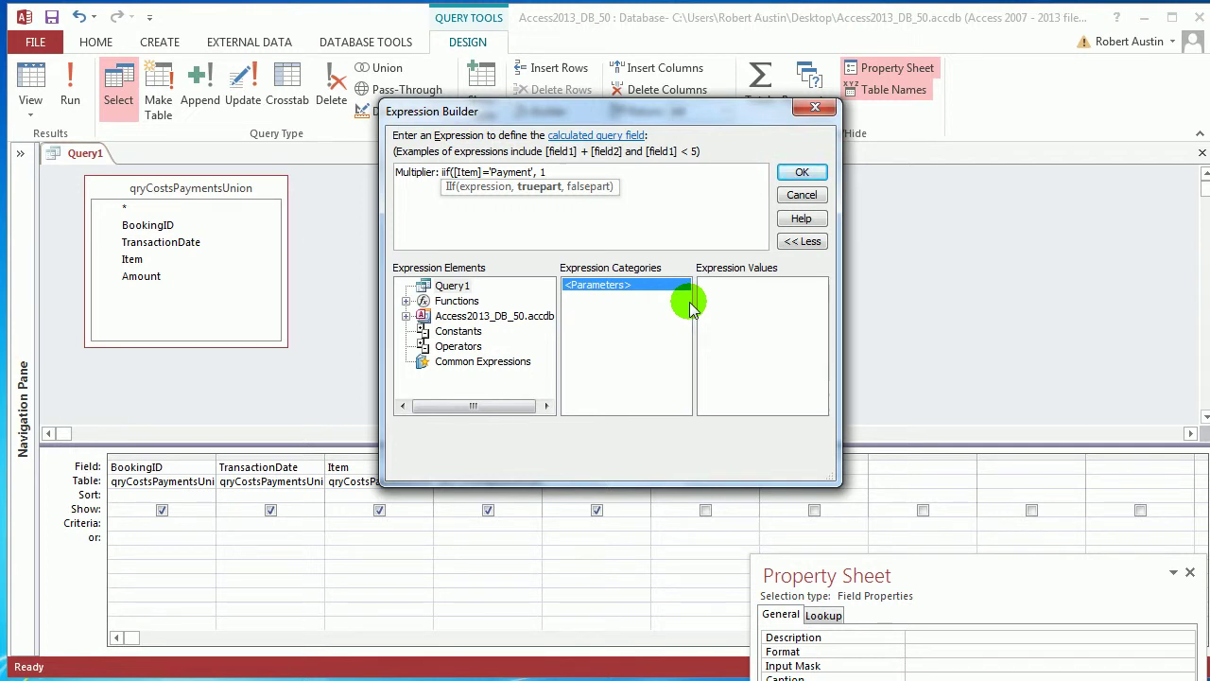
text(,-1))
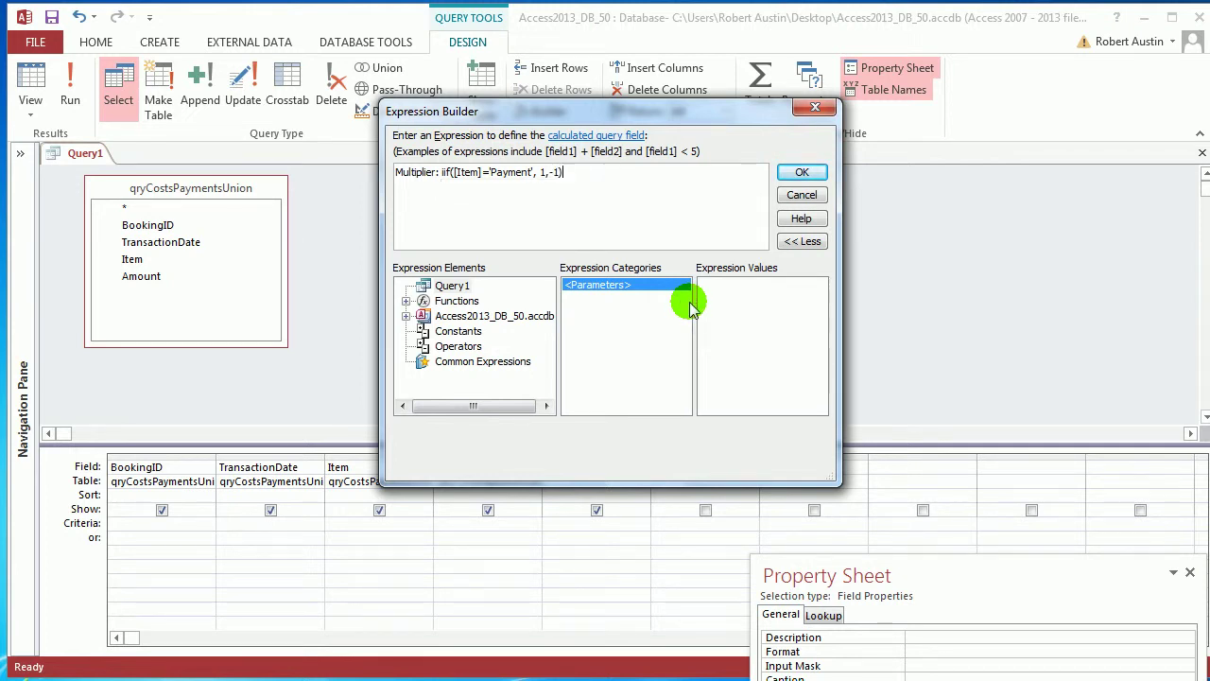
click(801, 172)
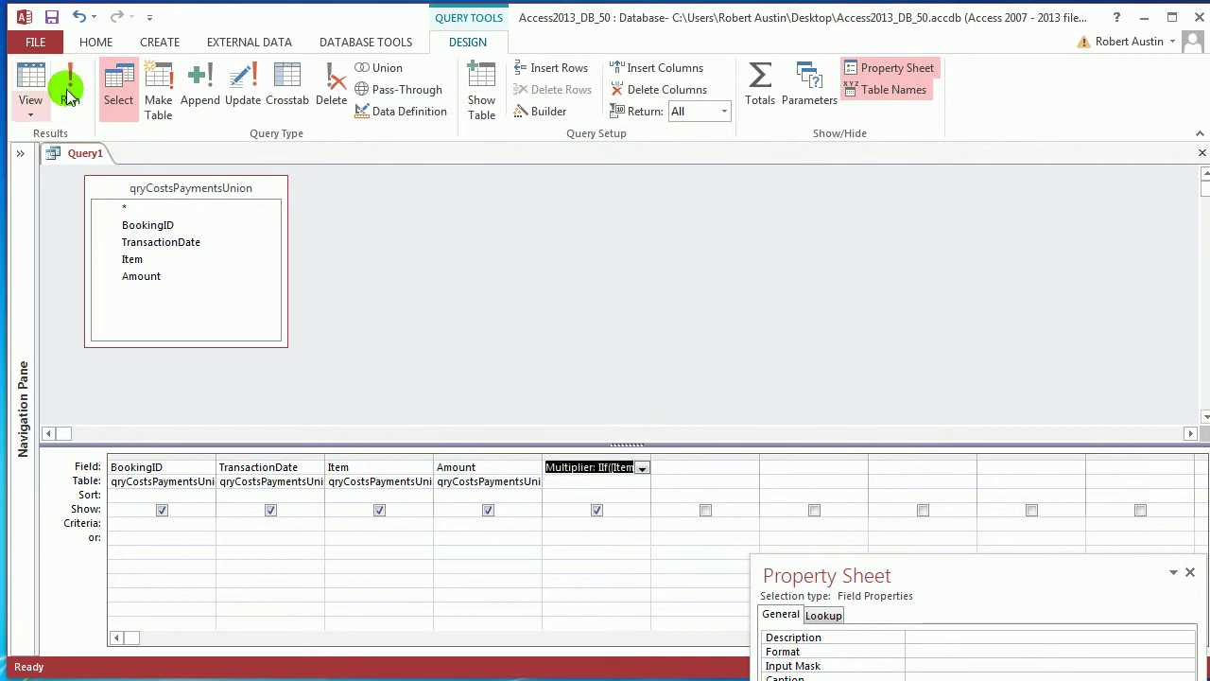
Step: Run the query, compare the Multiplier values of payment rows and room charge rows, and return to Design view
click(71, 87)
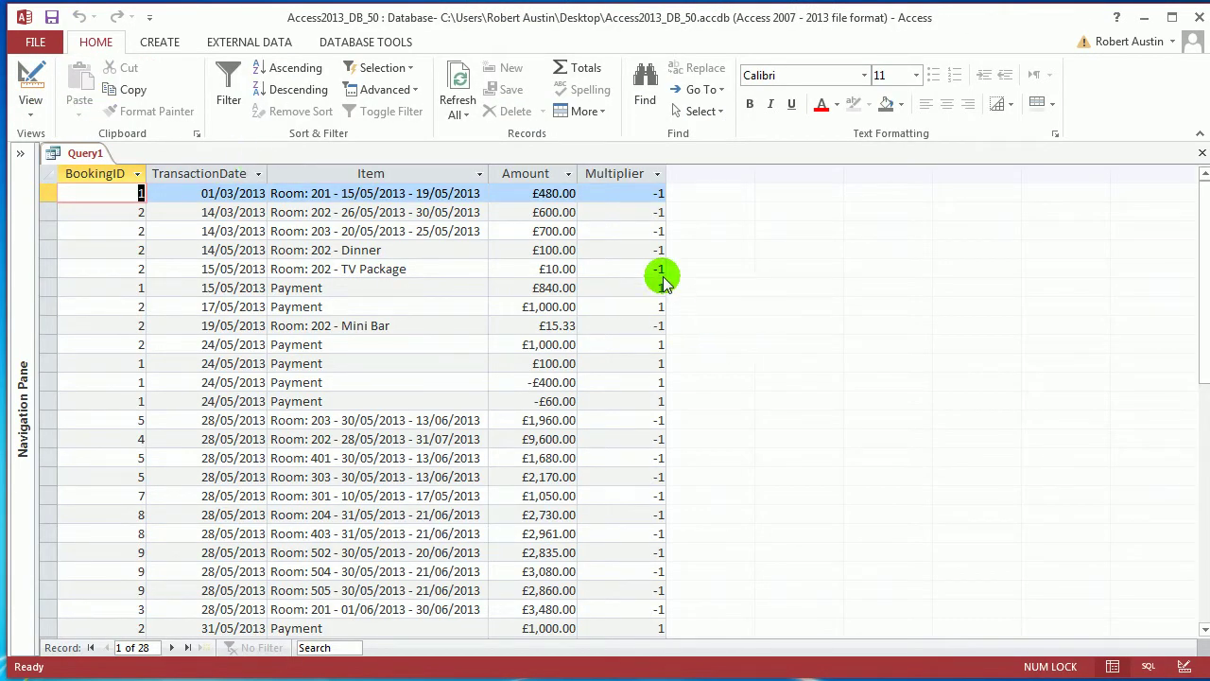
drag(54, 284, 201, 314)
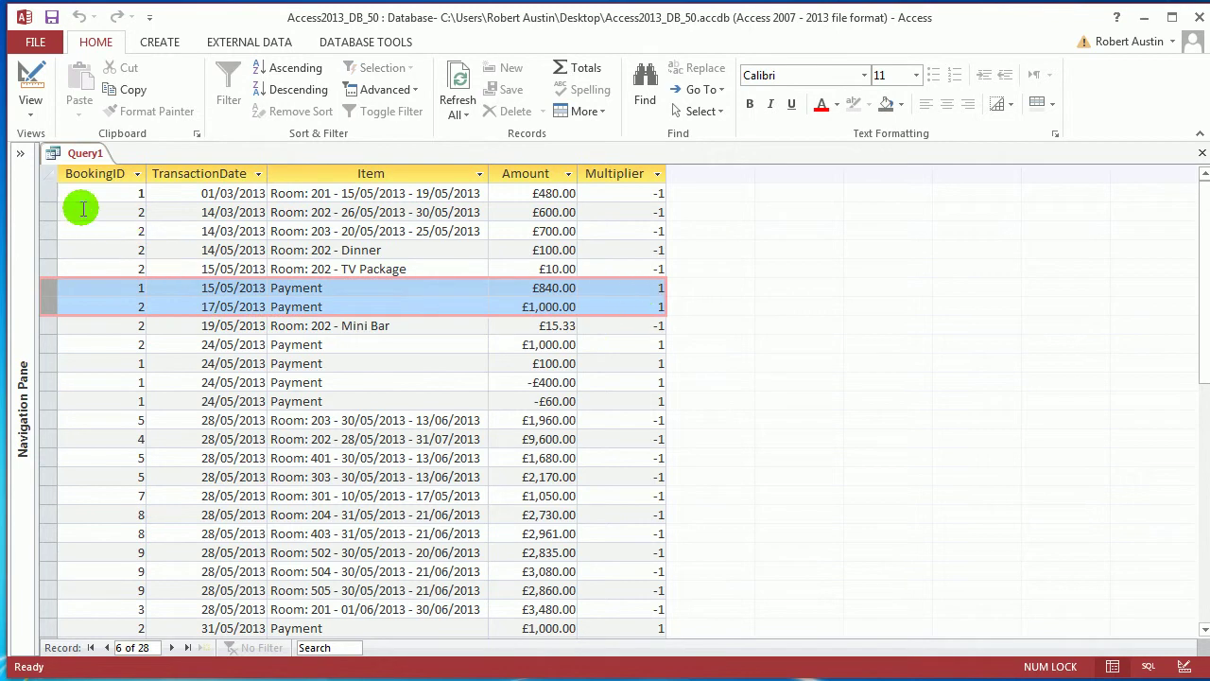
drag(51, 192, 49, 268)
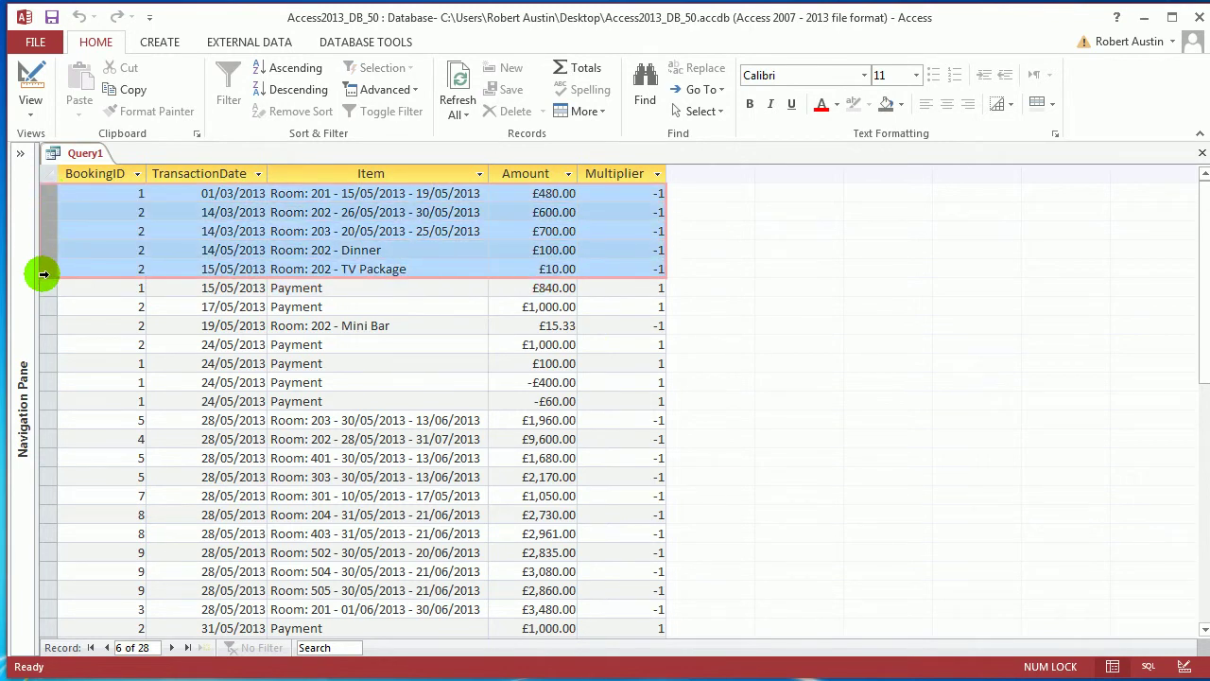
right_click(85, 156)
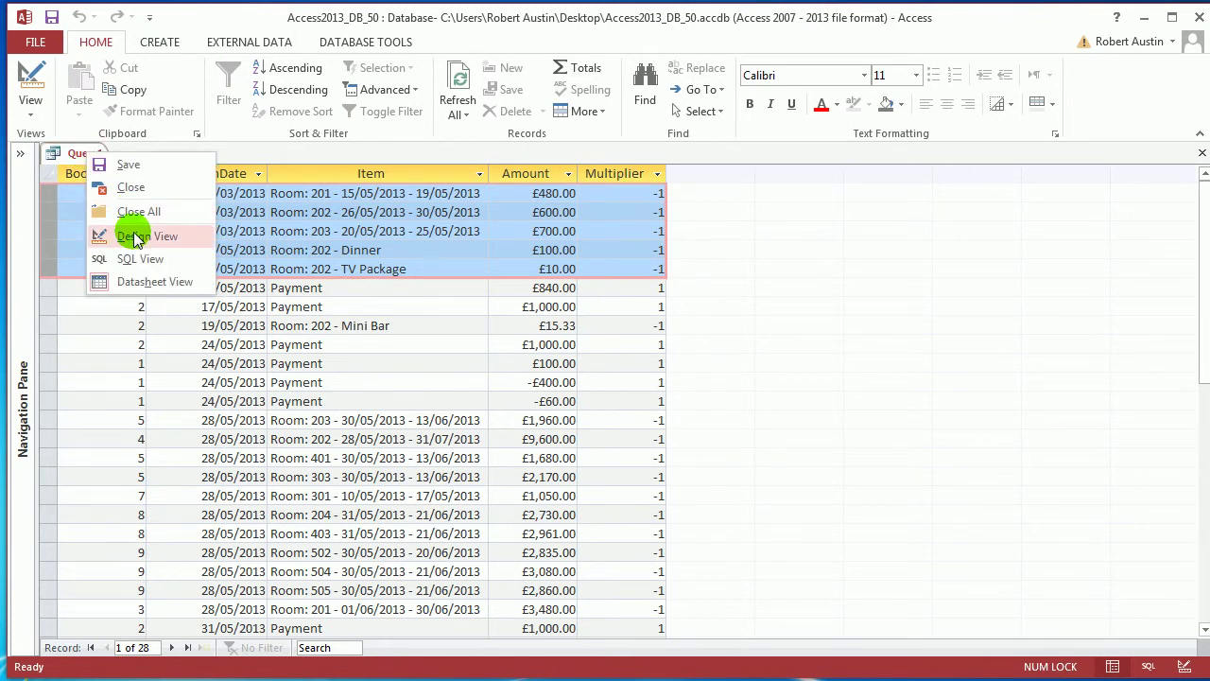
click(109, 234)
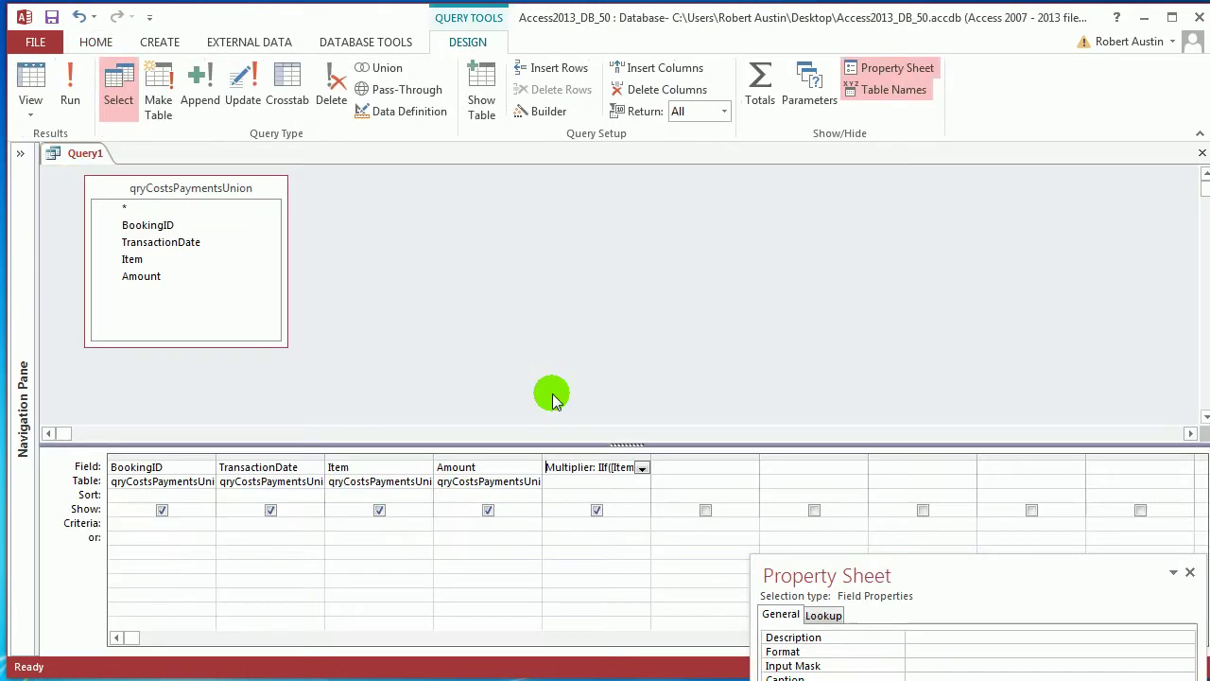
click(544, 111)
text(AmountAdjusted:)
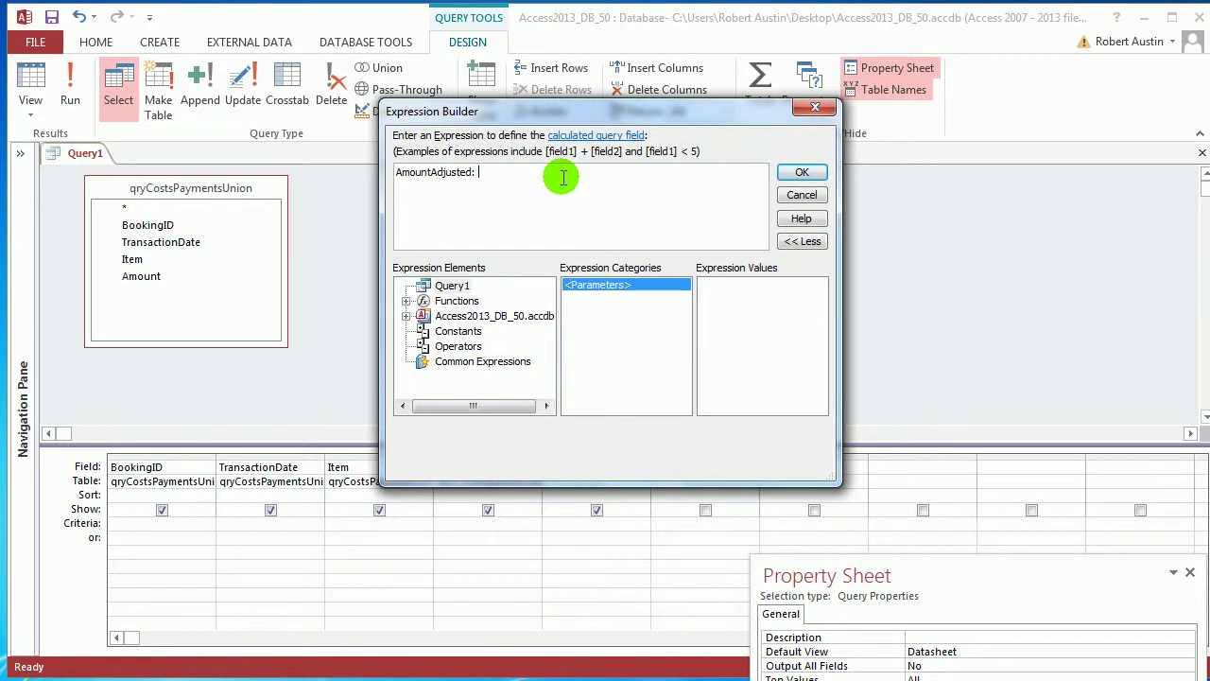
drag(548, 111, 618, 30)
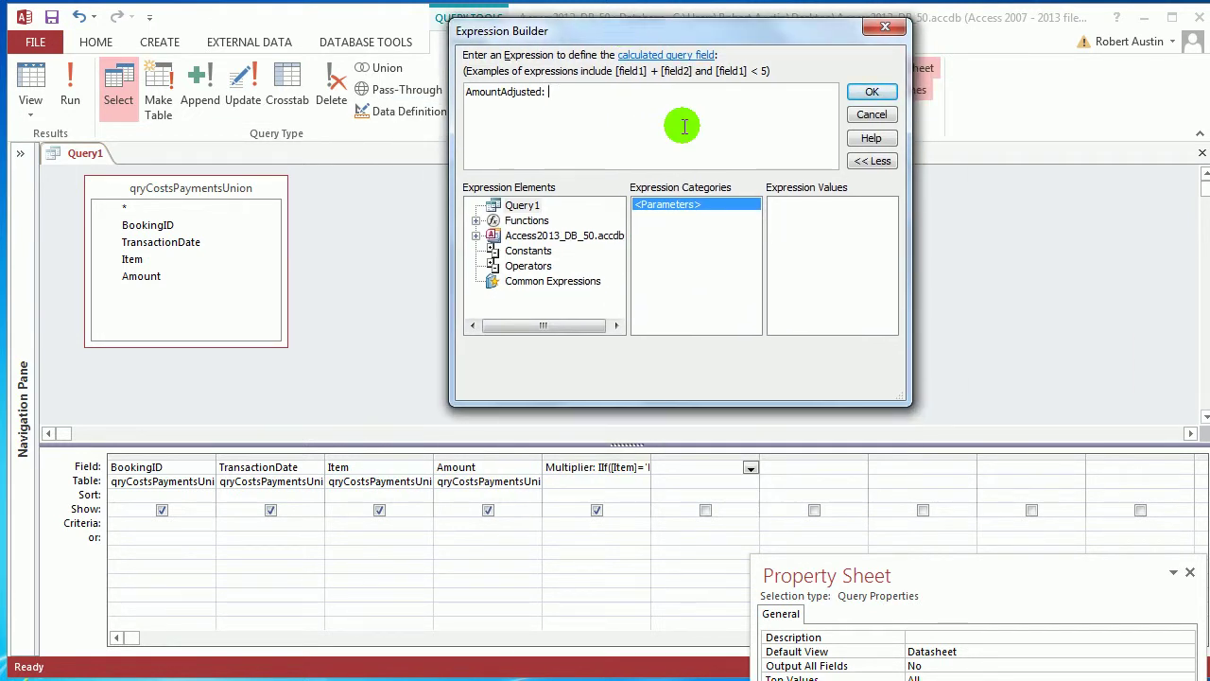
text(tAdjusted: Mu)
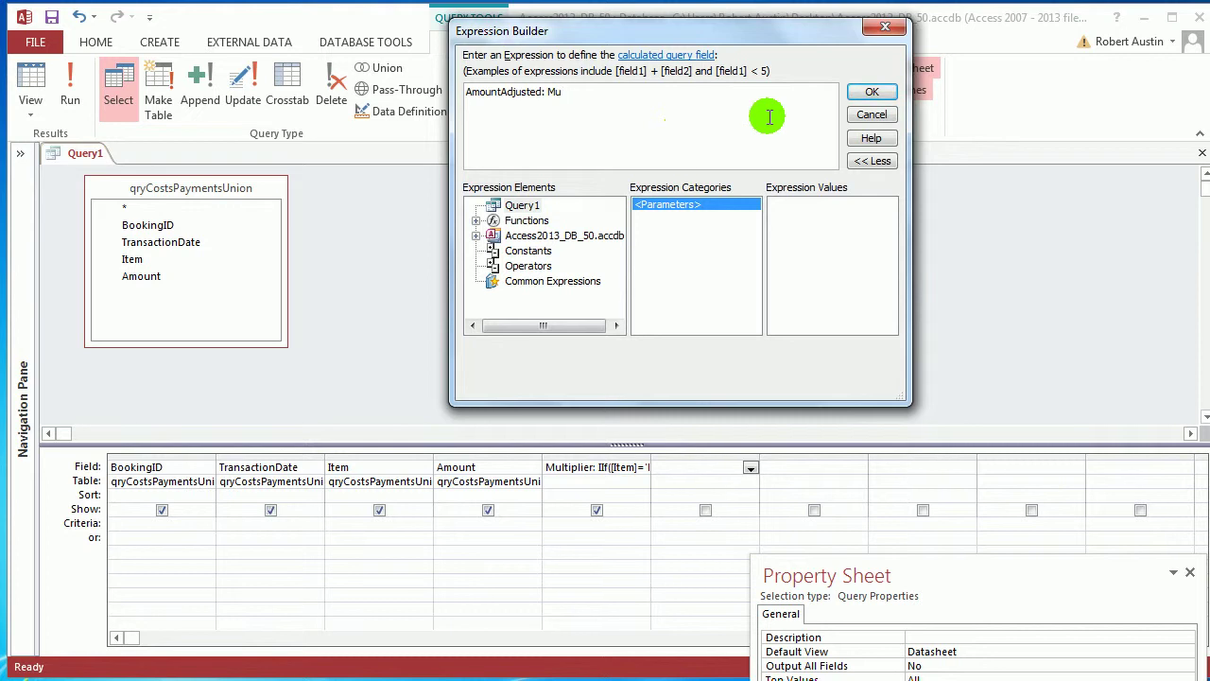
click(885, 26)
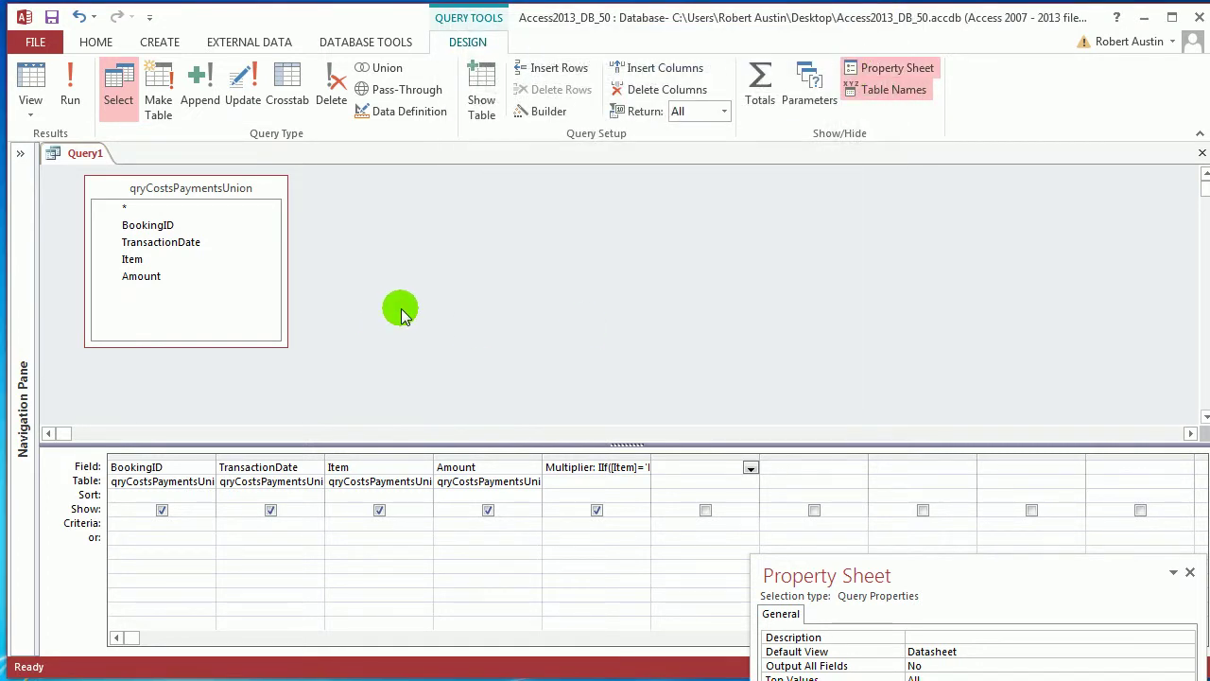
Step: Save the query as qryCostsPaymentsUnionSorted
right_click(84, 153)
click(113, 161)
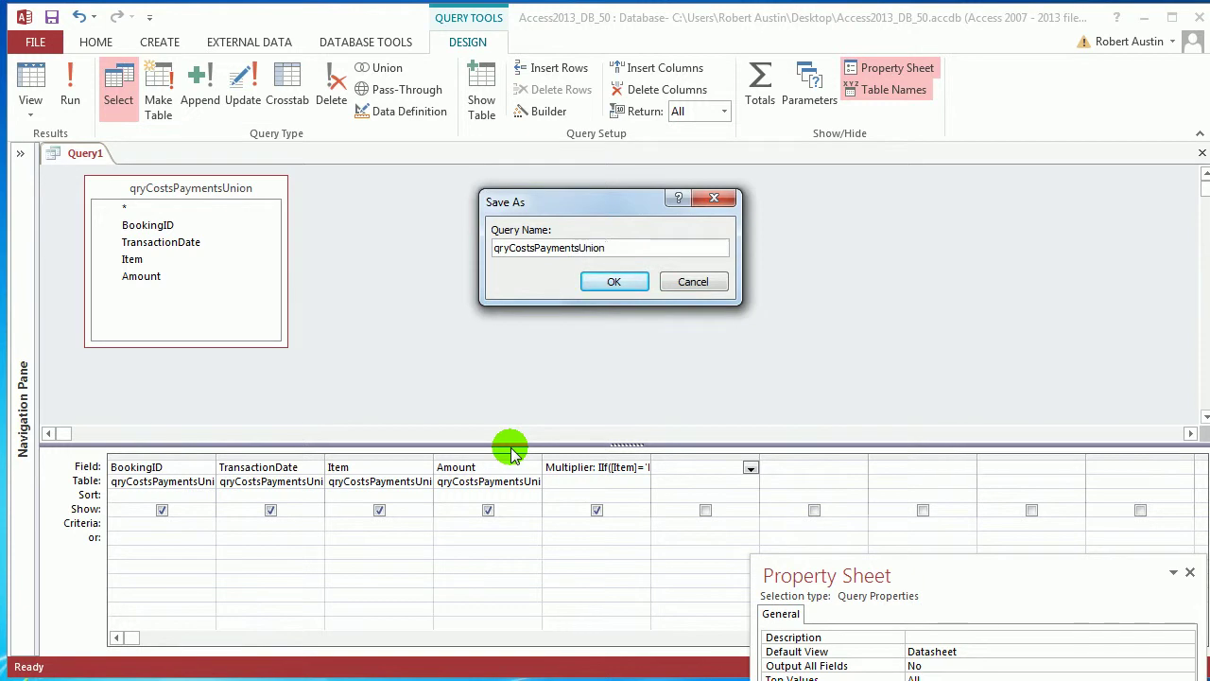
text(ed)
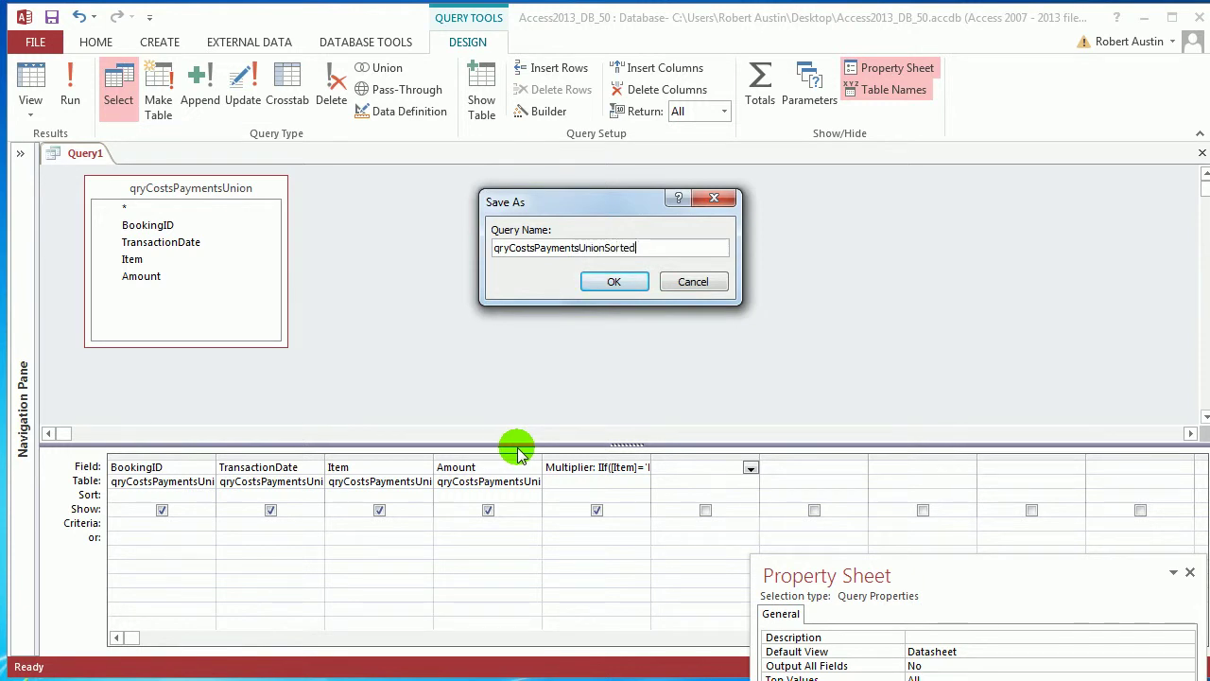
click(632, 285)
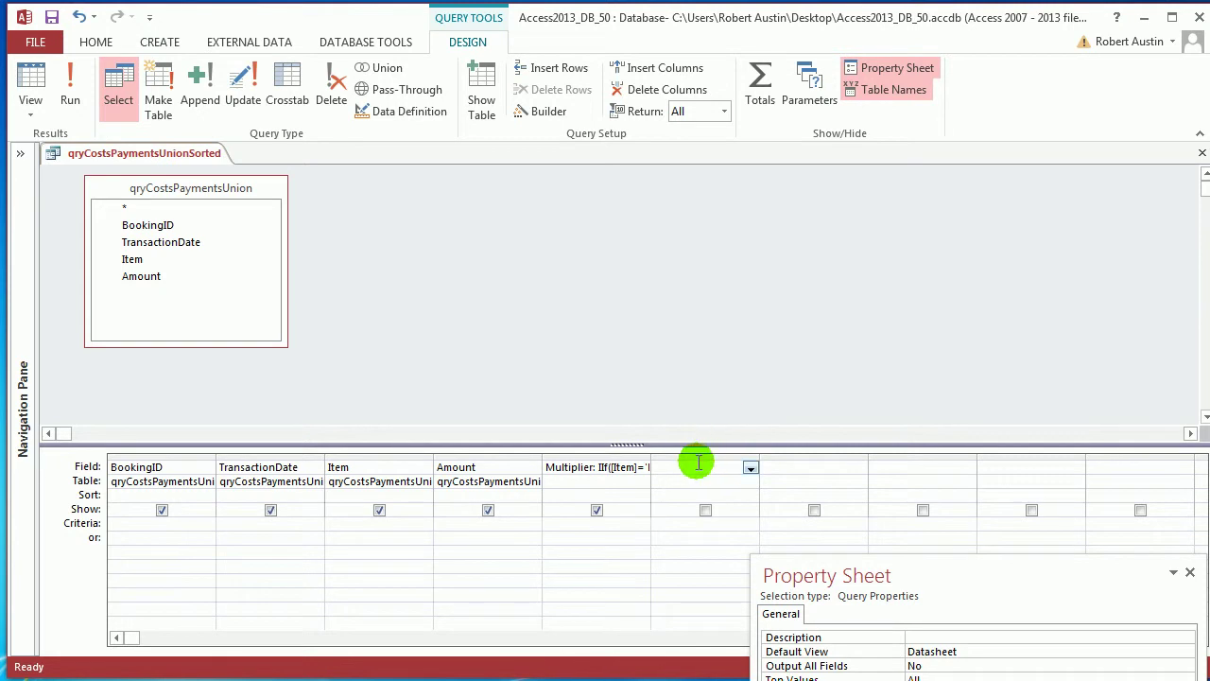
Step: Add a calculated field AmountAdjusted: [Multiplier]*[Amount] in the empty column after Multiplier
click(548, 111)
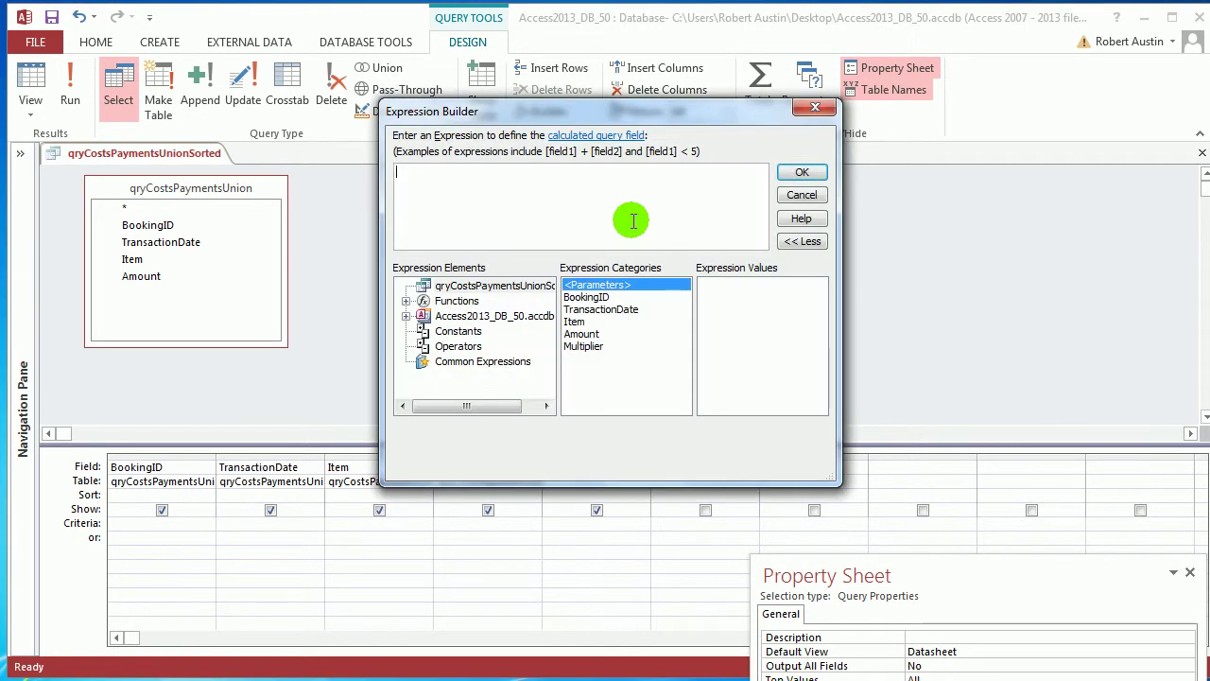
text(Amount)
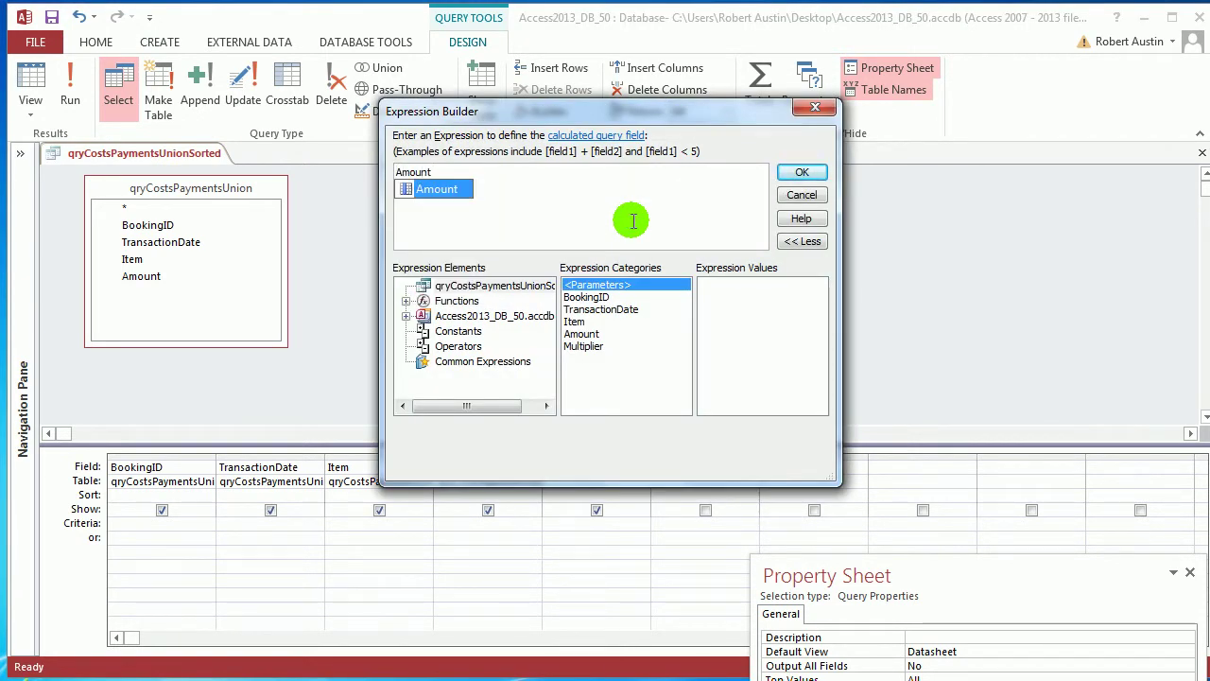
text(Ad)
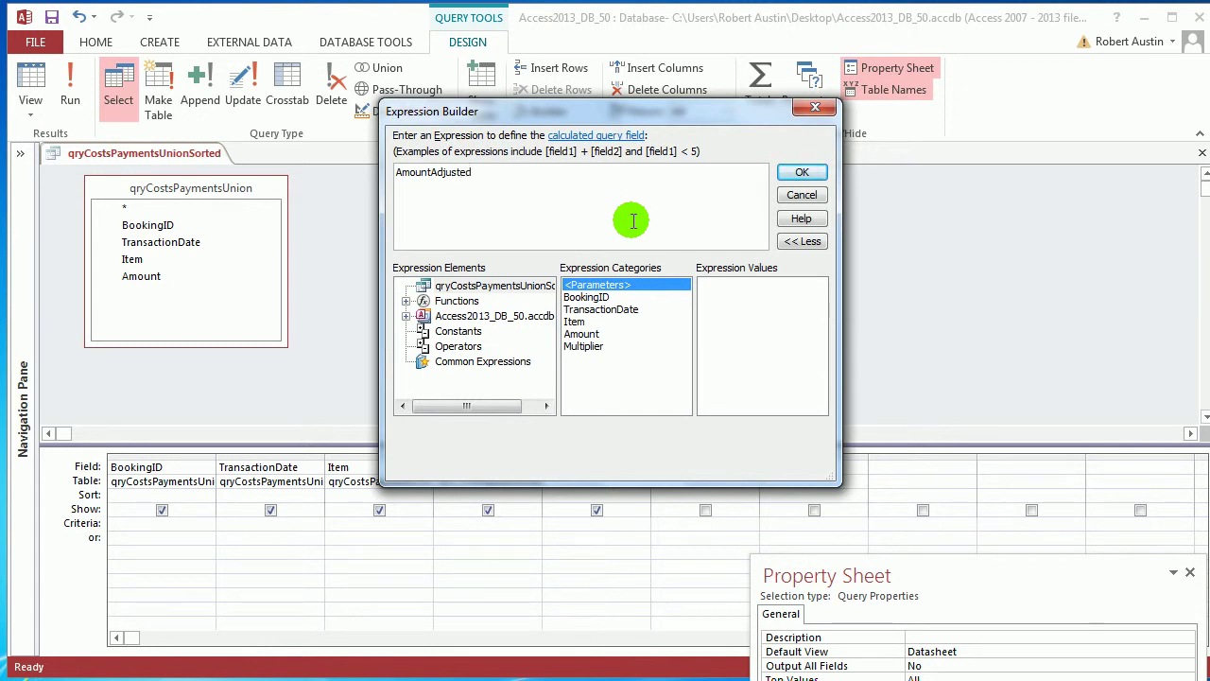
text(mu)
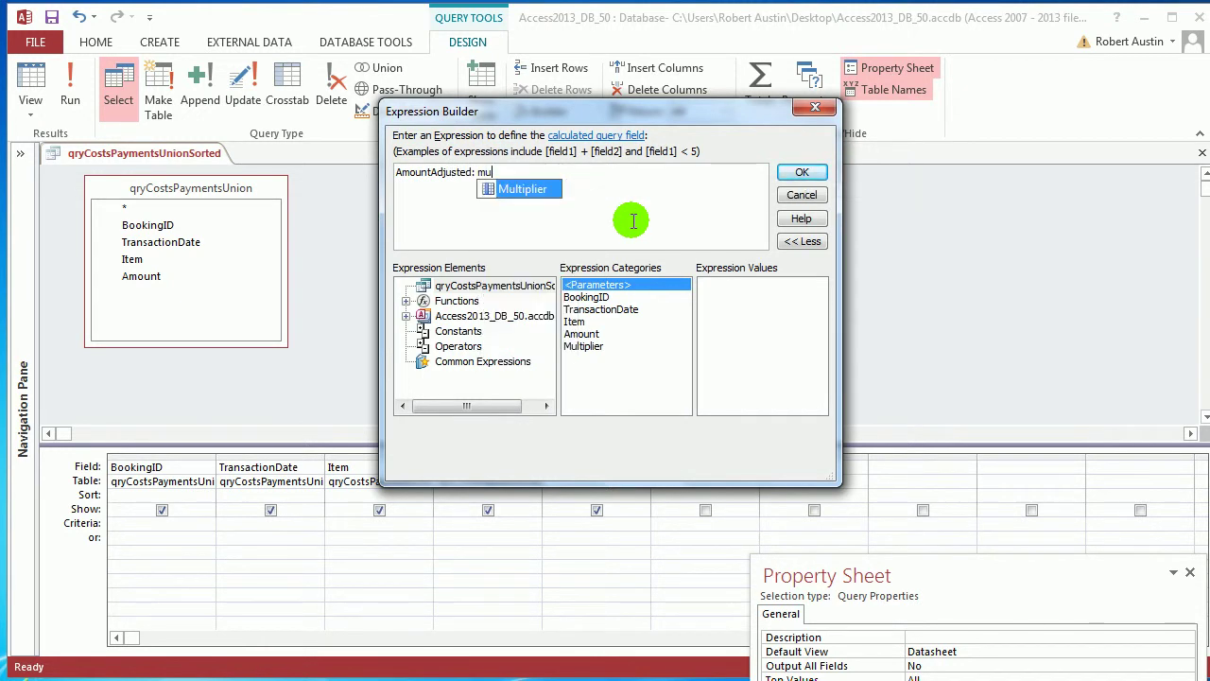
double_click(544, 192)
text(*)
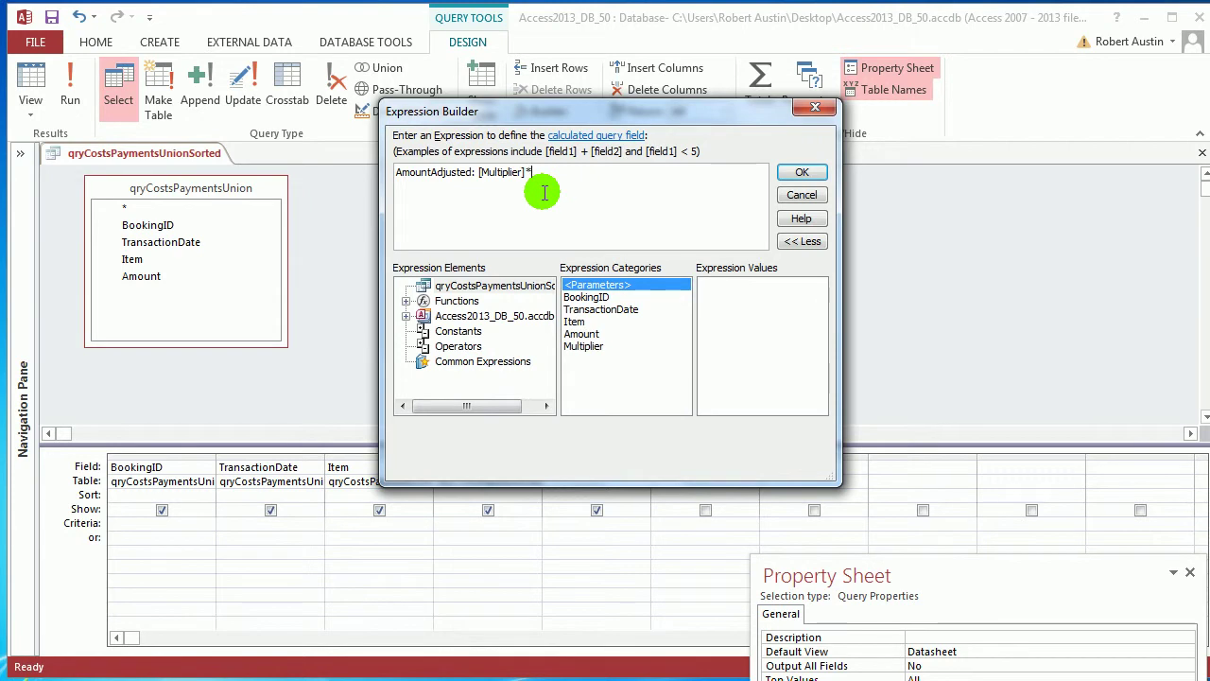
text(a)
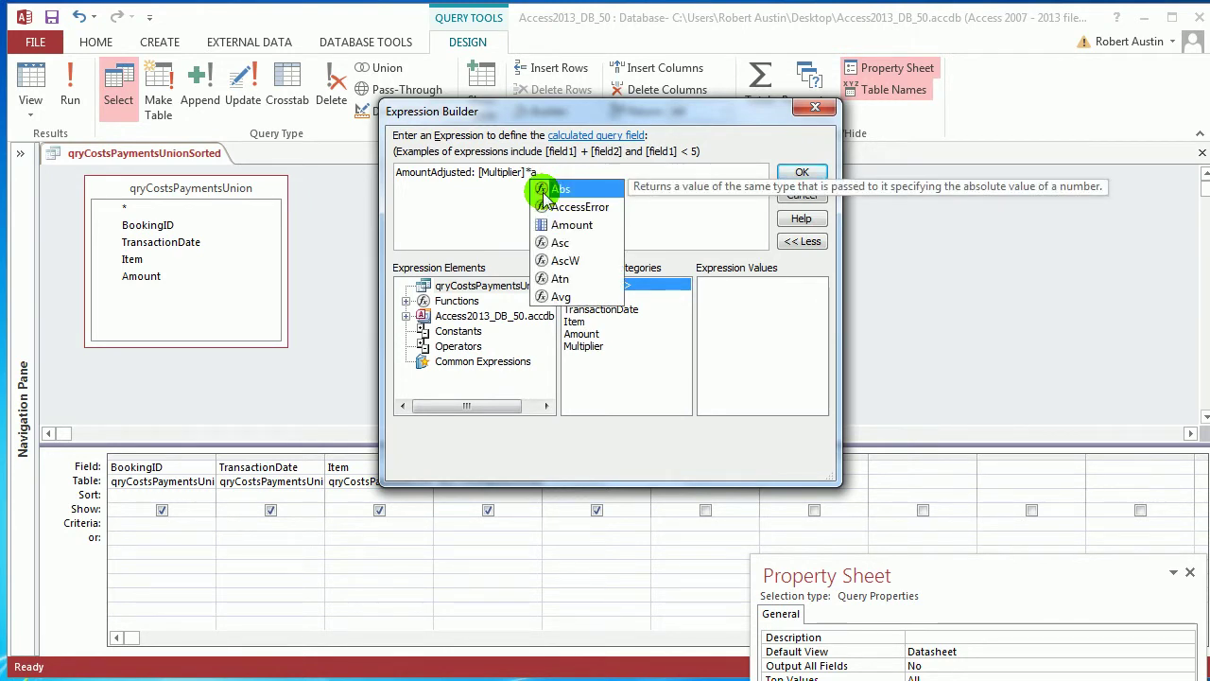
double_click(586, 224)
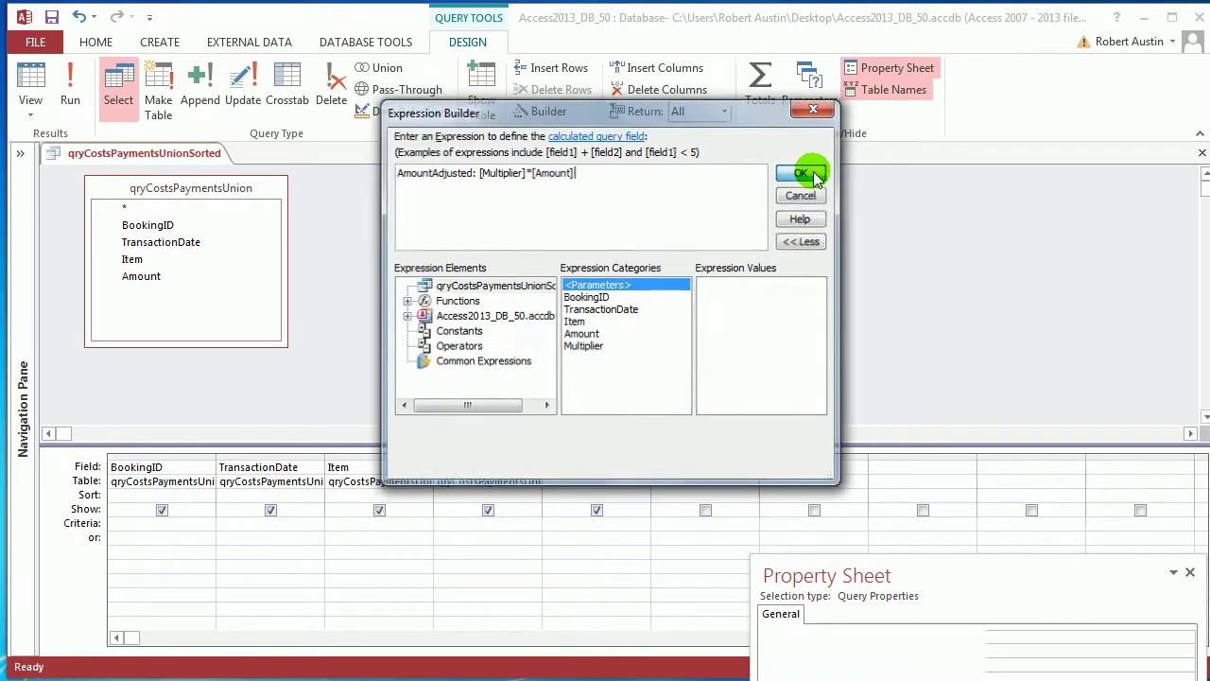
click(802, 172)
Step: Run the query and compare Amount with AmountAdjusted for the first two room charges and the first payment
click(70, 88)
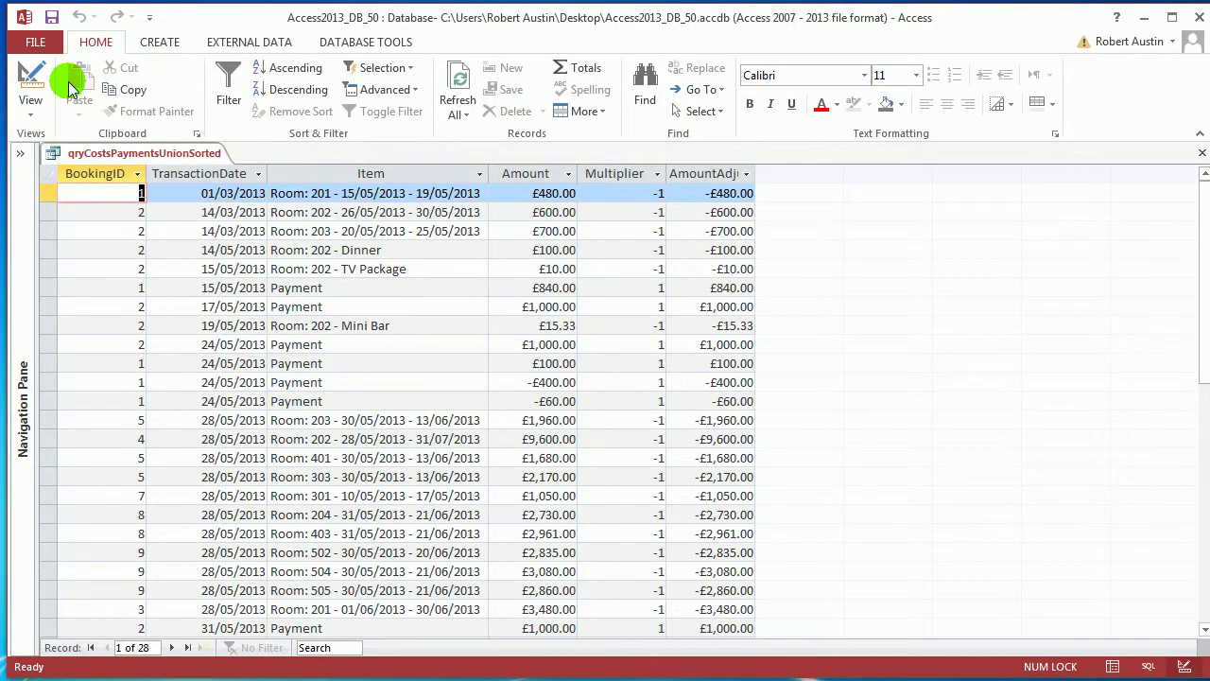
click(556, 193)
click(699, 193)
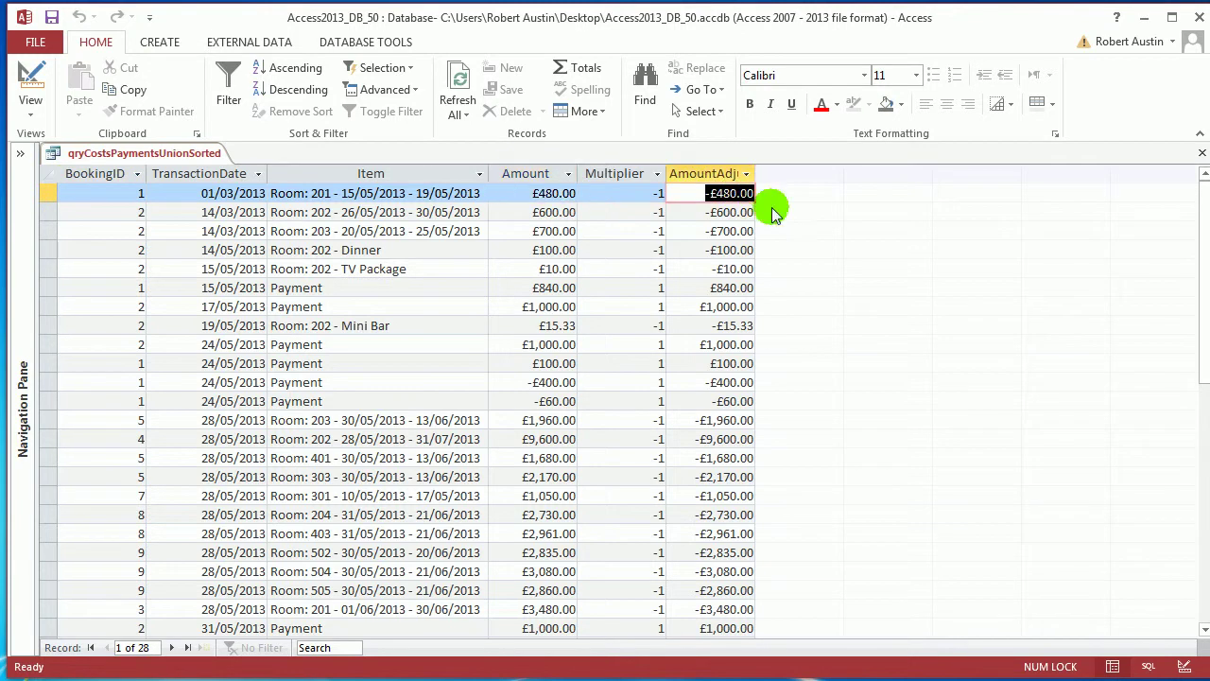
click(568, 210)
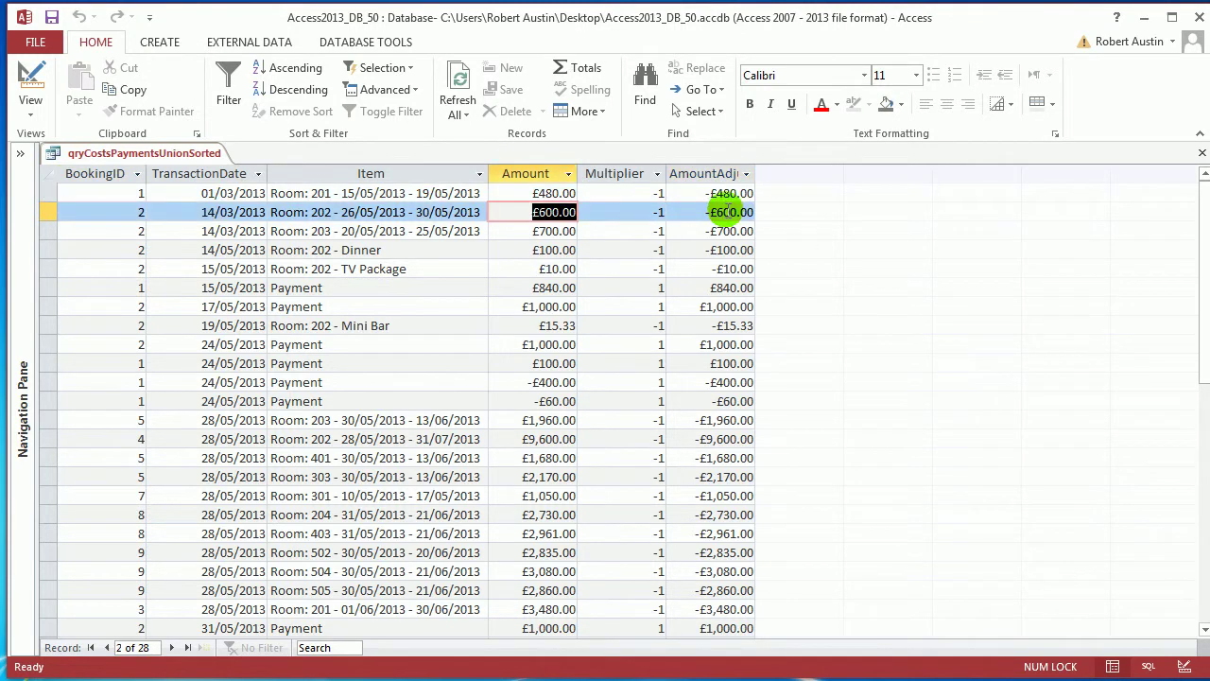
click(719, 211)
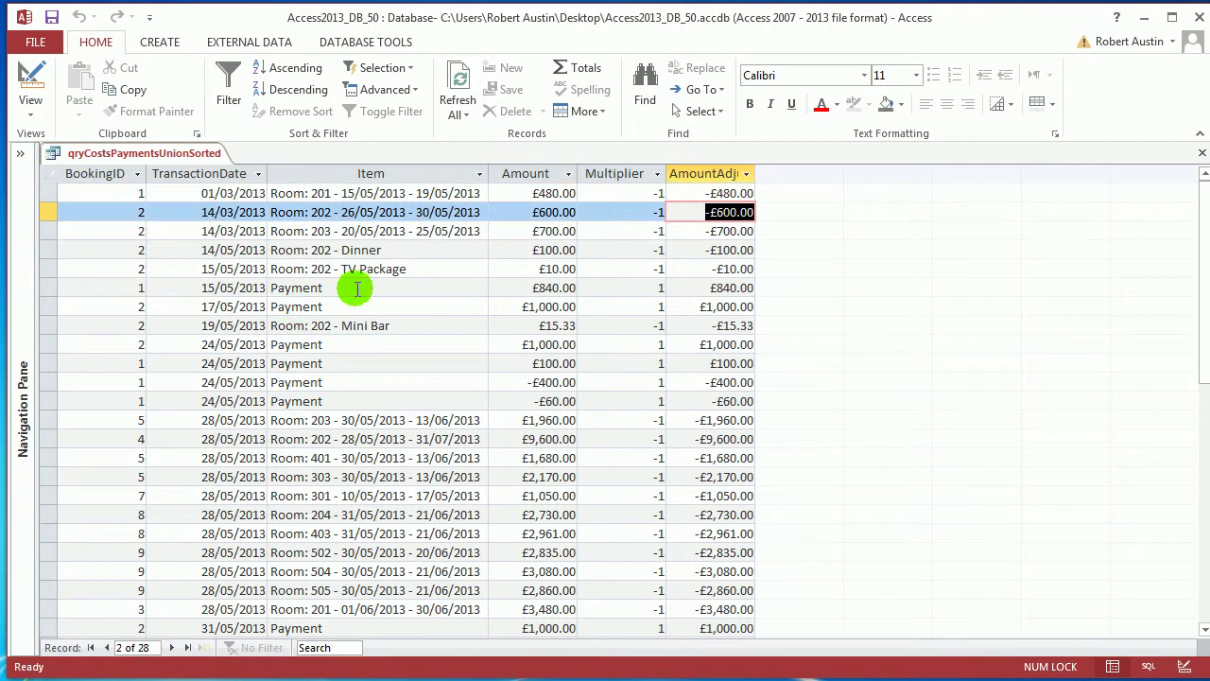
click(573, 288)
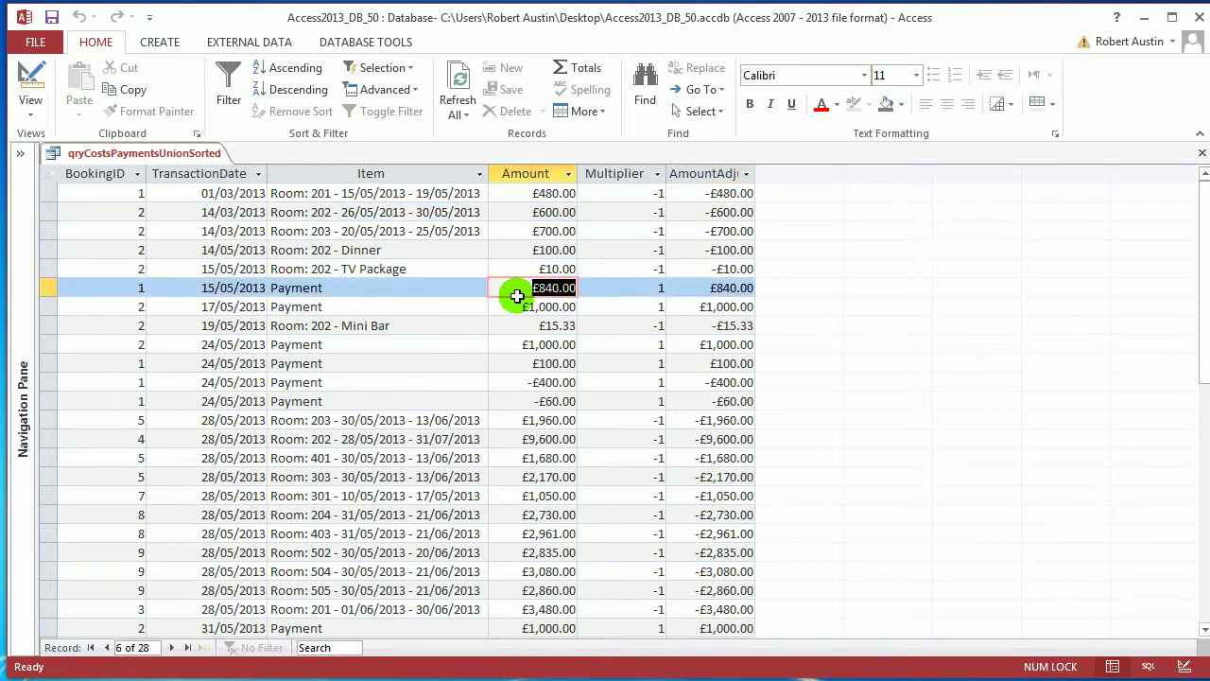
Step: Check the AmountAdjusted value of the first payment, the whole AmountAdjusted column and a further payment row
click(705, 289)
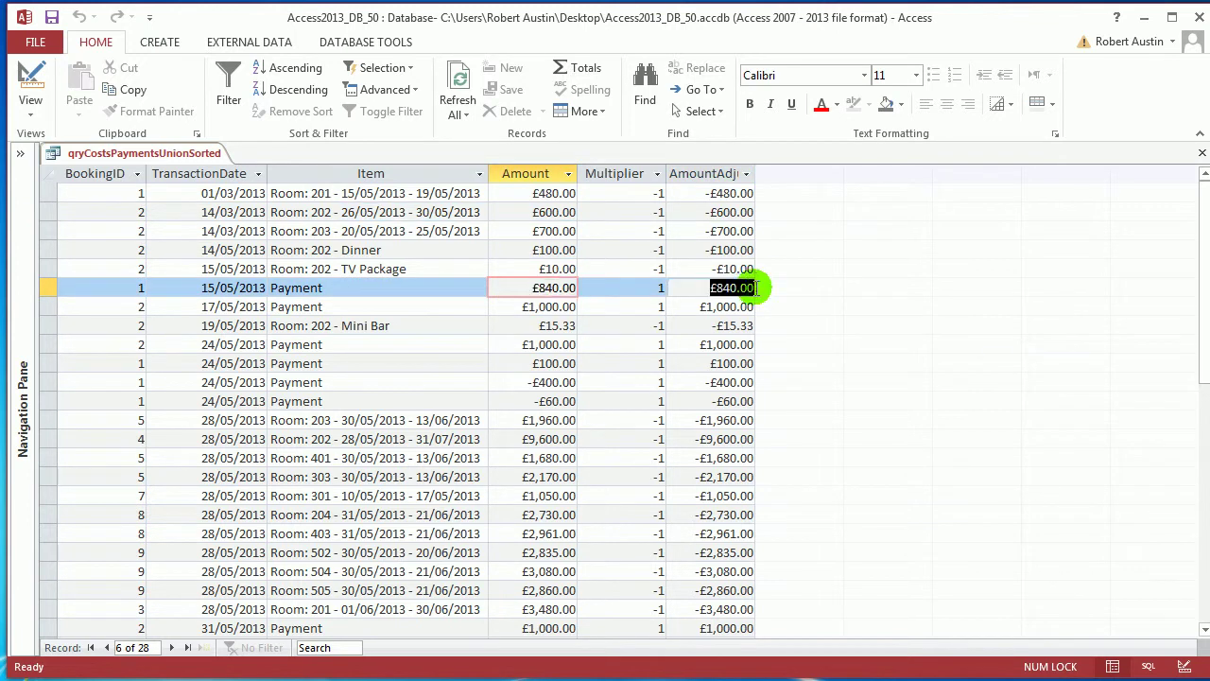
click(728, 169)
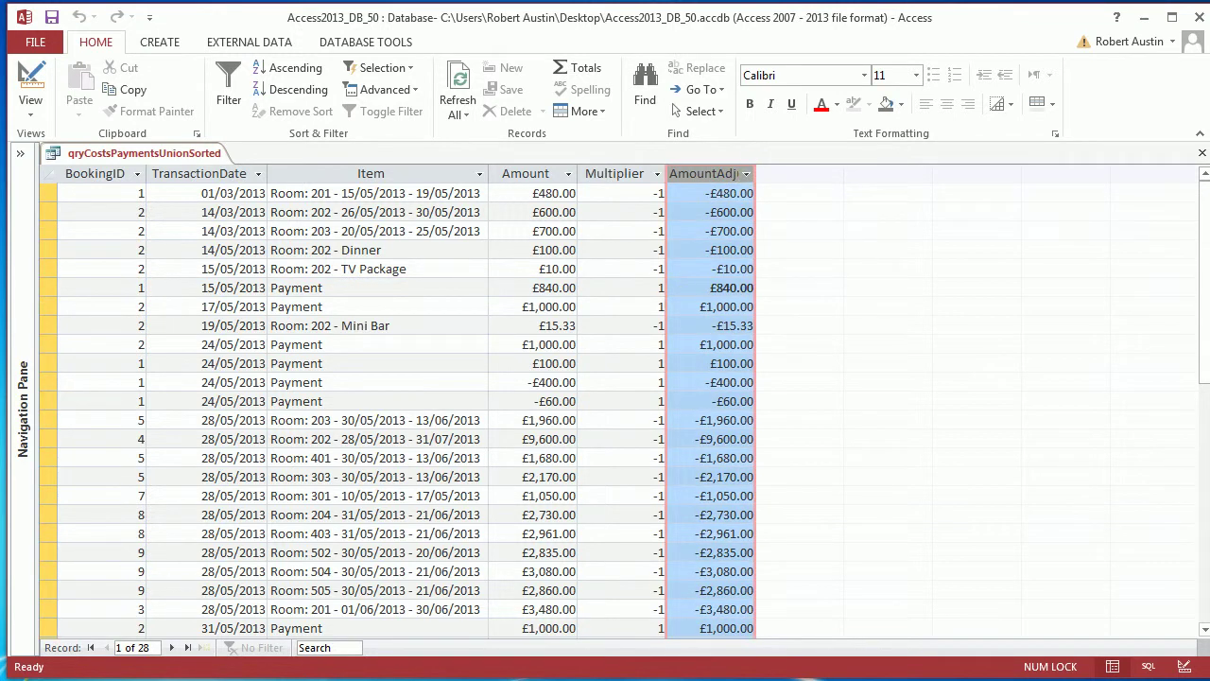
click(345, 344)
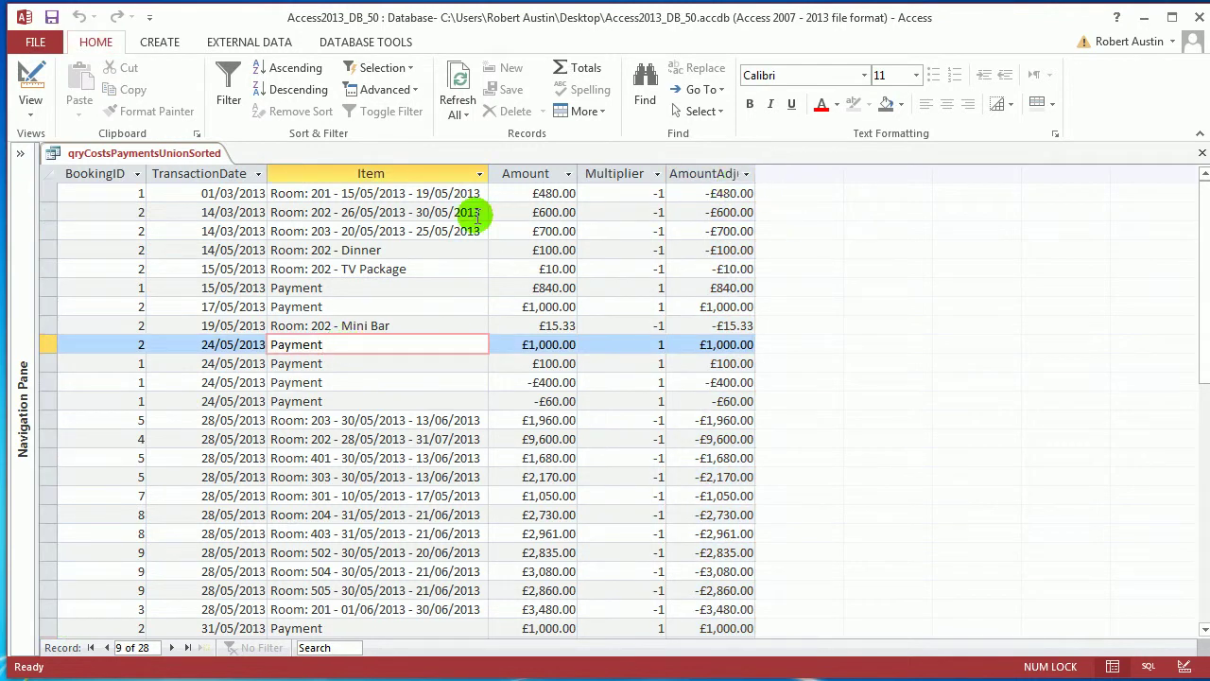
Step: Clear the qry filter from the object list, open the tblInvoices table and examine its VAT and BookingID_FK columns
click(20, 152)
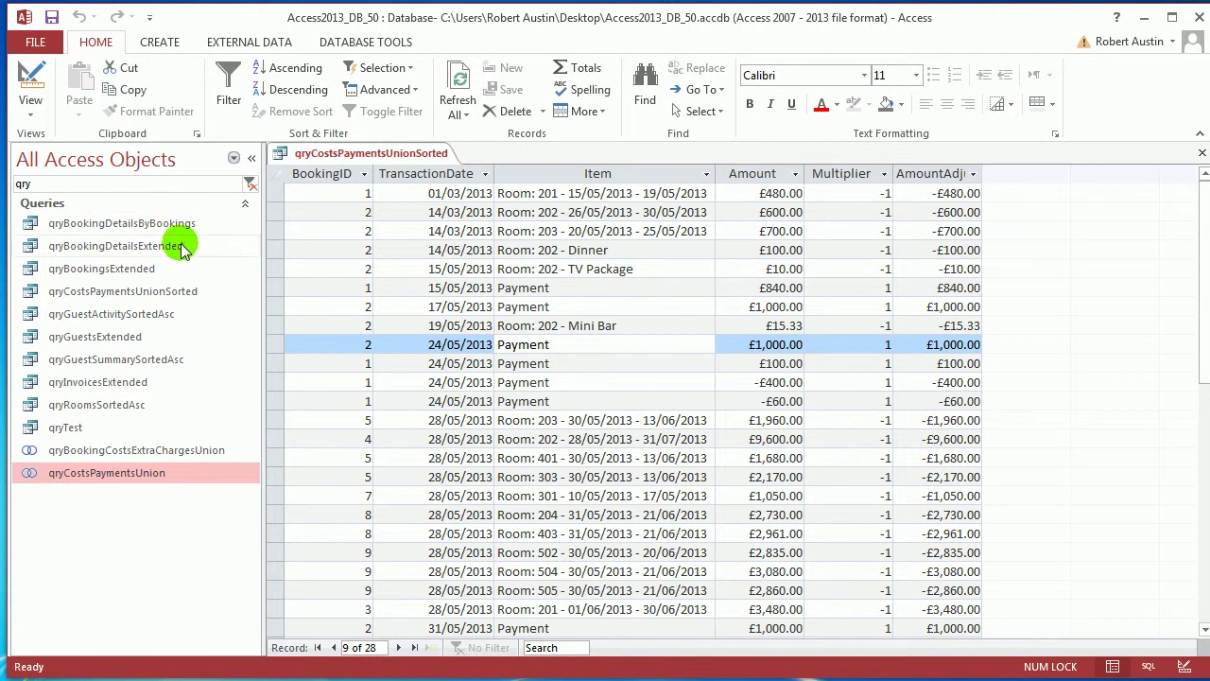
click(251, 183)
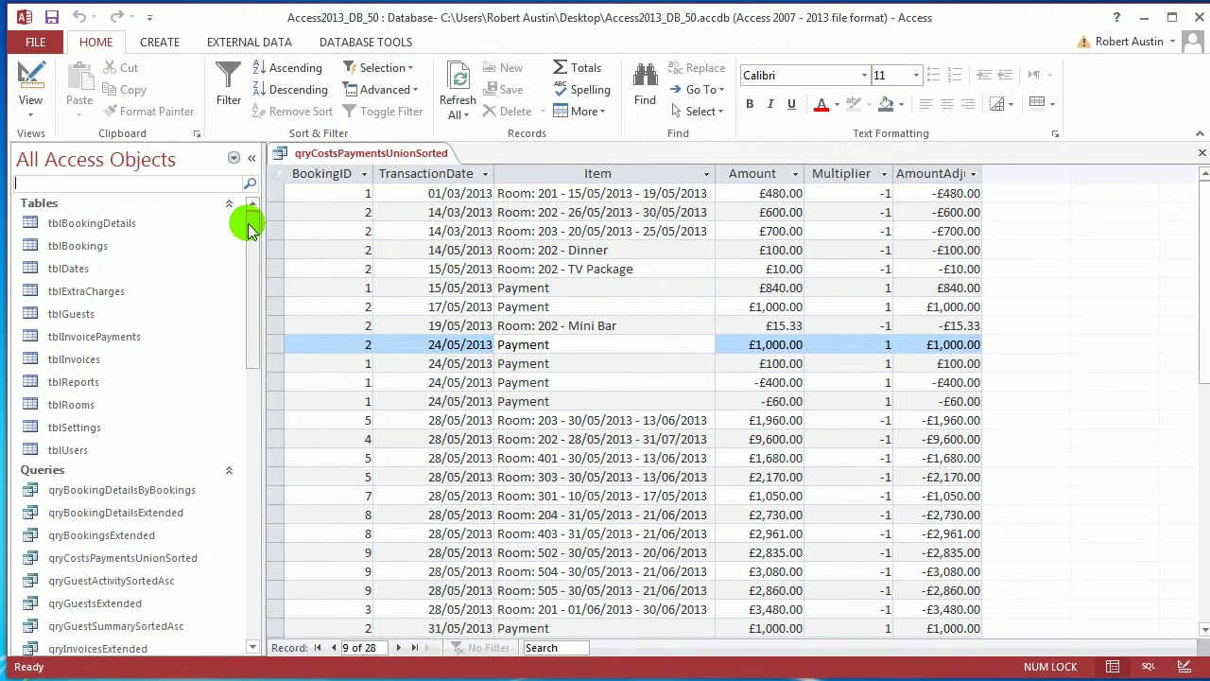
double_click(121, 359)
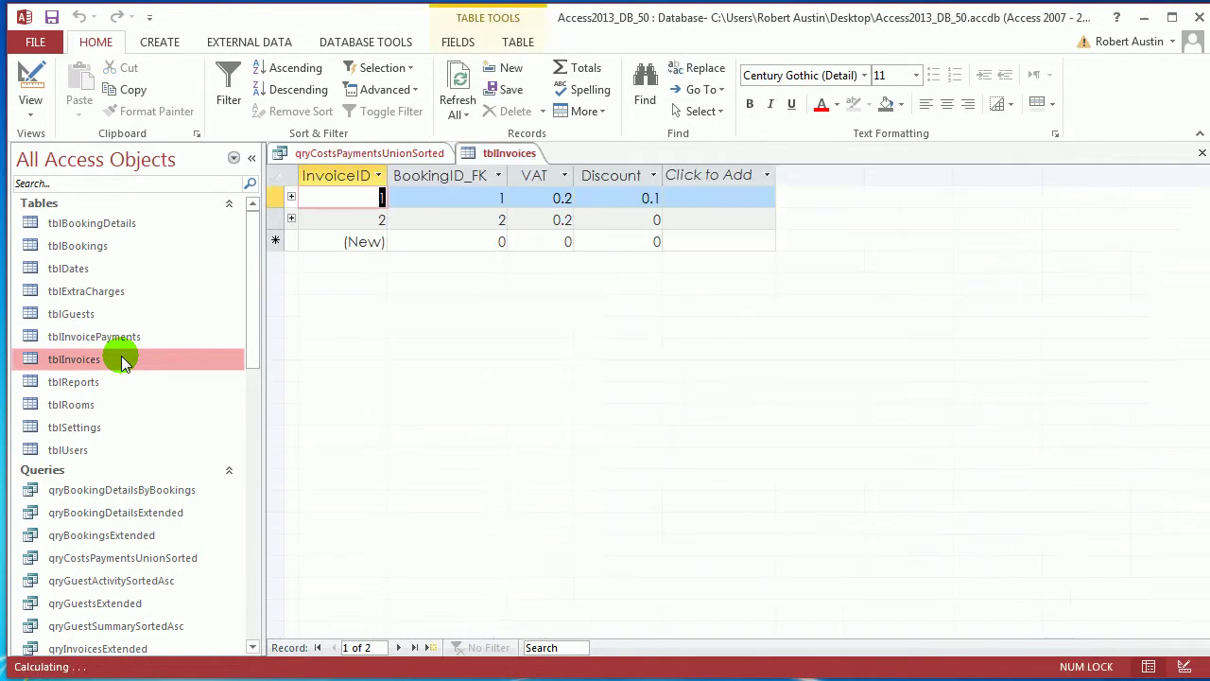
click(533, 175)
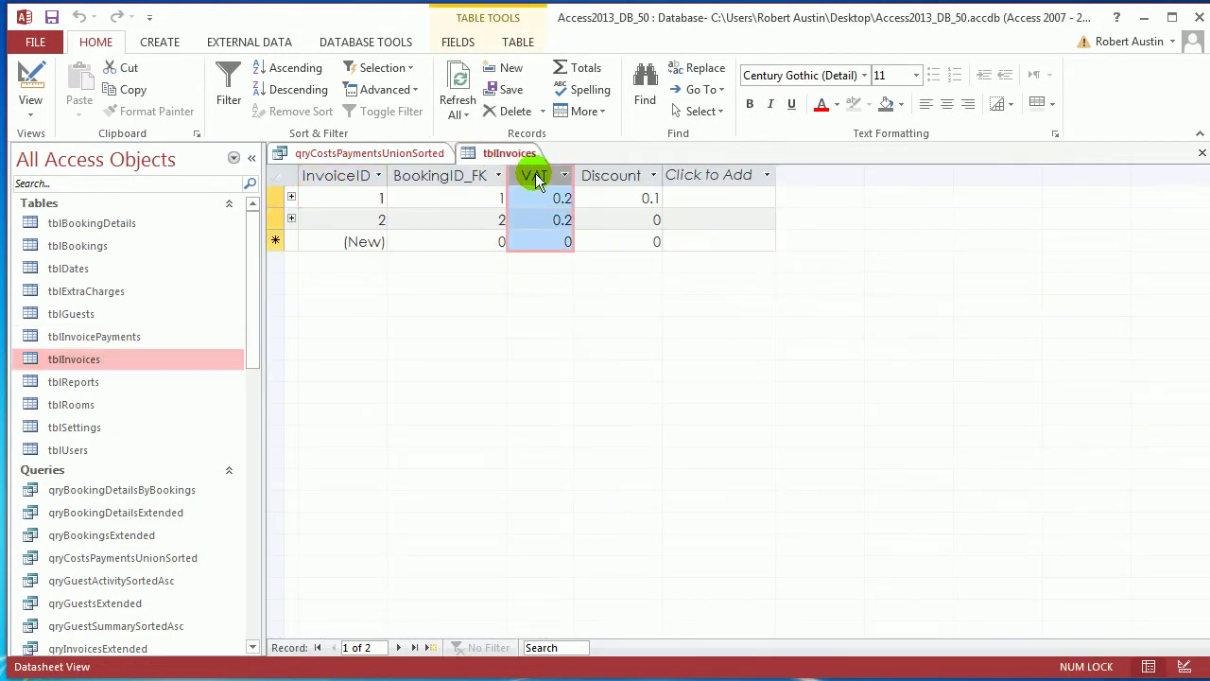
click(445, 176)
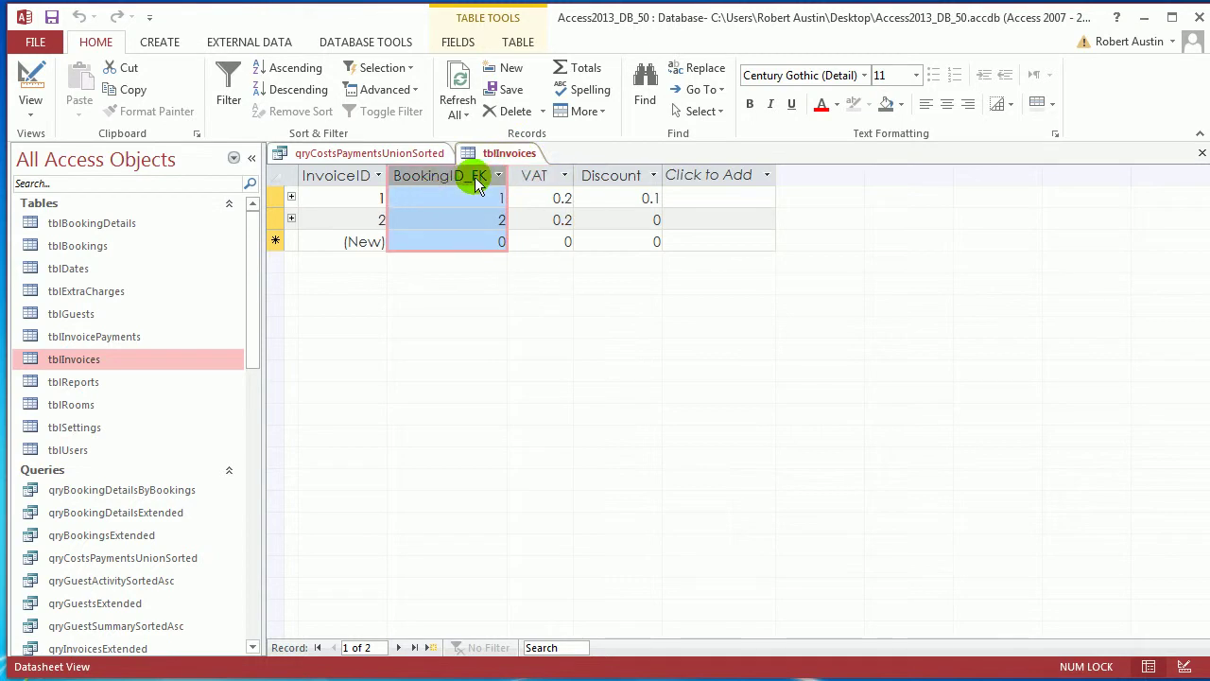
Step: Return to qryCostsPaymentsUnionSorted, check its BookingID column and switch the query to Design view
click(378, 153)
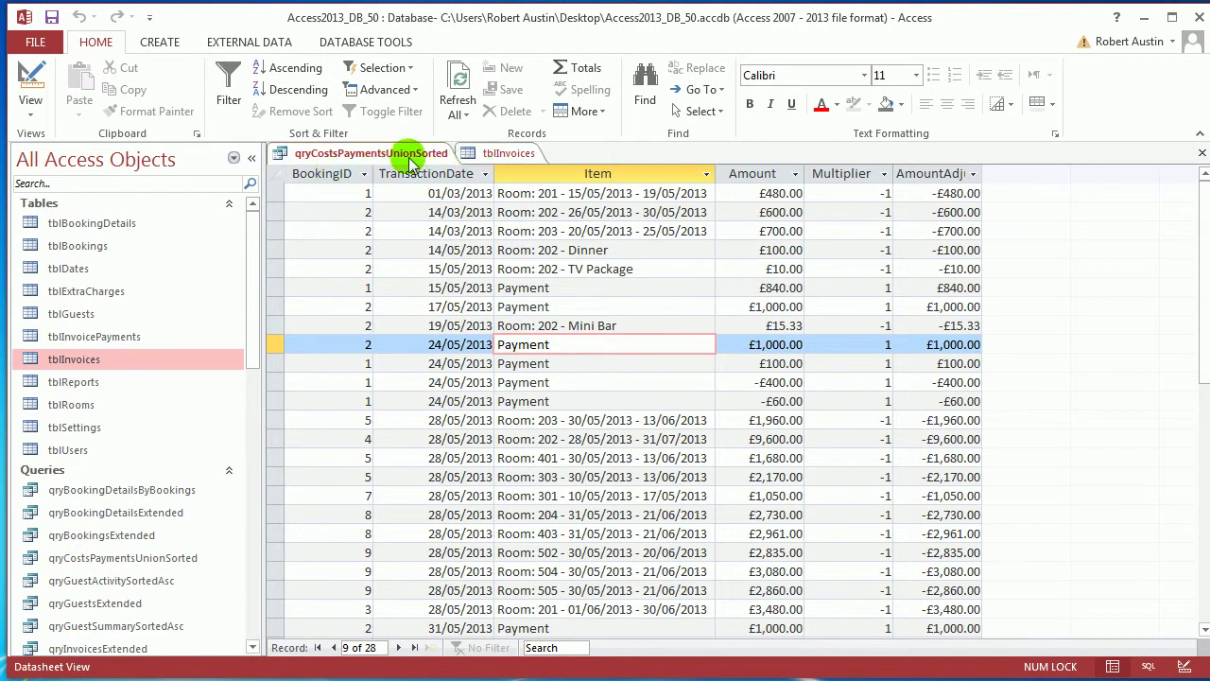
click(252, 158)
click(138, 176)
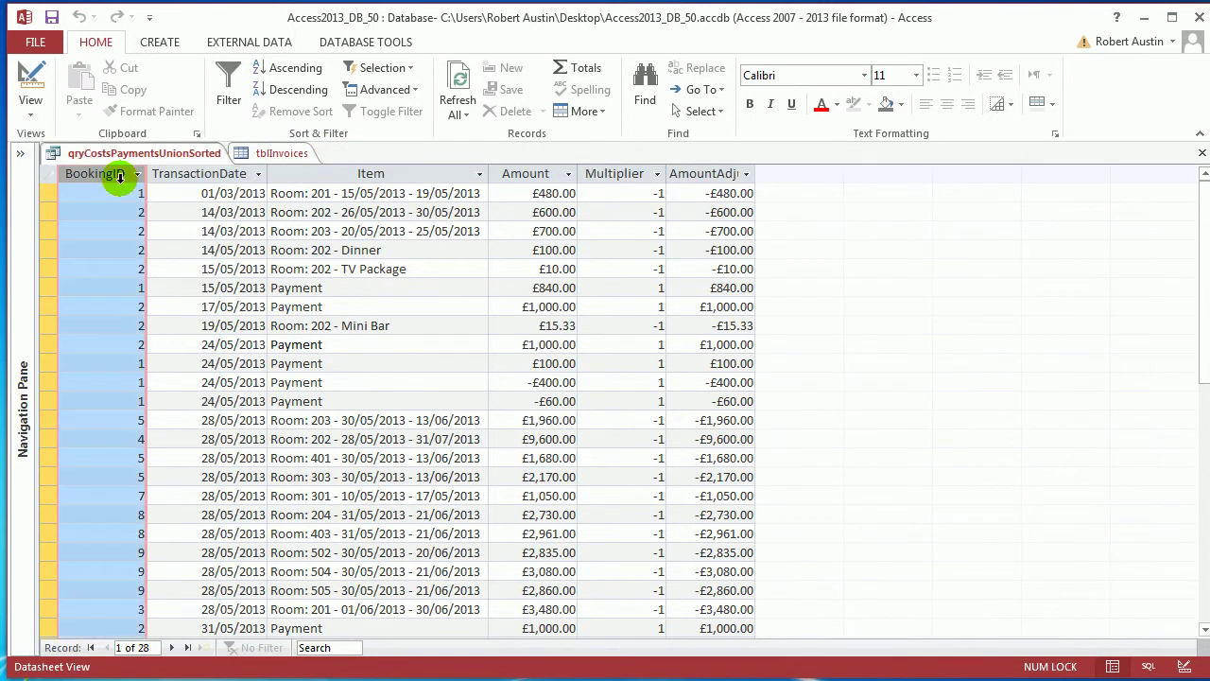
right_click(183, 157)
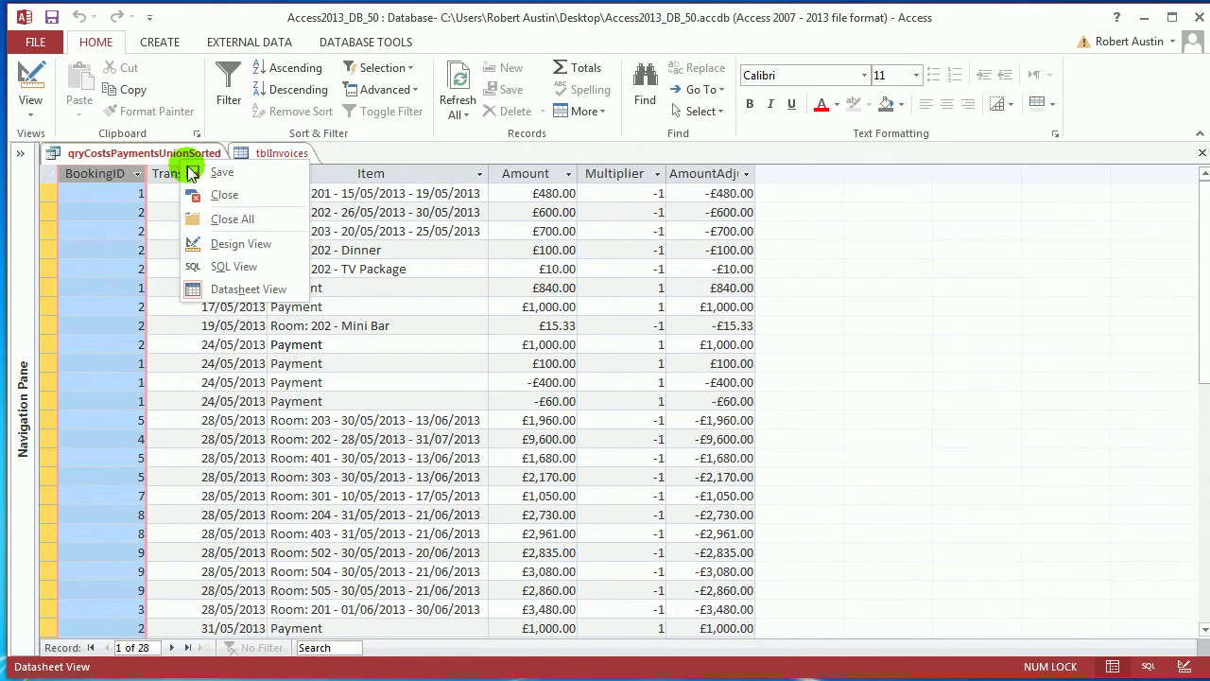
click(236, 243)
Step: Start a calculated field VATRate in the empty column after AmountAdjusted, using DLookUp with "VATRate" as its expression argument
click(785, 470)
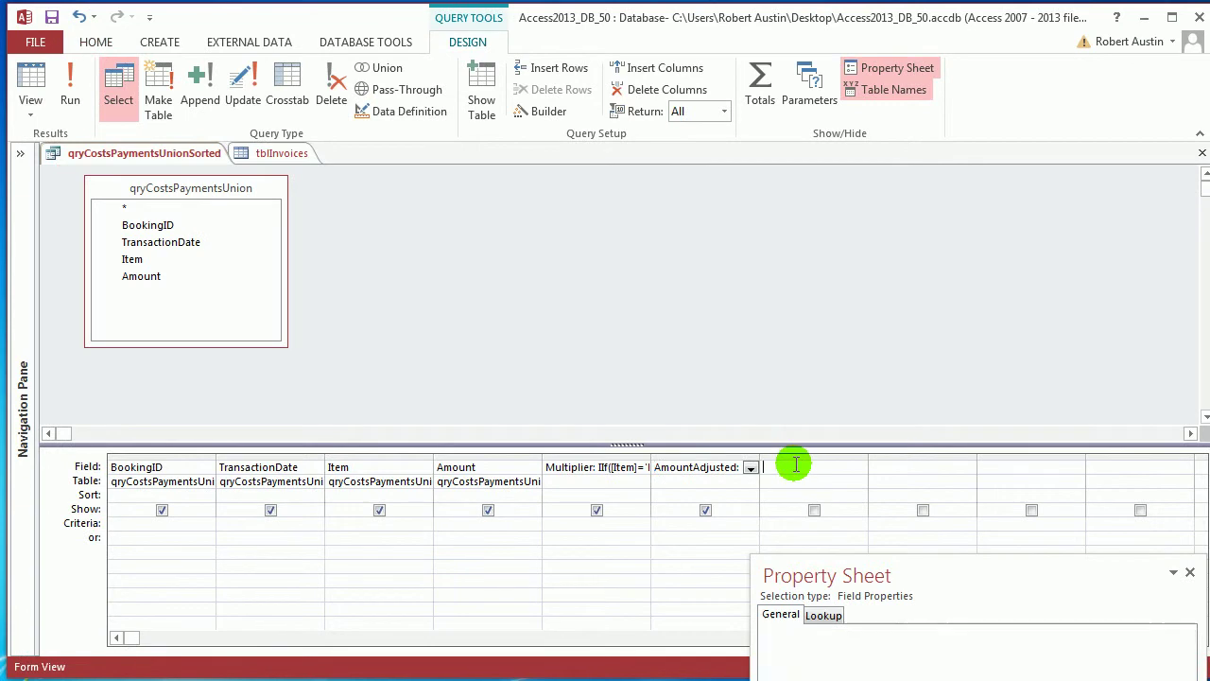
click(550, 110)
text(VATR)
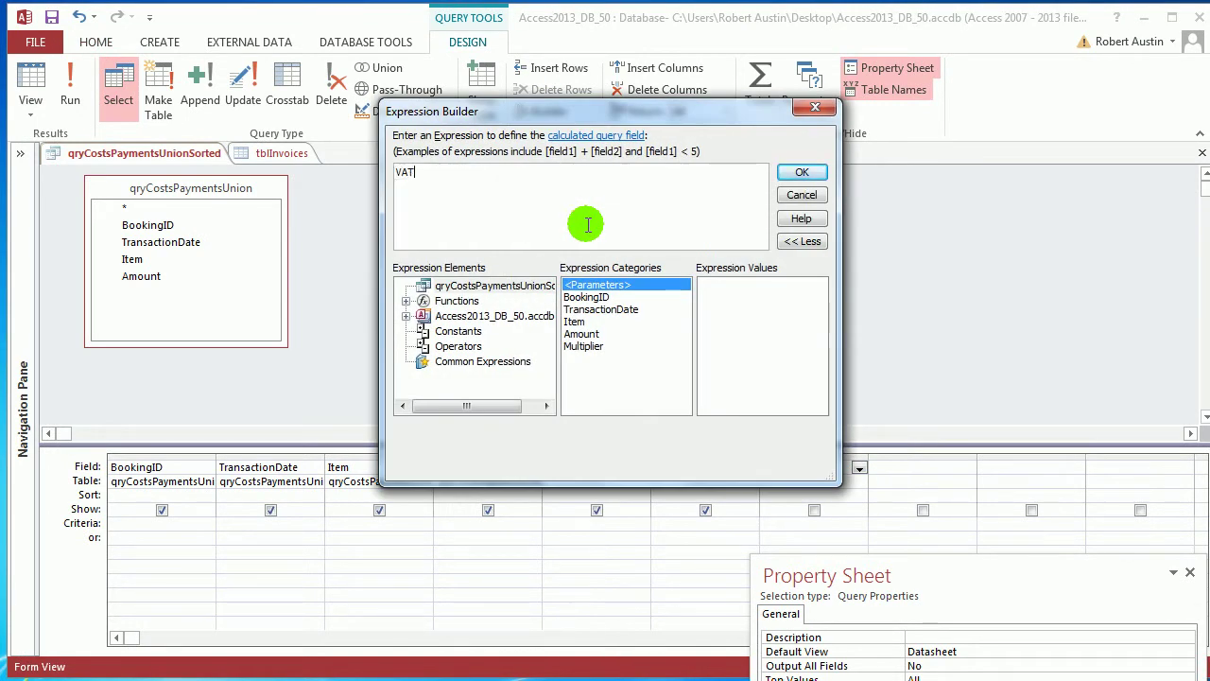
click(585, 223)
text(ate: dloo)
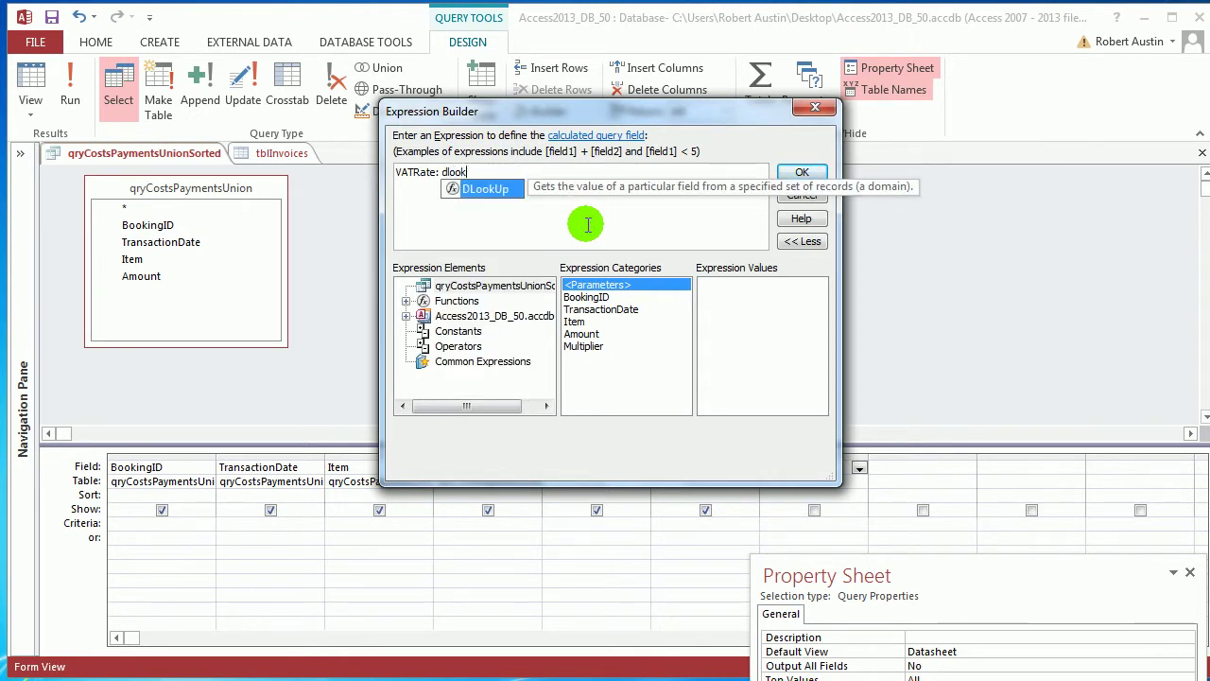
text(k)
double_click(477, 189)
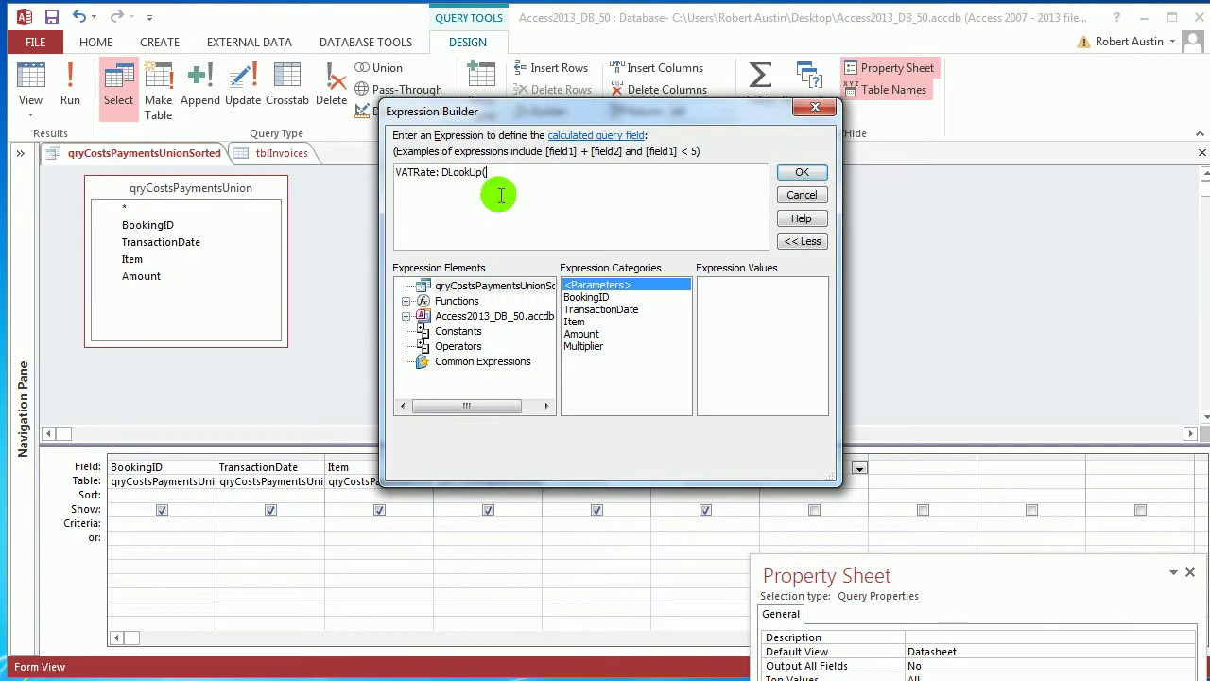
text(")
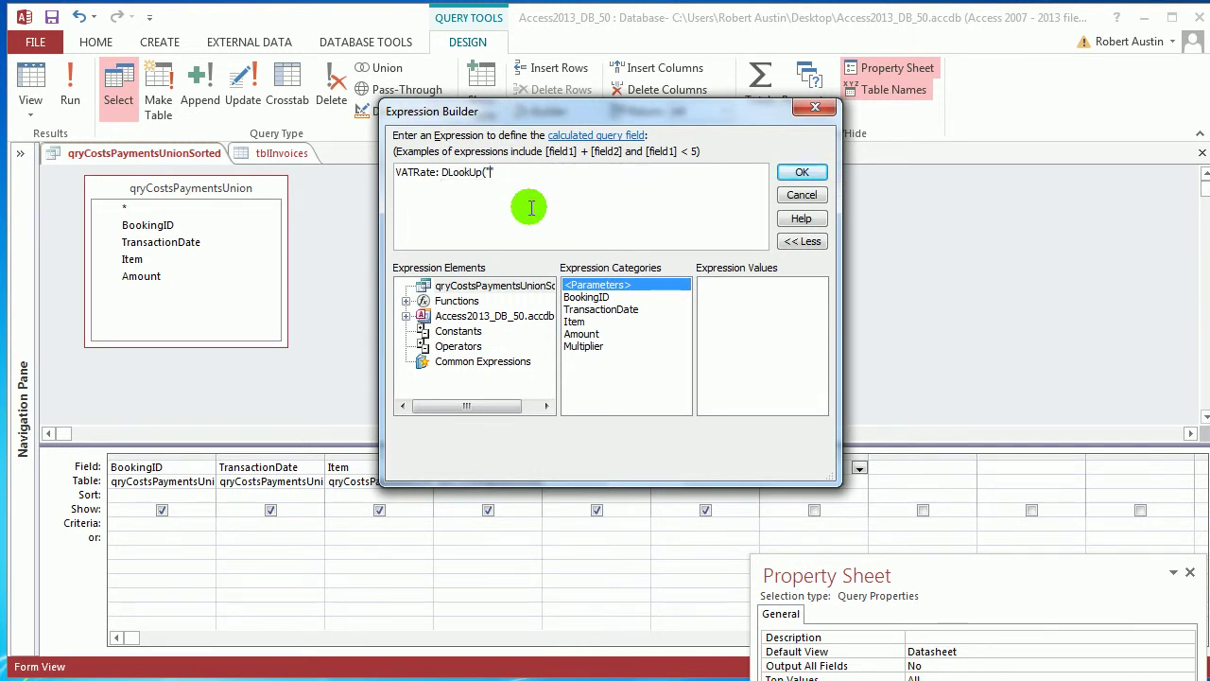
text(VATRate)
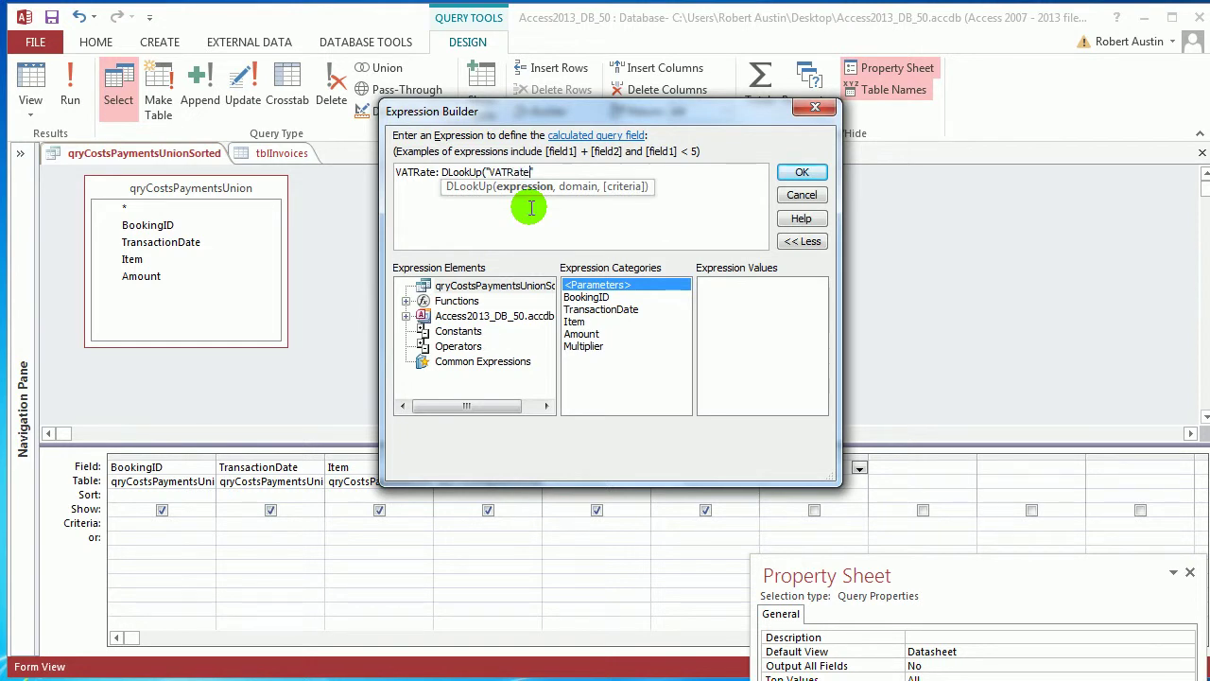
text(")
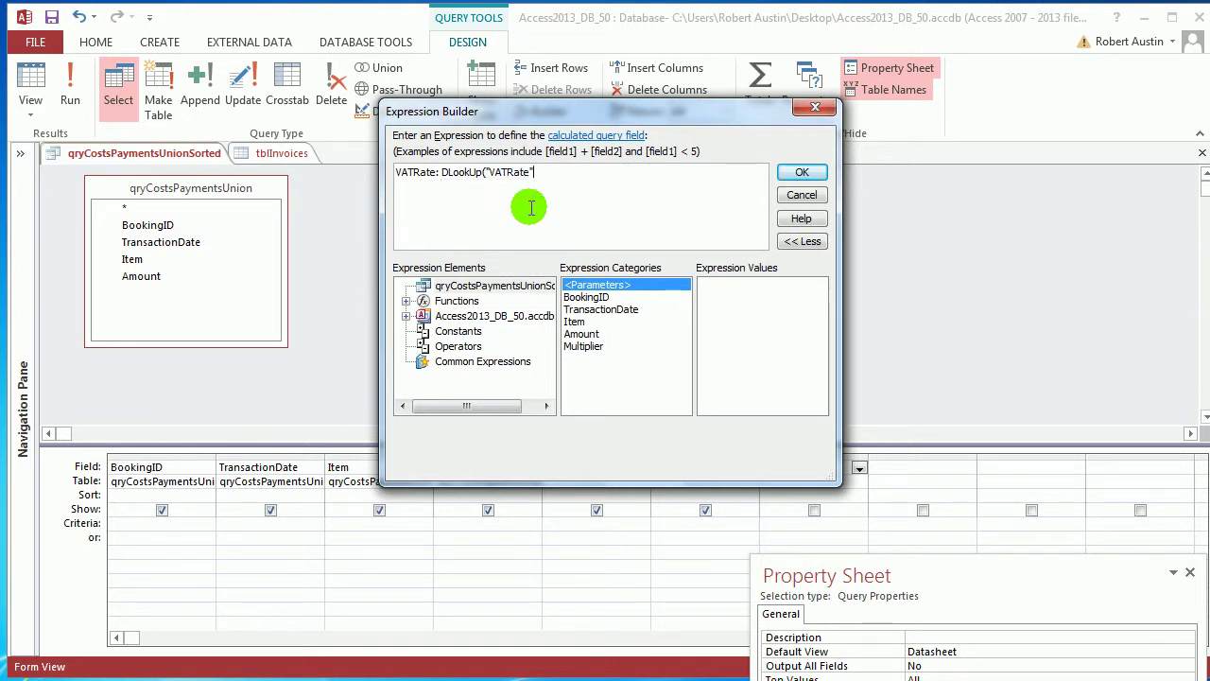
Step: Enclose the looked-up field in brackets as "[VATRate]" and add "tblInvoices" as the DLookUp domain
text(])
text([)
text(,)
key(BackSpace)
text(tblIn)
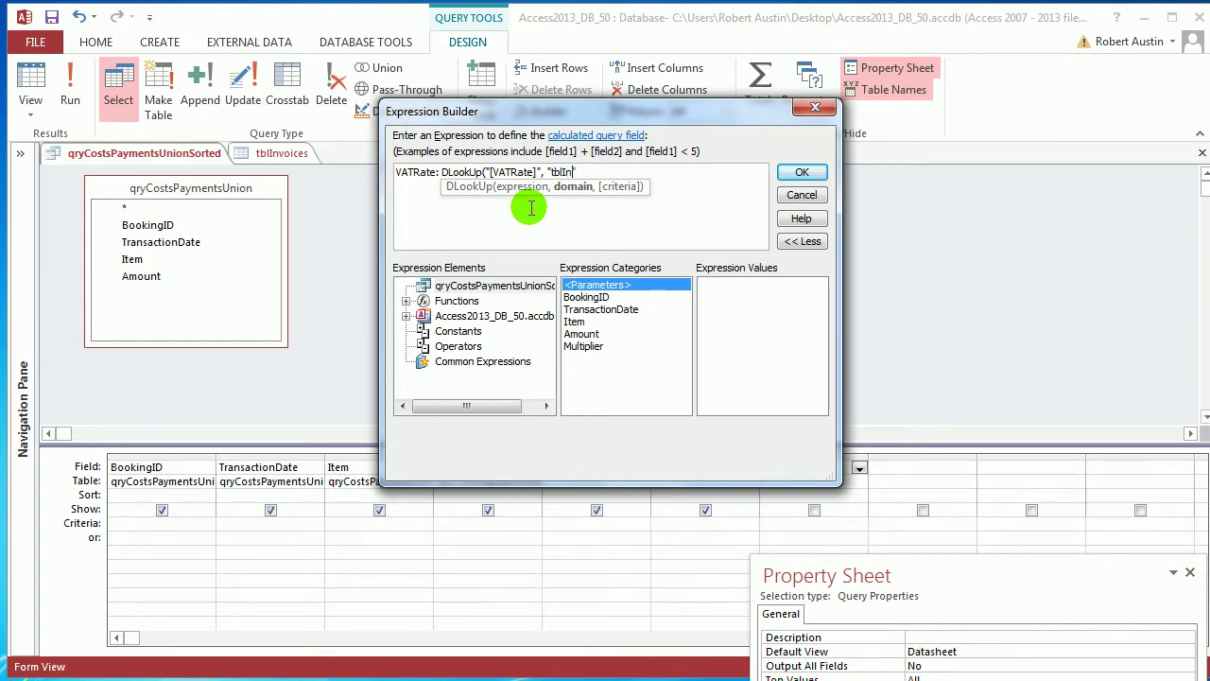
text(voices",)
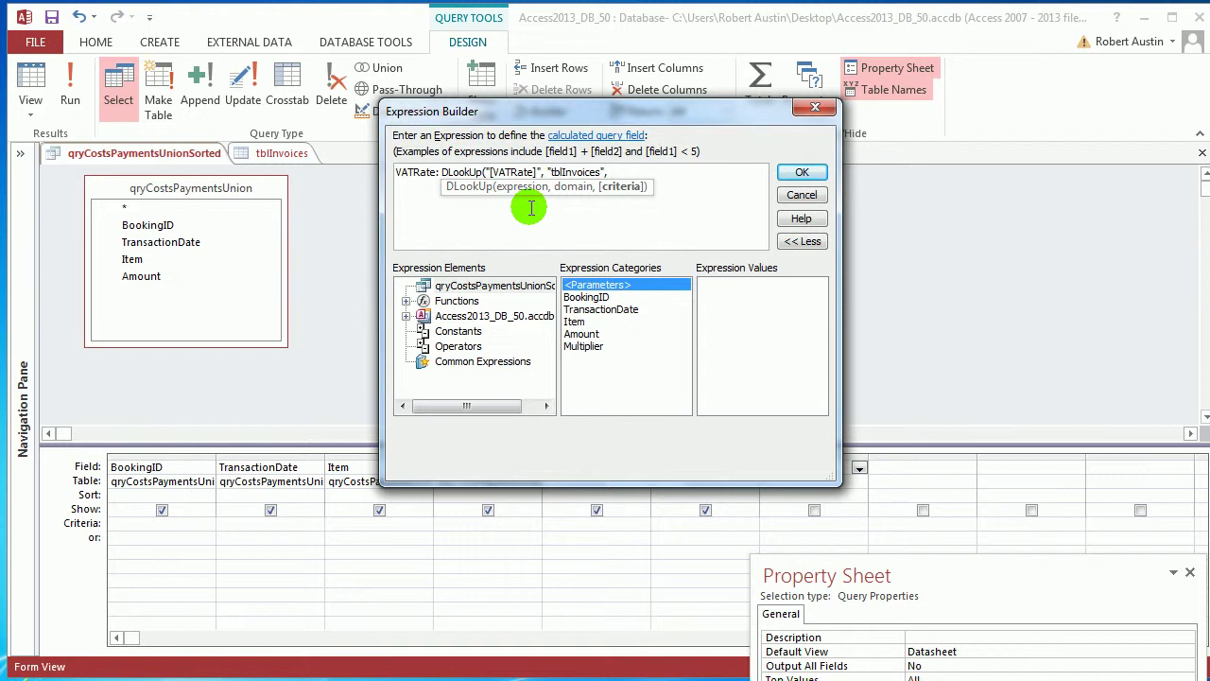
Step: Complete the DLookUp with the criteria "[BookingID_FK]=" & [BookingID] and accept the expression
text([Bo)
text(okingID_FK]=)
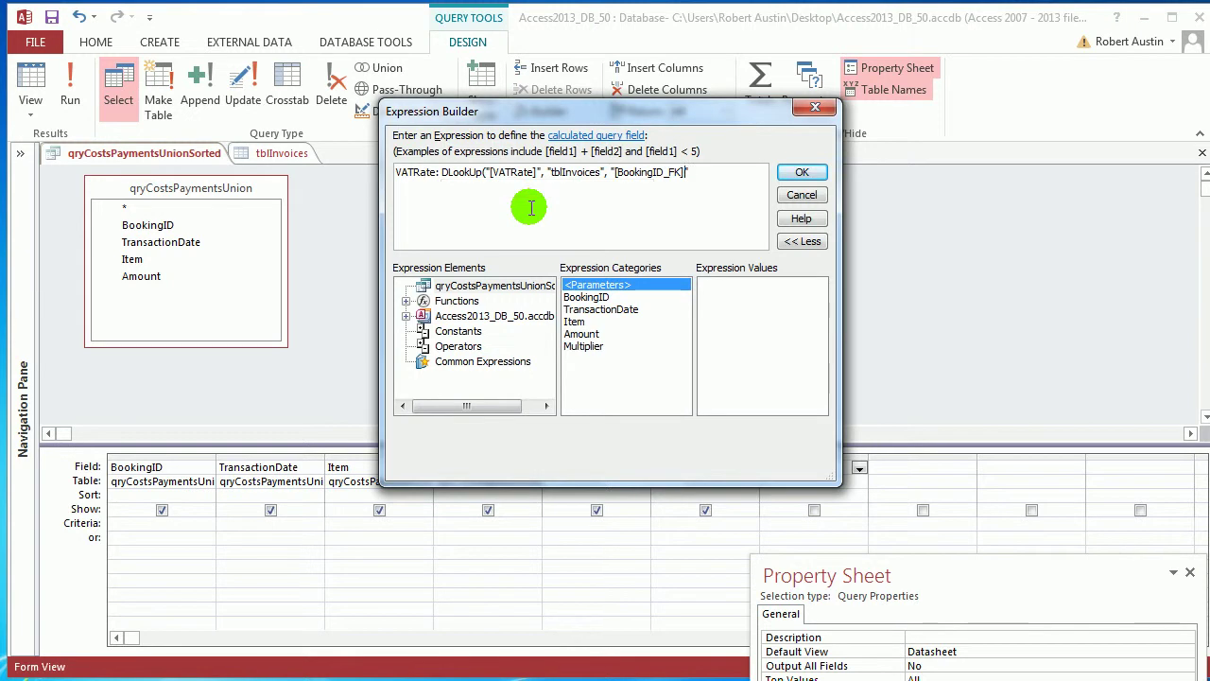
key(End)
text(& )
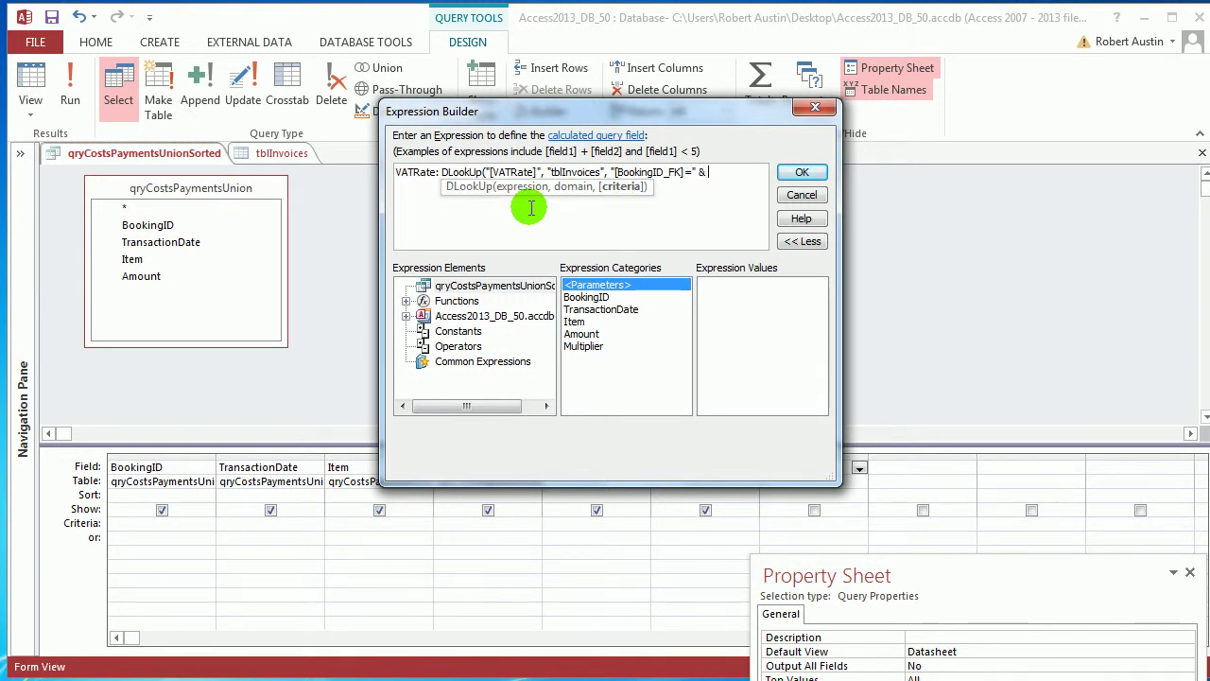
text(boo)
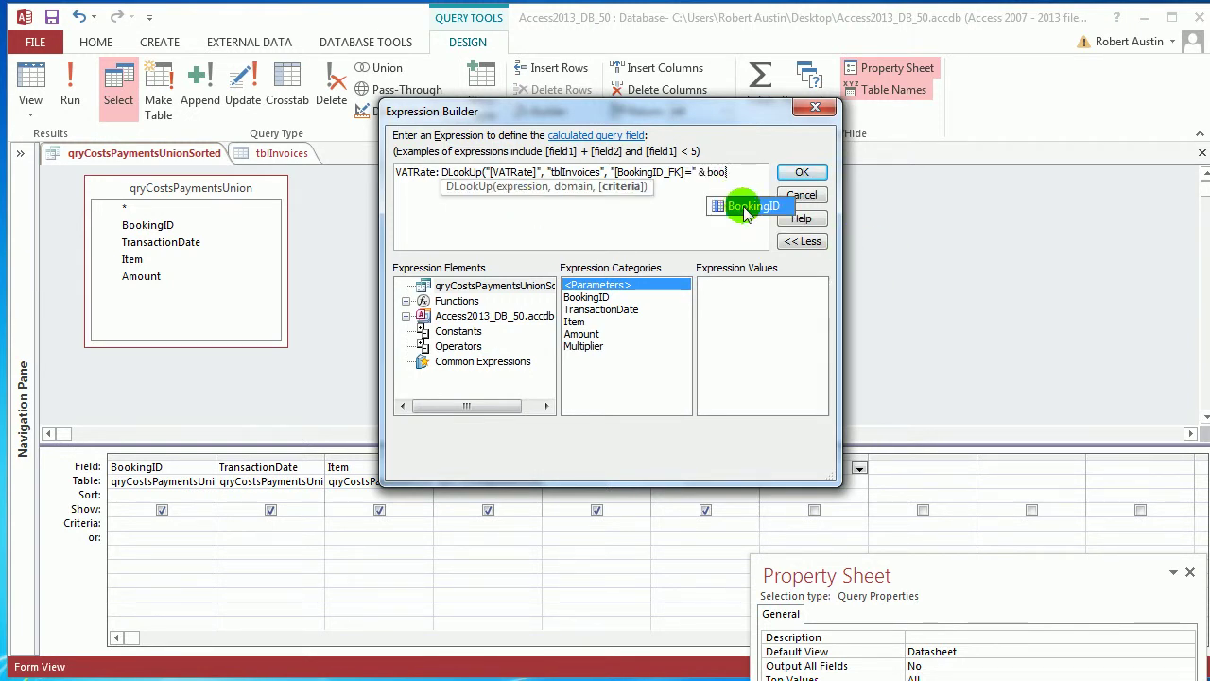
double_click(745, 214)
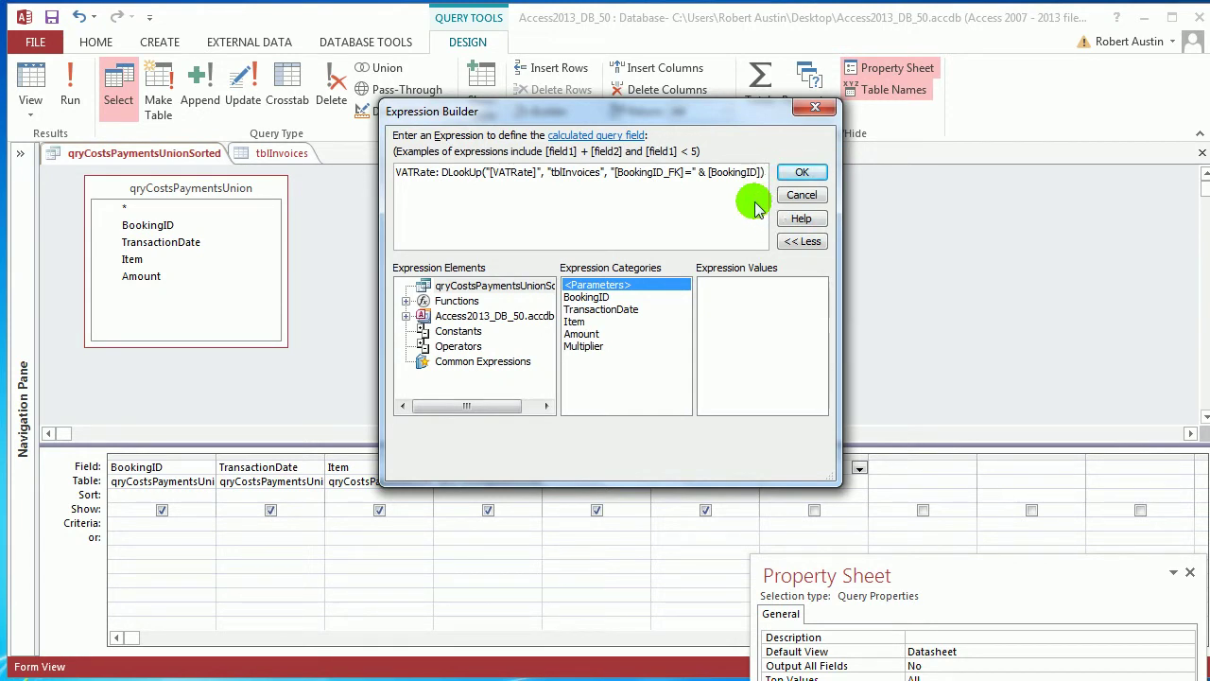
click(566, 199)
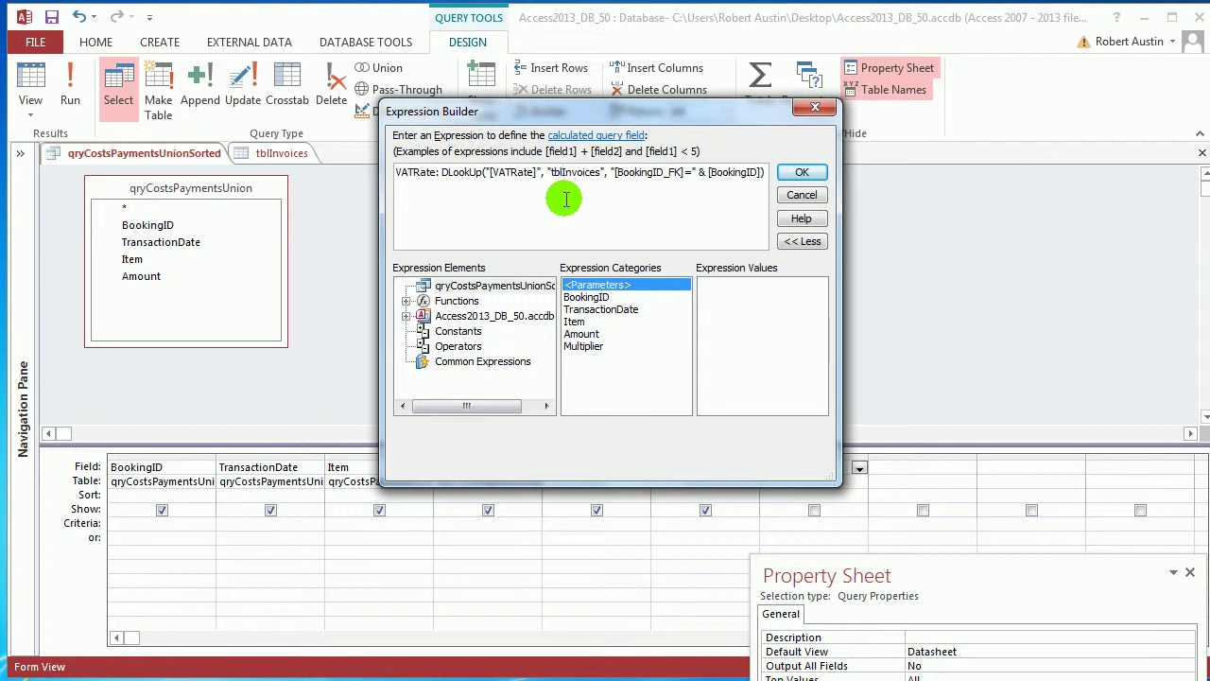
click(815, 171)
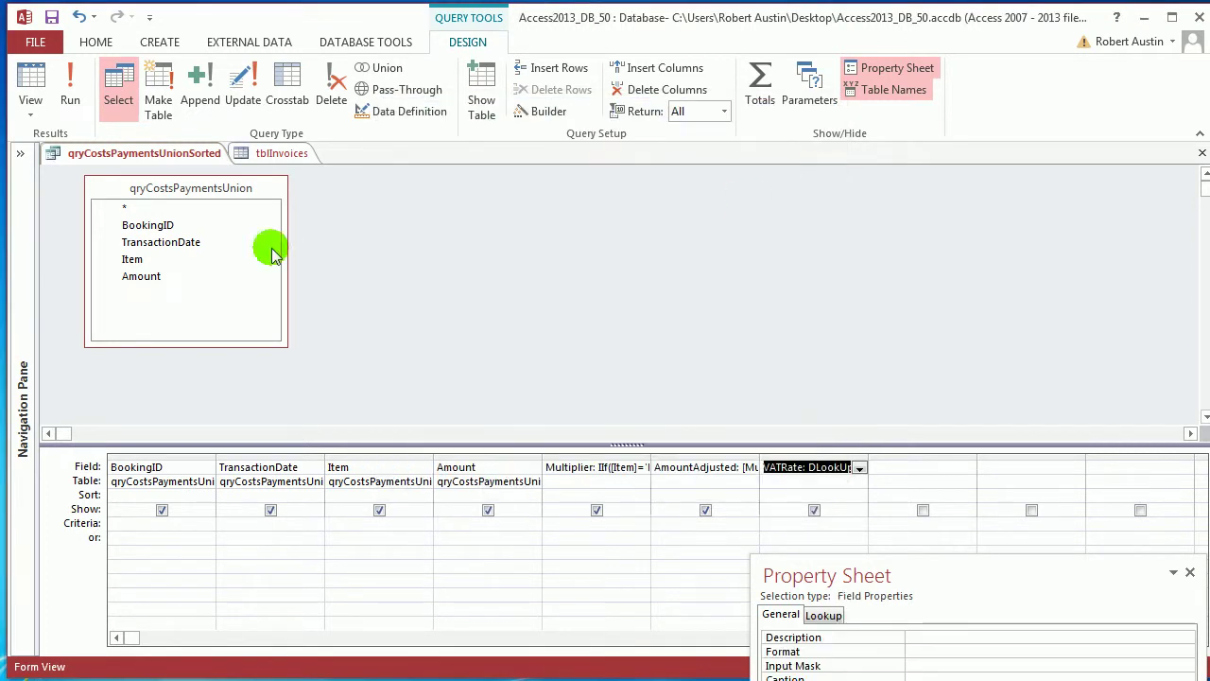
Step: Run the query and check its VATRate column against the field names in tblInvoices
click(72, 83)
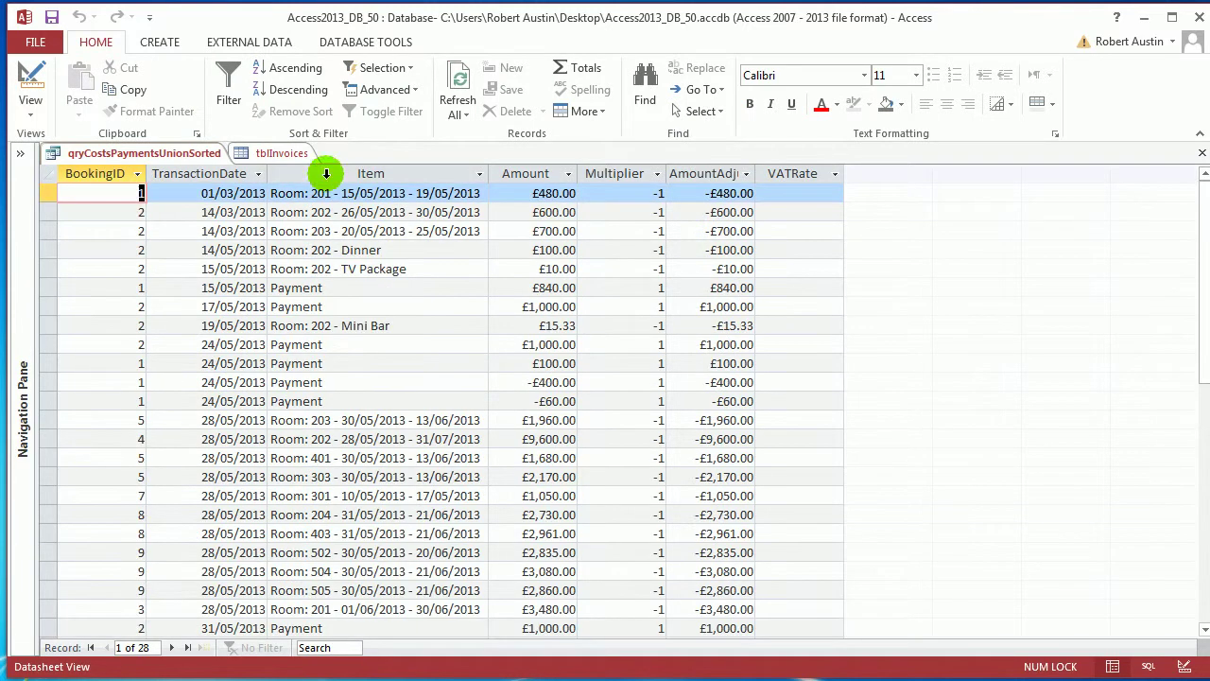
click(281, 153)
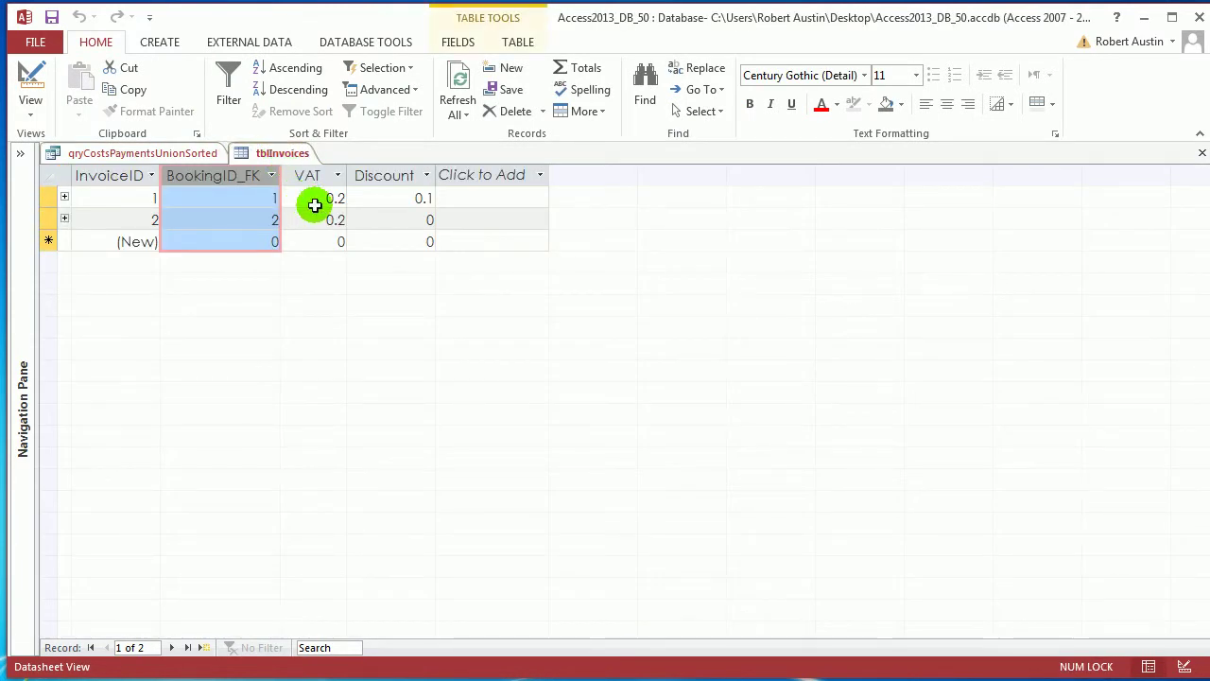
click(157, 154)
Step: In the query's Design view, change the field looked up by the VATRate expression to [VAT]
right_click(157, 154)
click(211, 236)
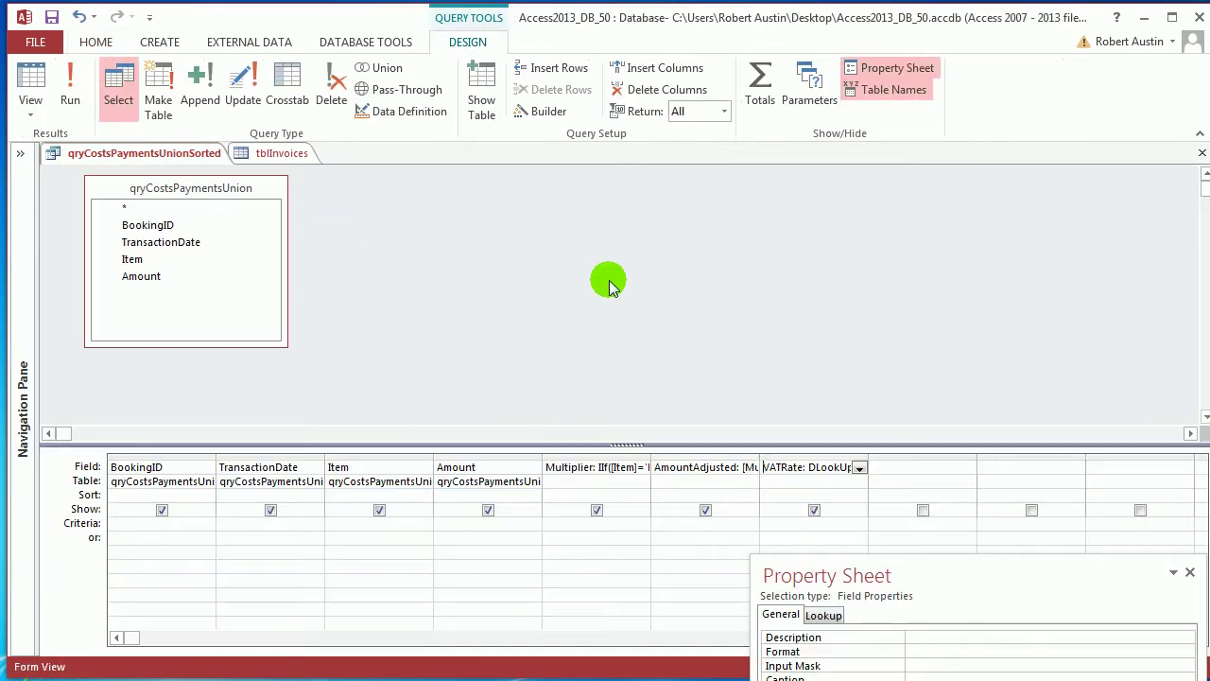
click(815, 464)
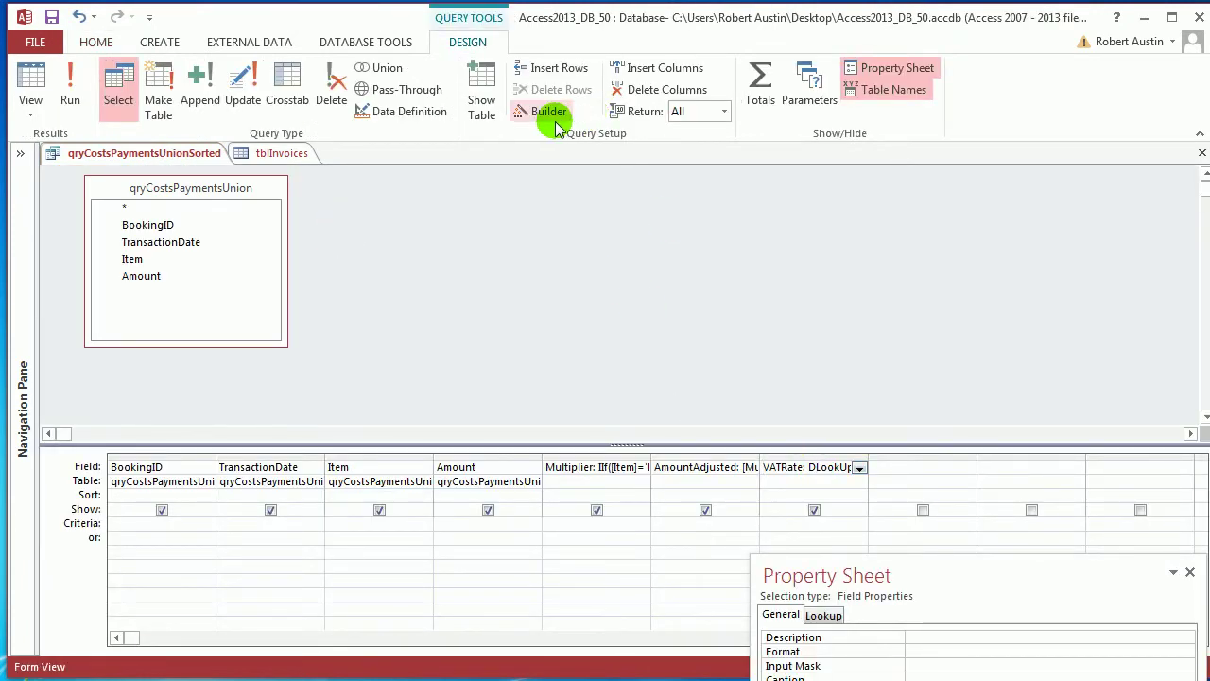
click(549, 112)
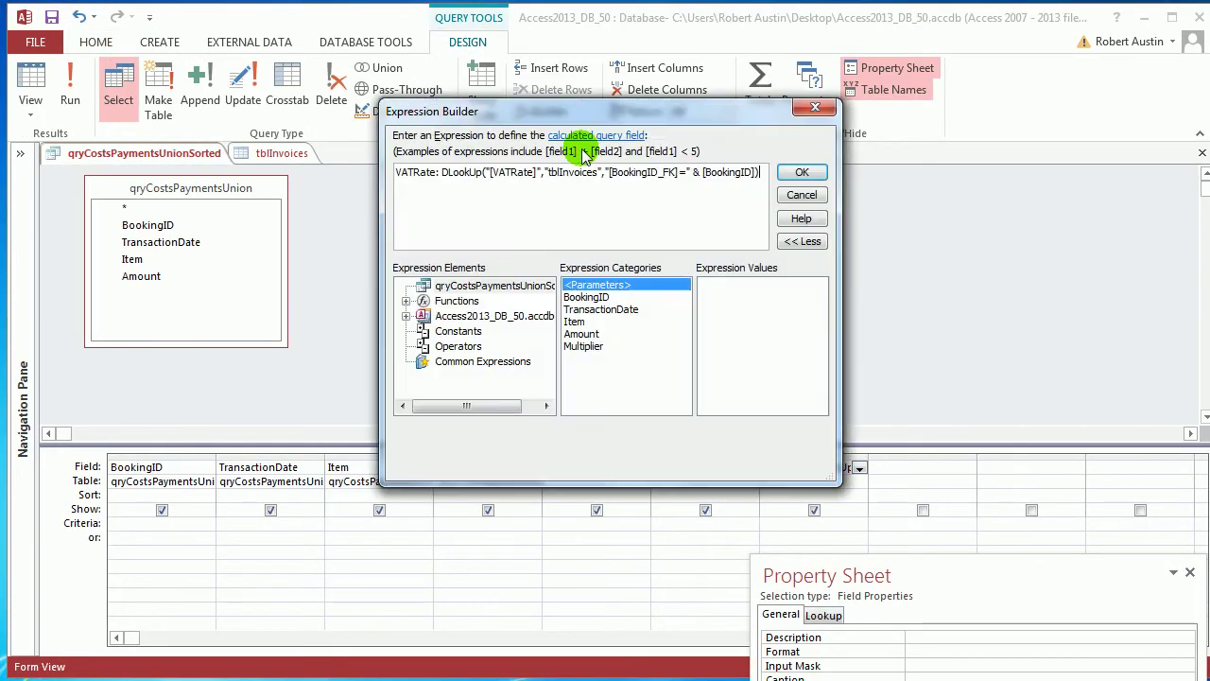
click(513, 172)
key(Delete)
key(Delete)
key(Delete)
key(Delete)
key(Delete)
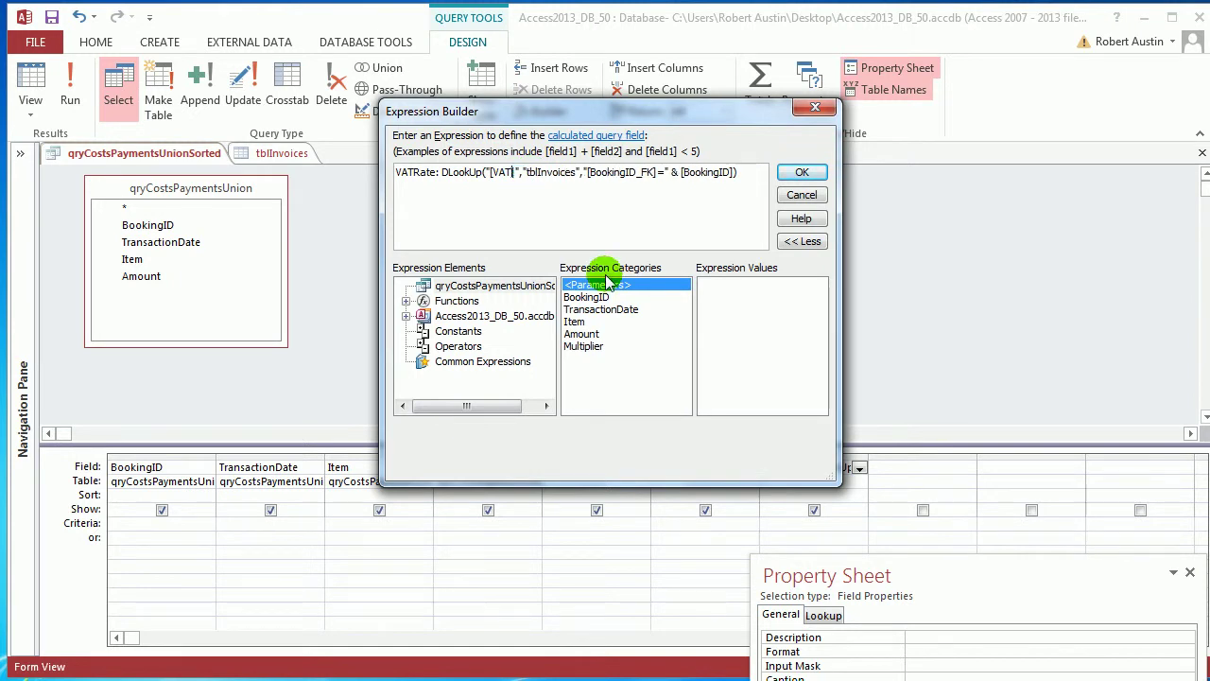
click(803, 172)
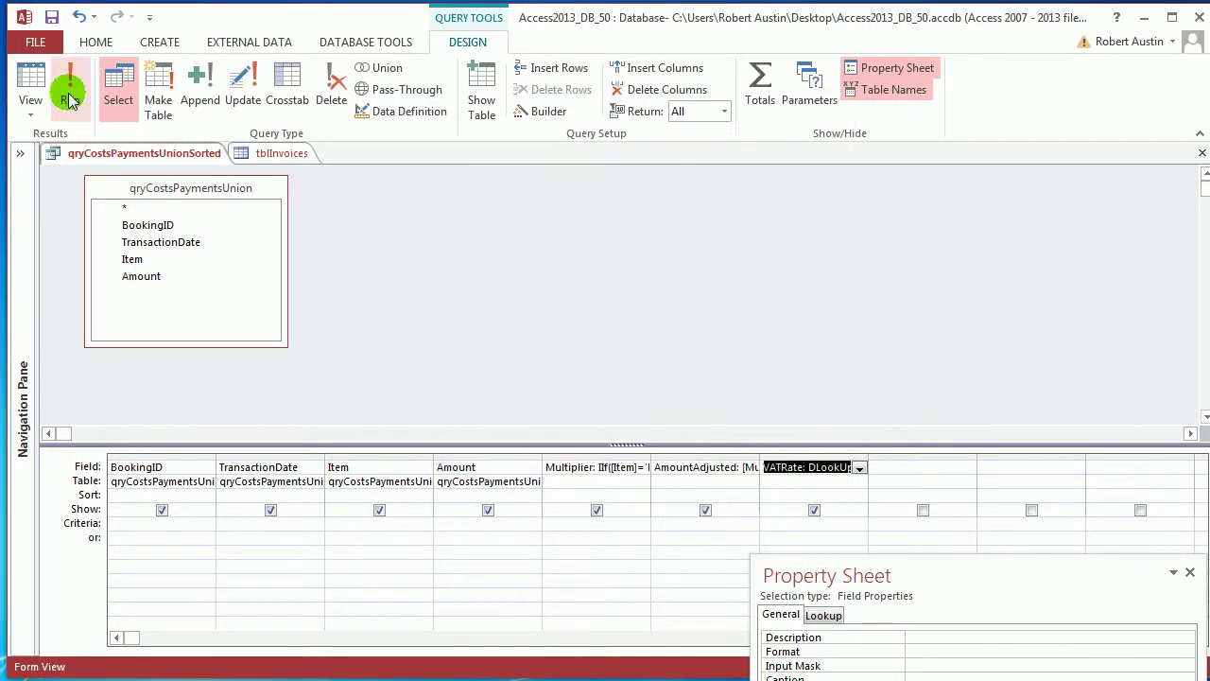
Step: Run the query and examine the VATRate values down the records, including the first charge for booking 5
click(70, 90)
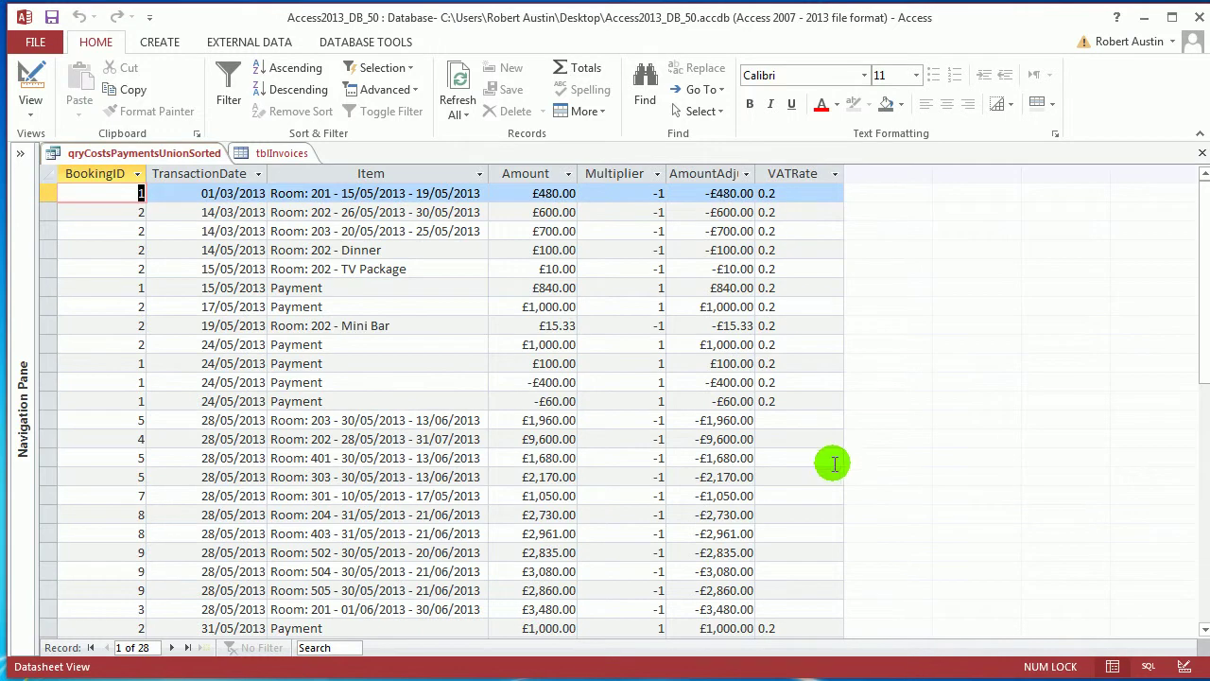
scroll(838, 462, down, 3)
click(781, 250)
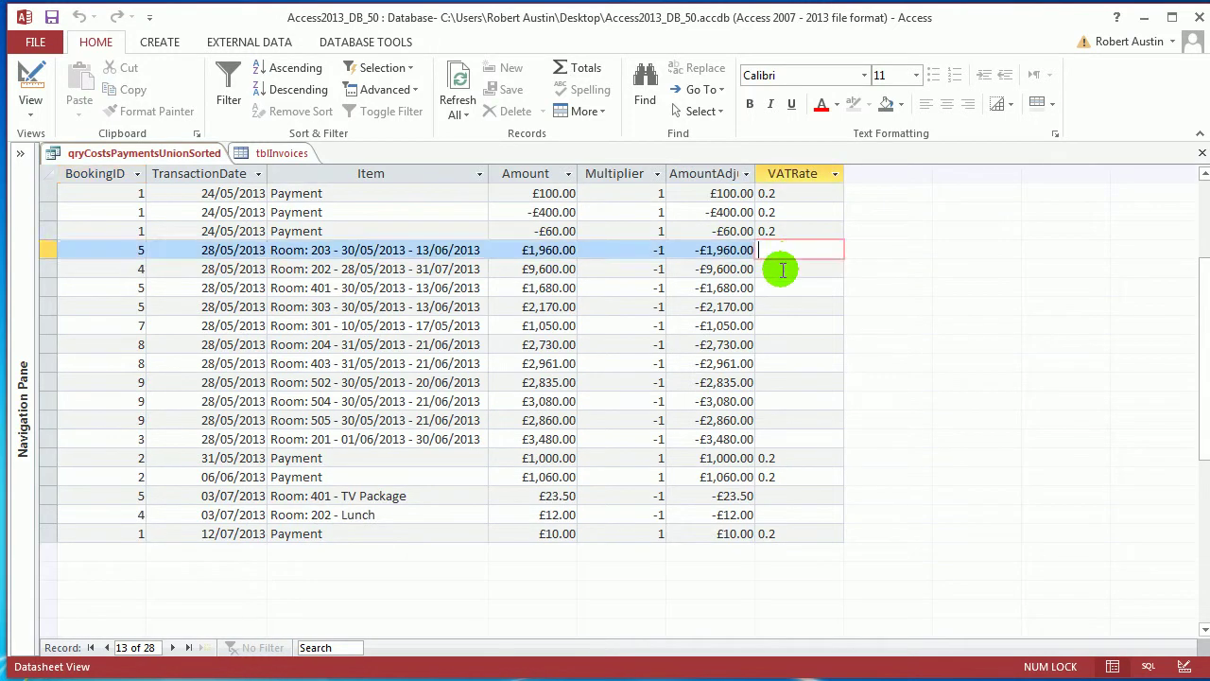
Step: Inspect the empty VATRate cells in the bookings 4 and 5 records, comparing them with the earliest records
click(781, 269)
click(781, 287)
scroll(781, 288, up, 3)
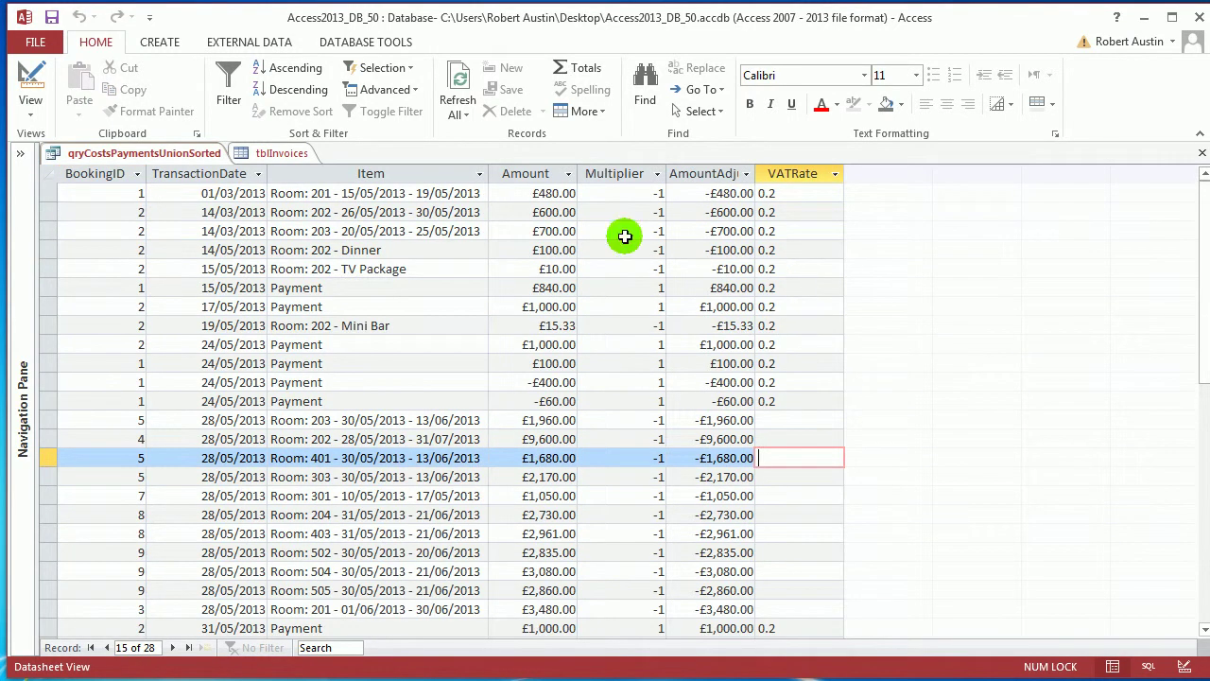
Step: Widen the AmountAdjusted column in the query datasheet to fit its full heading
right_click(137, 155)
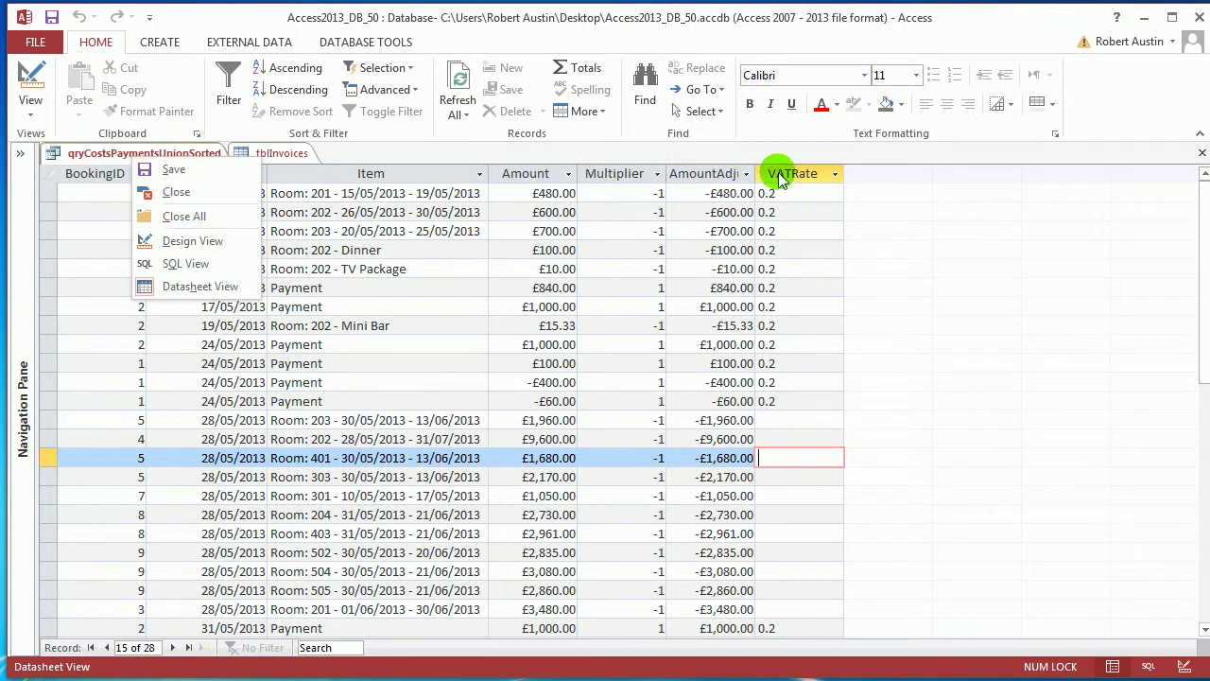
click(716, 176)
click(740, 180)
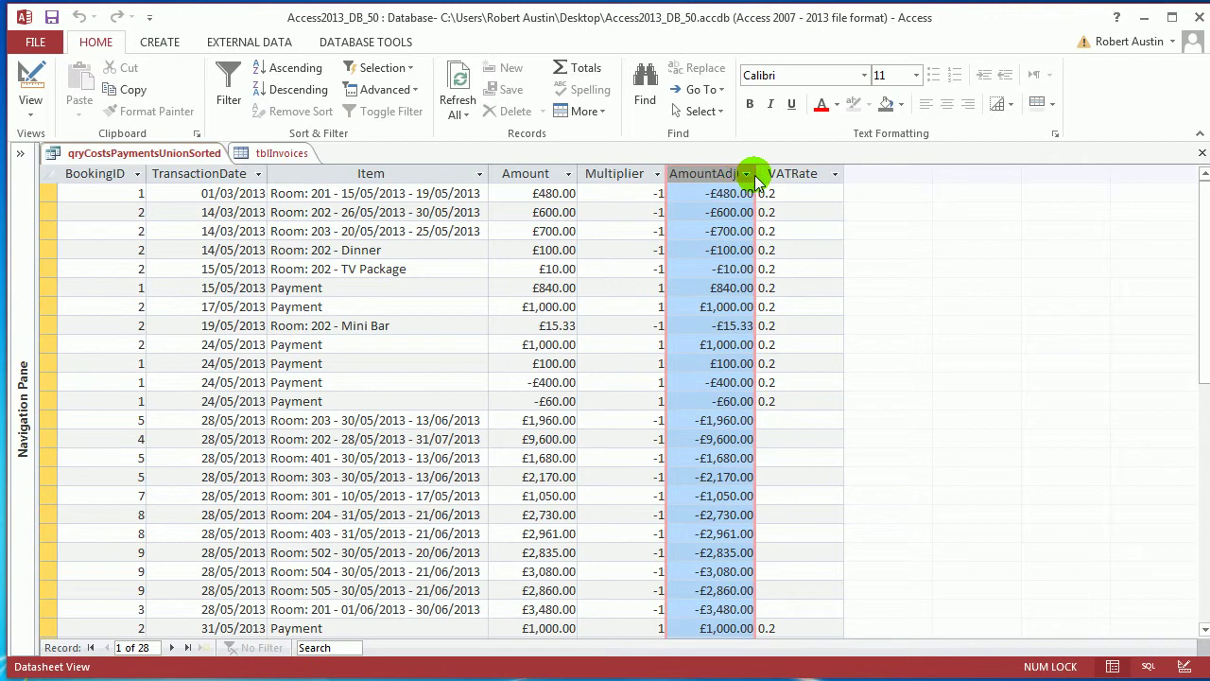
double_click(757, 174)
click(839, 174)
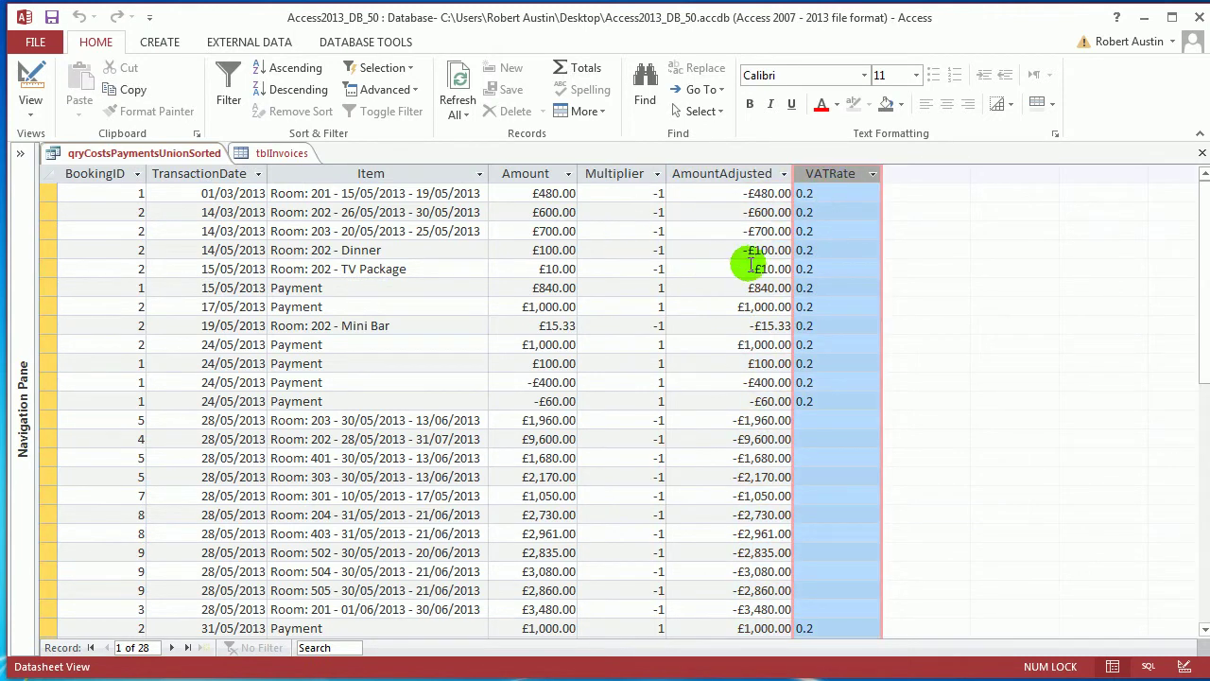
Step: In the query's Design view, wrap the VATRate DLookUp expression in Nz with 0 as the value if null
right_click(152, 153)
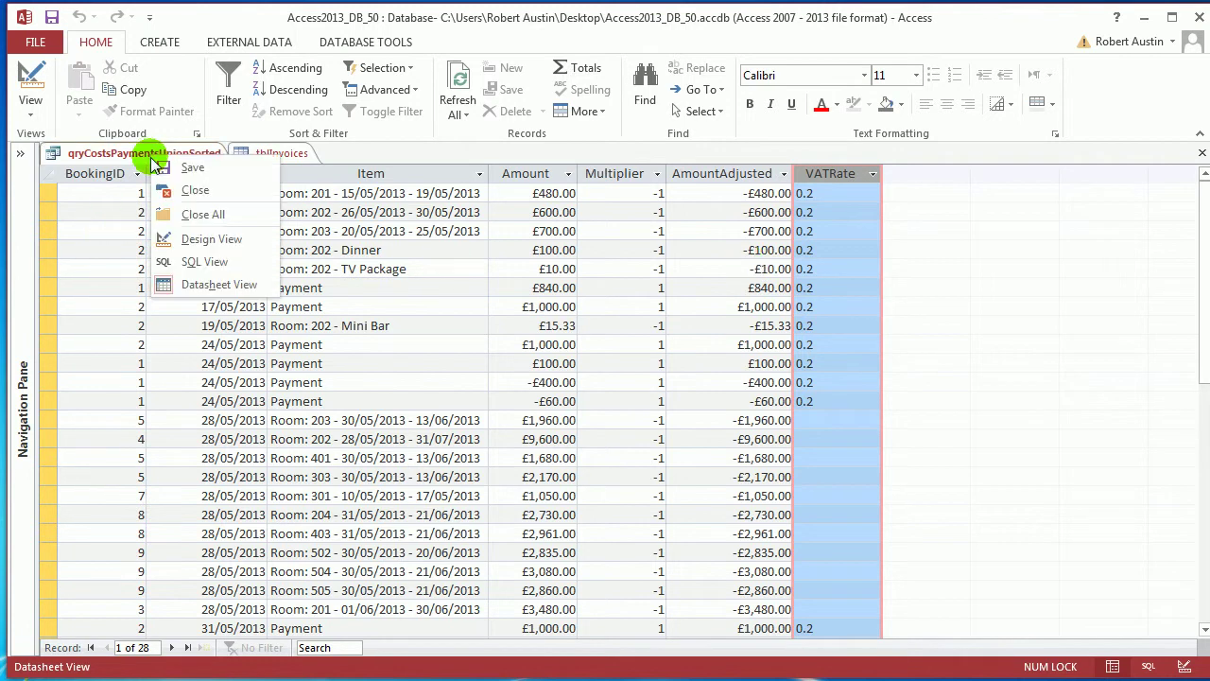
click(202, 240)
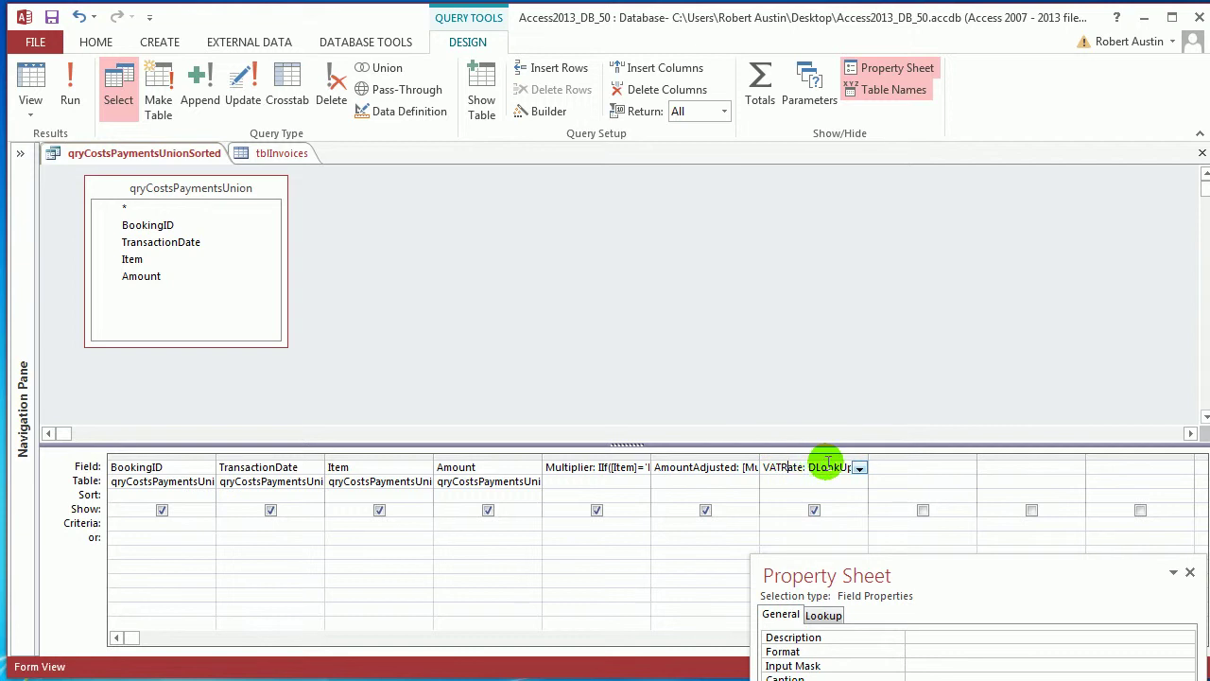
click(535, 111)
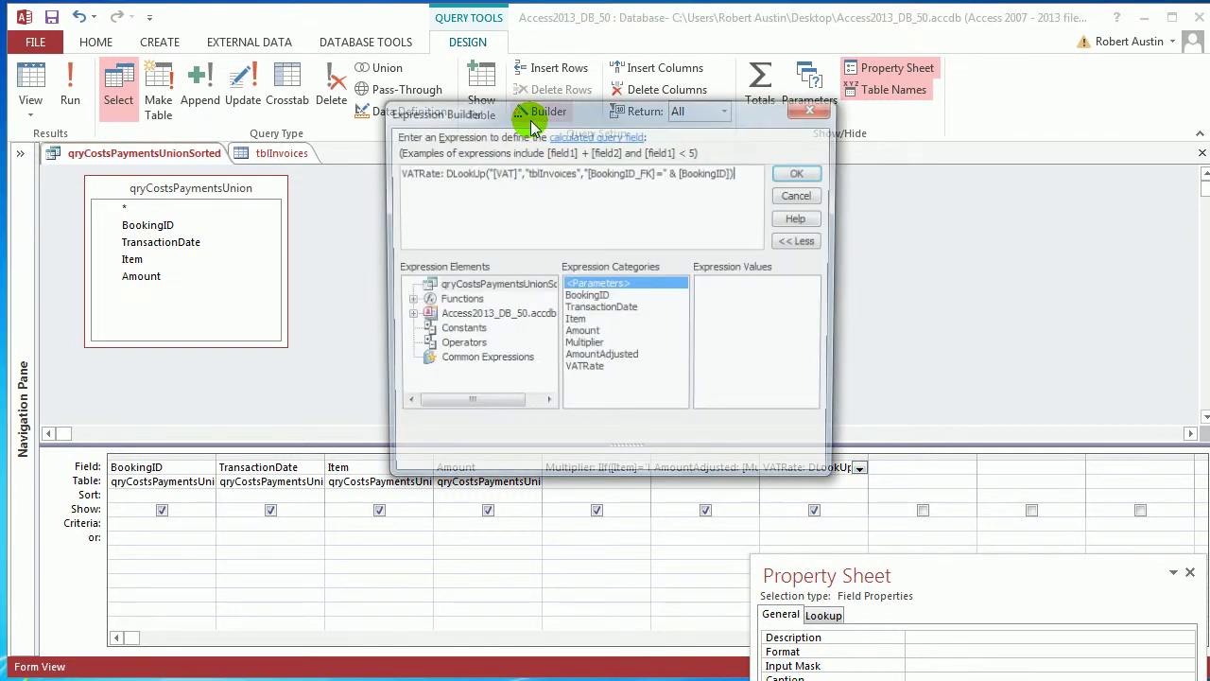
click(441, 172)
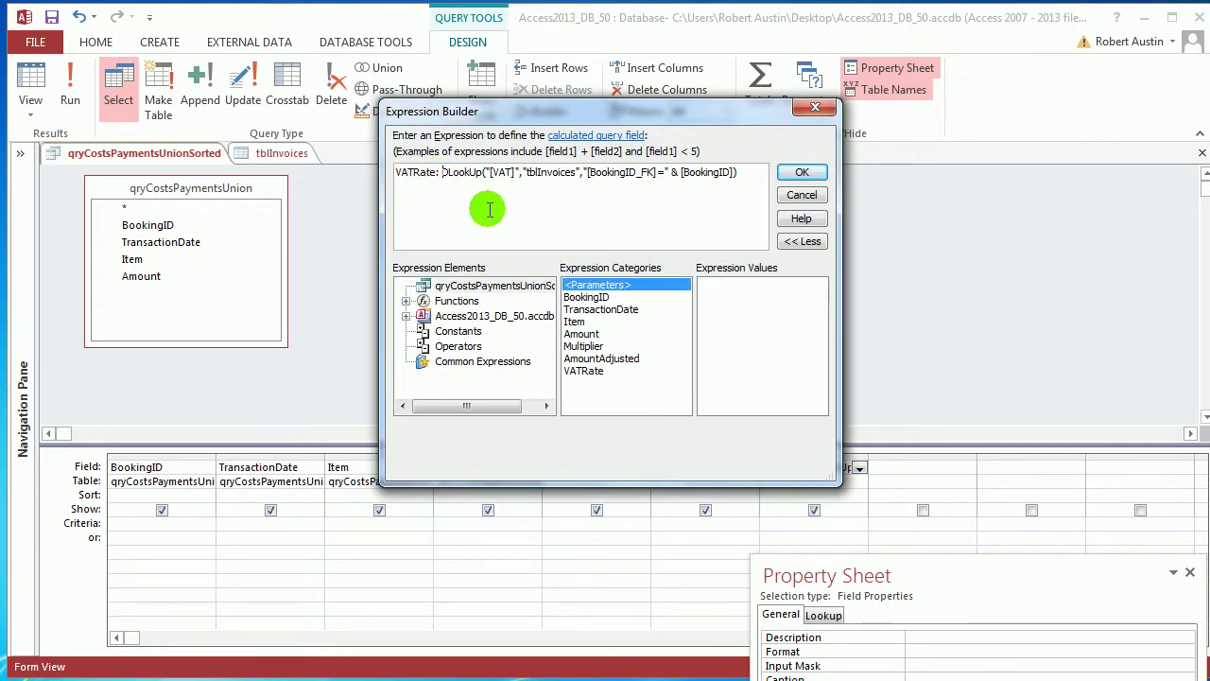
text(nz()
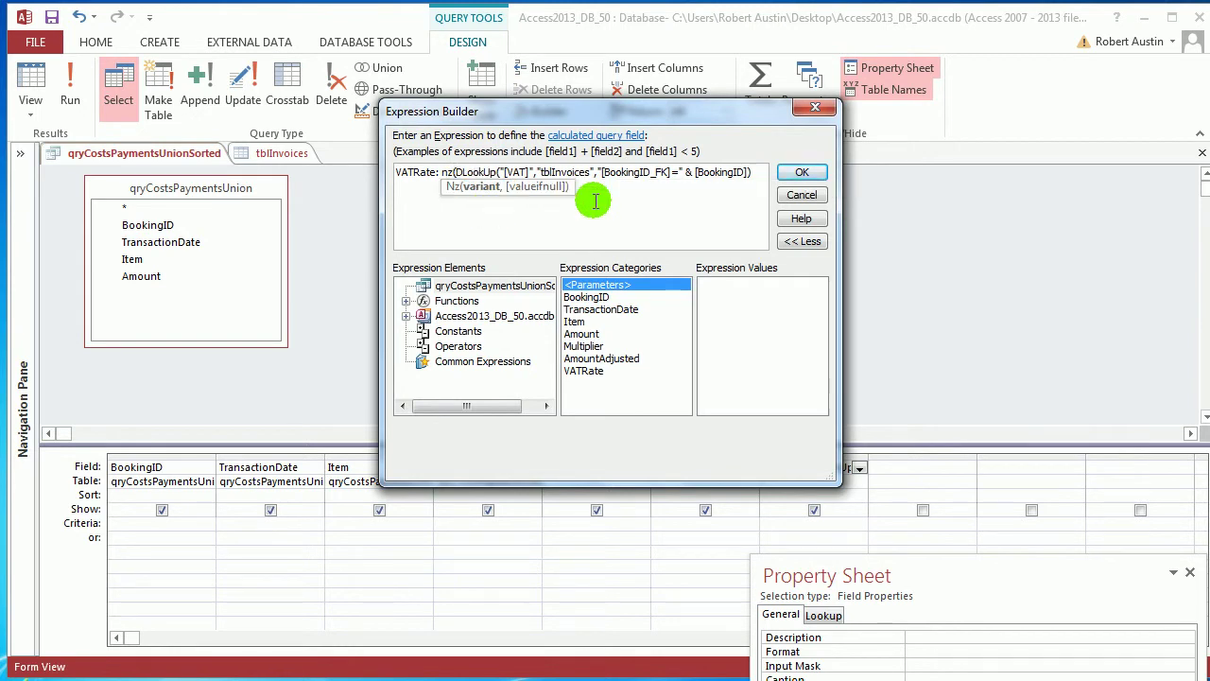
click(762, 172)
text())
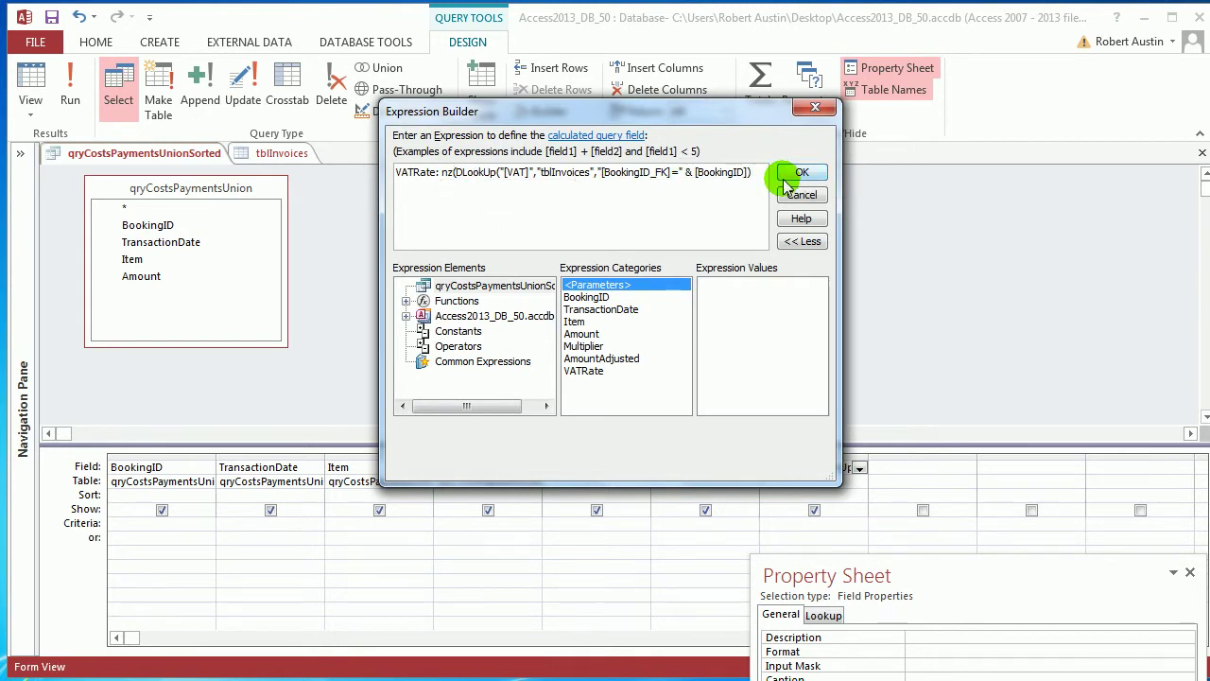
text(,0))
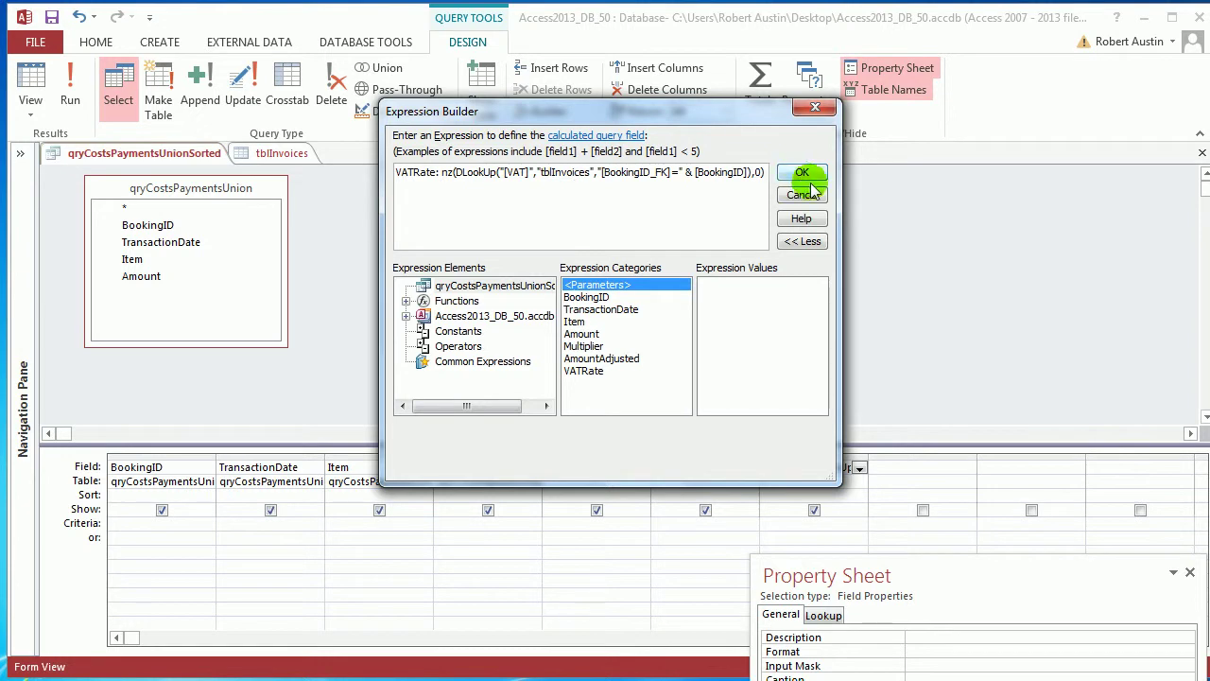
click(797, 173)
Step: Run the query and check the VATRate values for bookings without an invoice
click(68, 106)
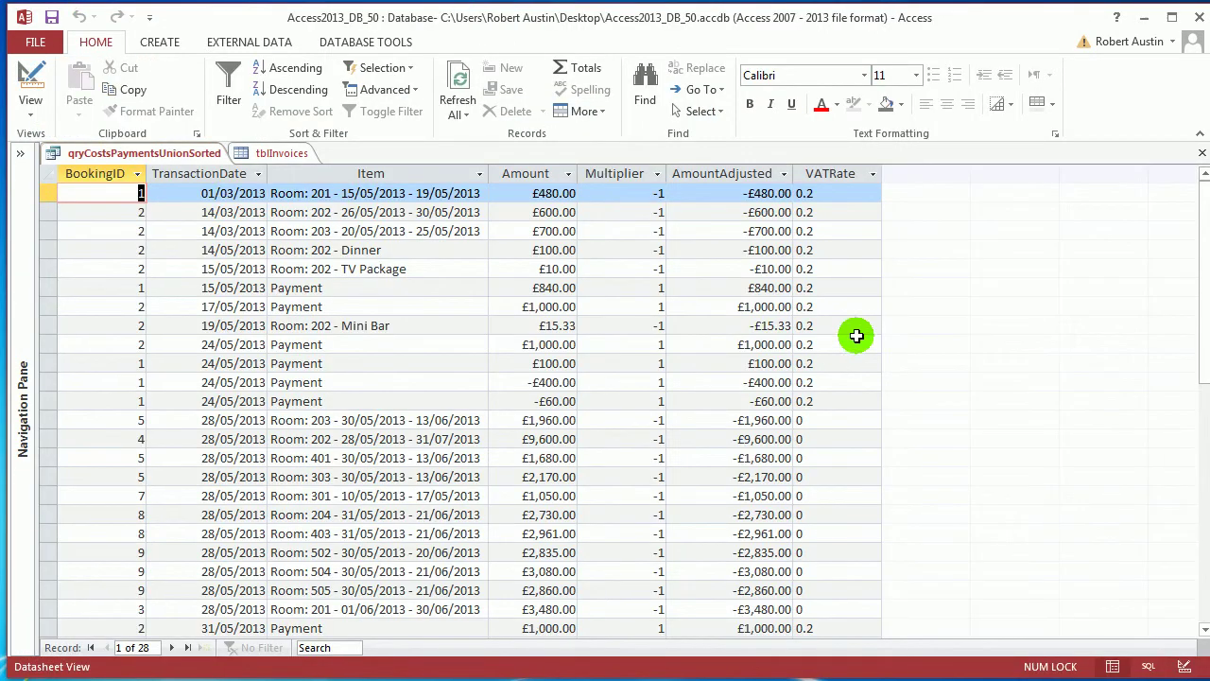
scroll(827, 397, down, 2)
scroll(828, 411, up, 2)
Step: In Design view, start an expression named AmountIncVat in the empty column after VATRate, moving the Expression Builder clear of the design grid
right_click(151, 137)
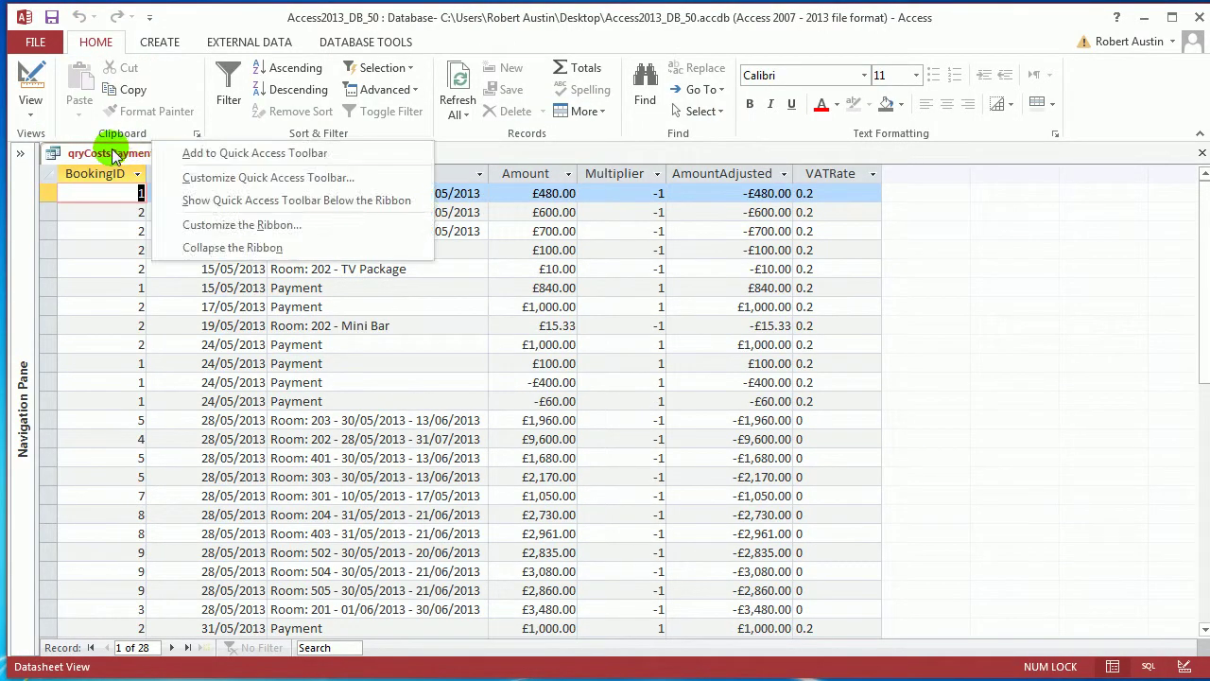
right_click(113, 153)
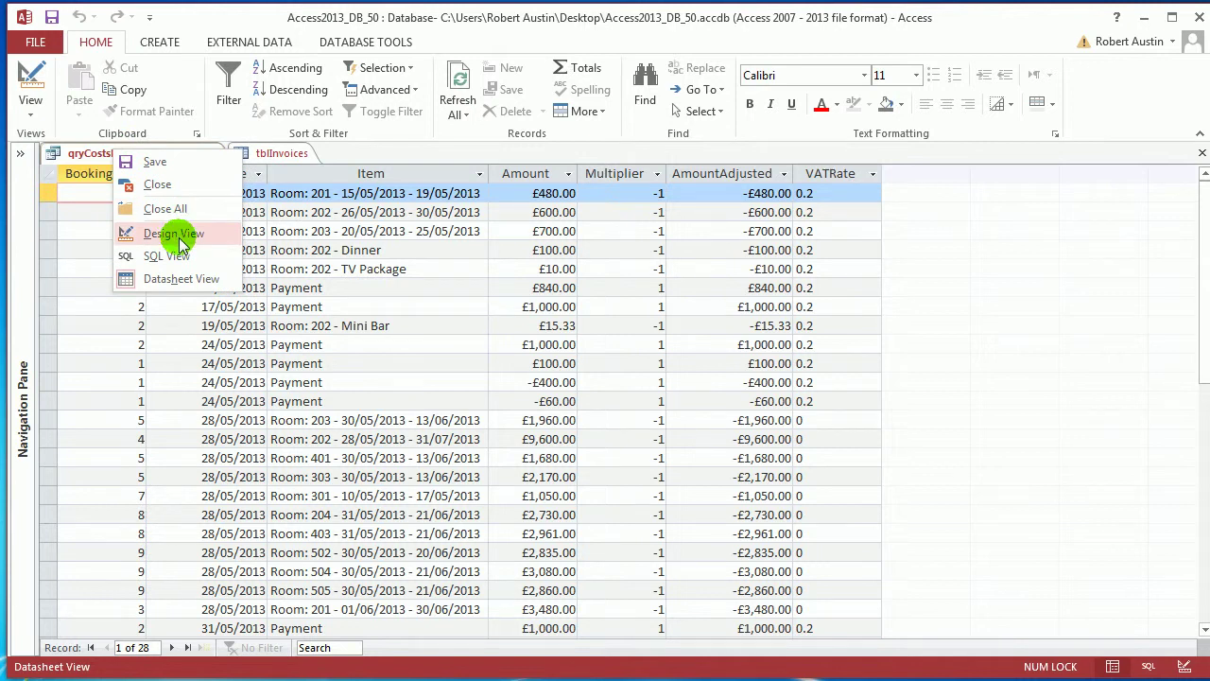
click(179, 243)
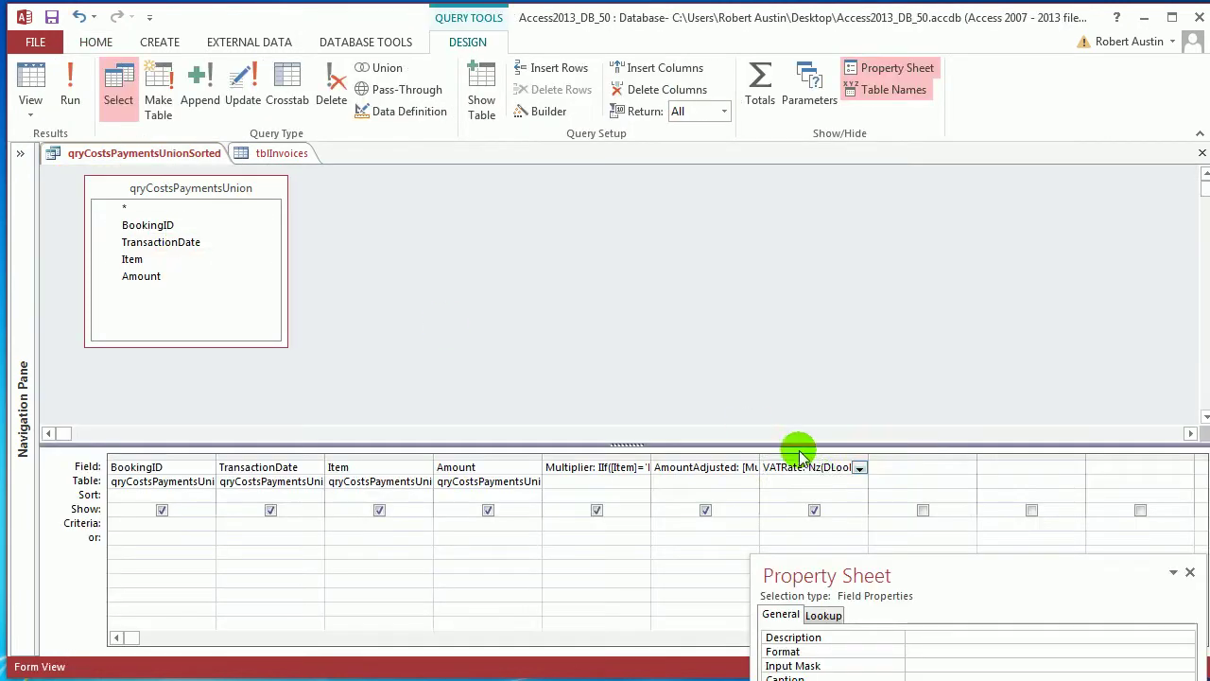
click(550, 112)
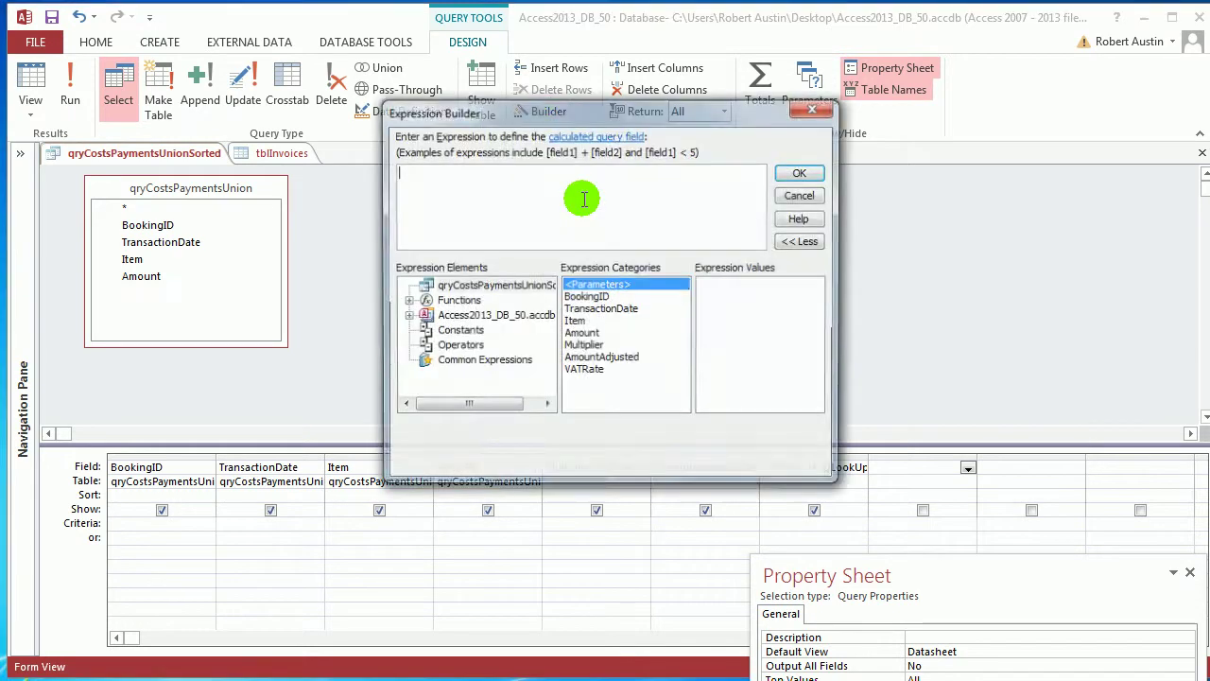
text(Amount)
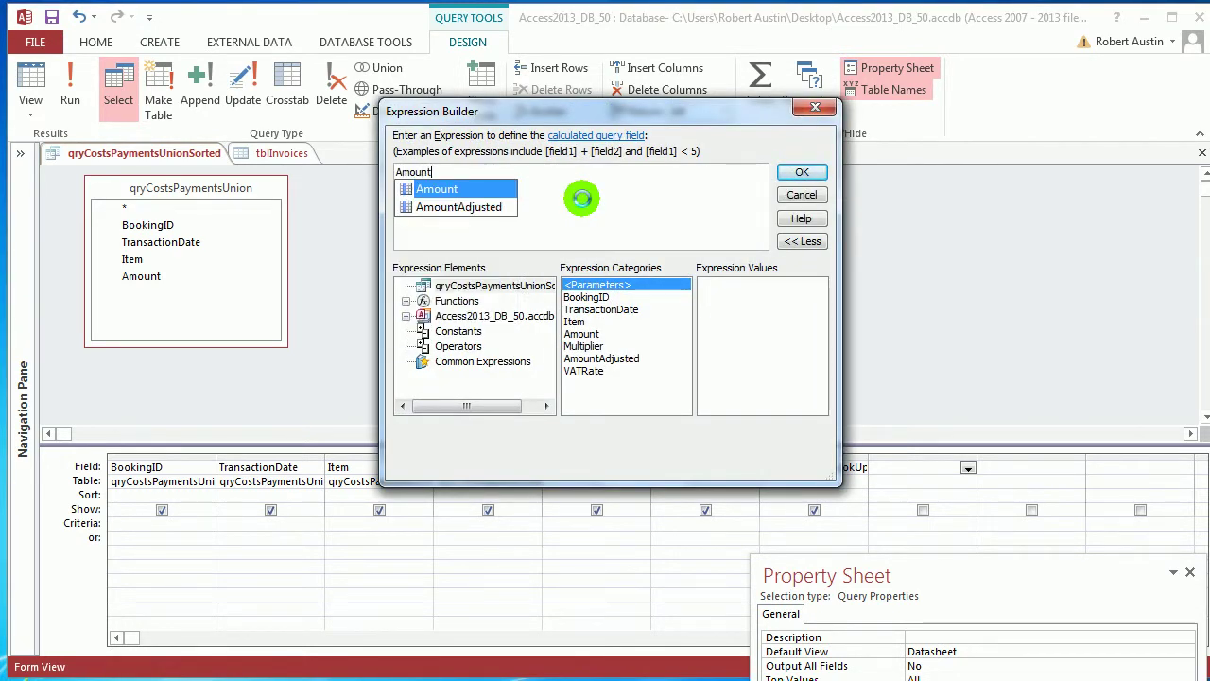
text(IncVat:)
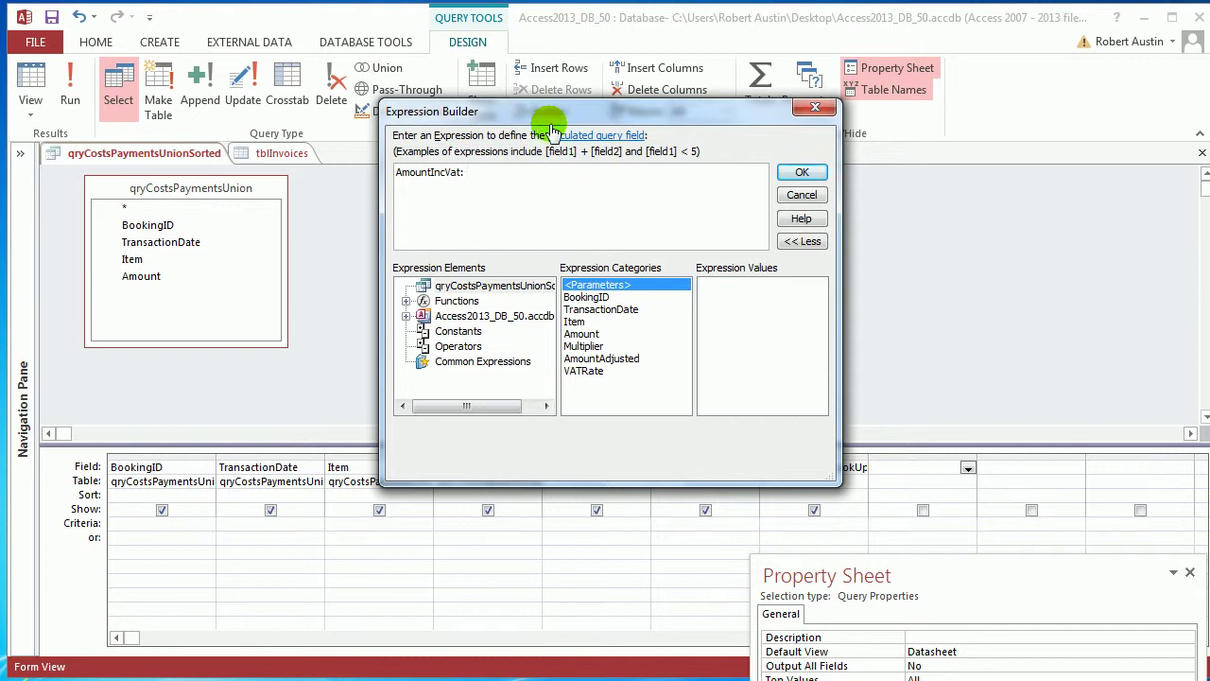
drag(544, 117, 380, 19)
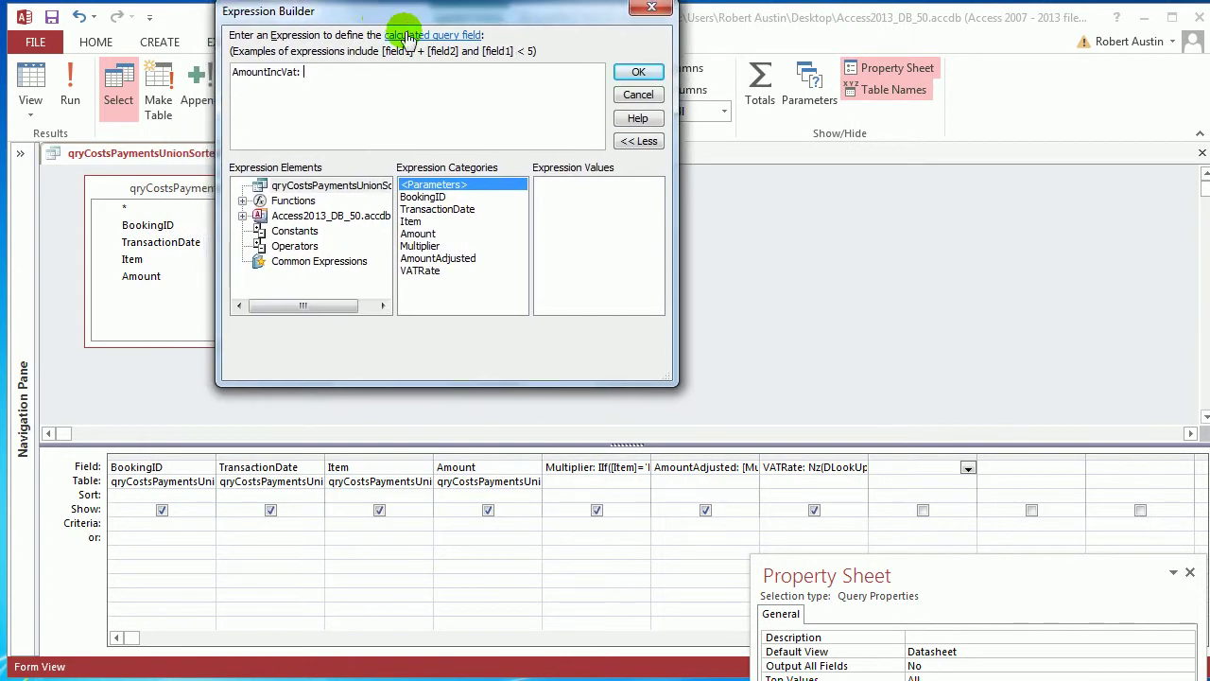
text(a)
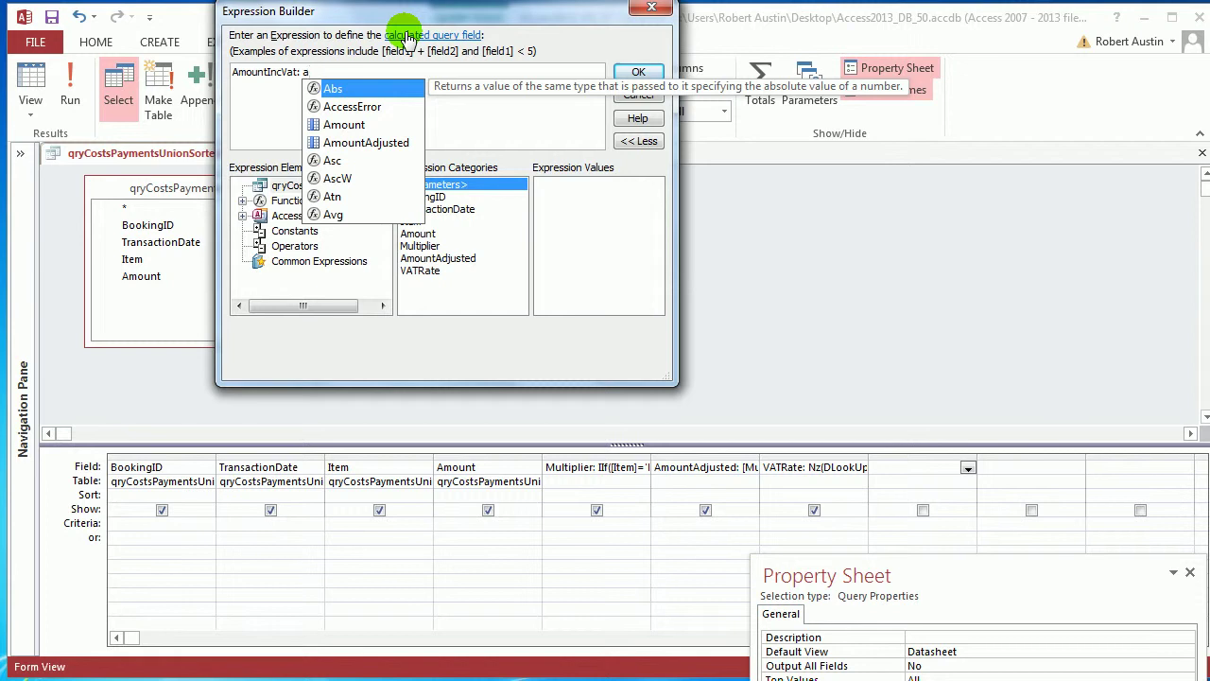
text(mo)
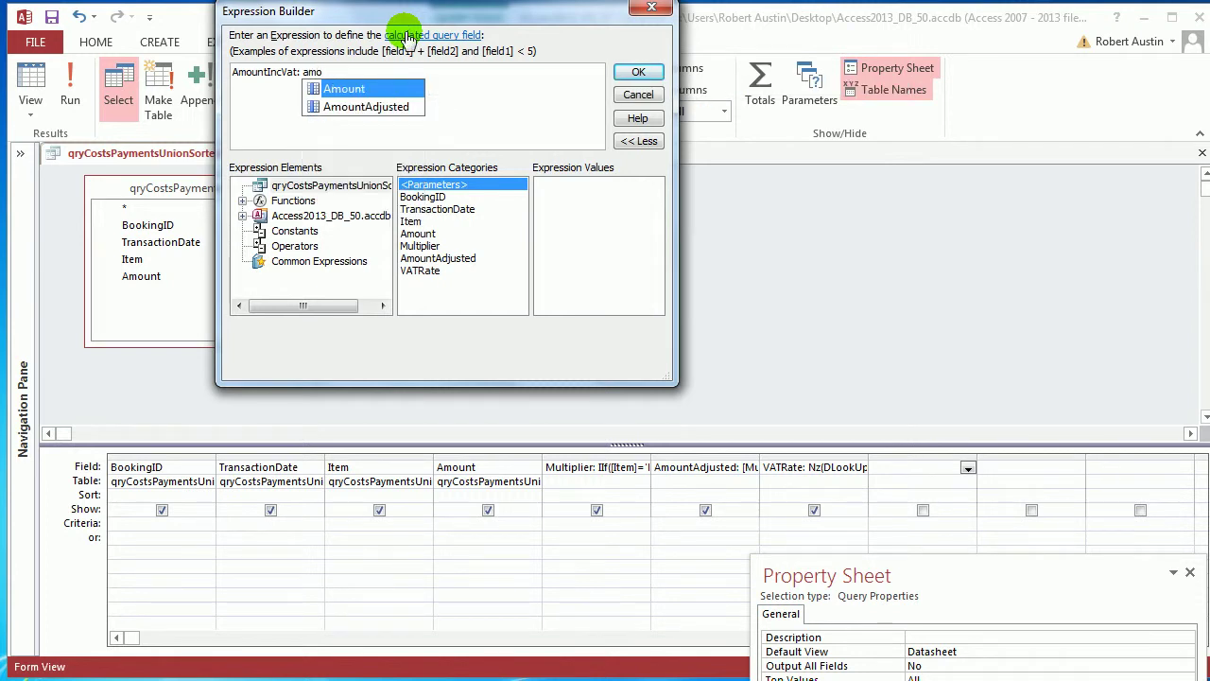
double_click(389, 107)
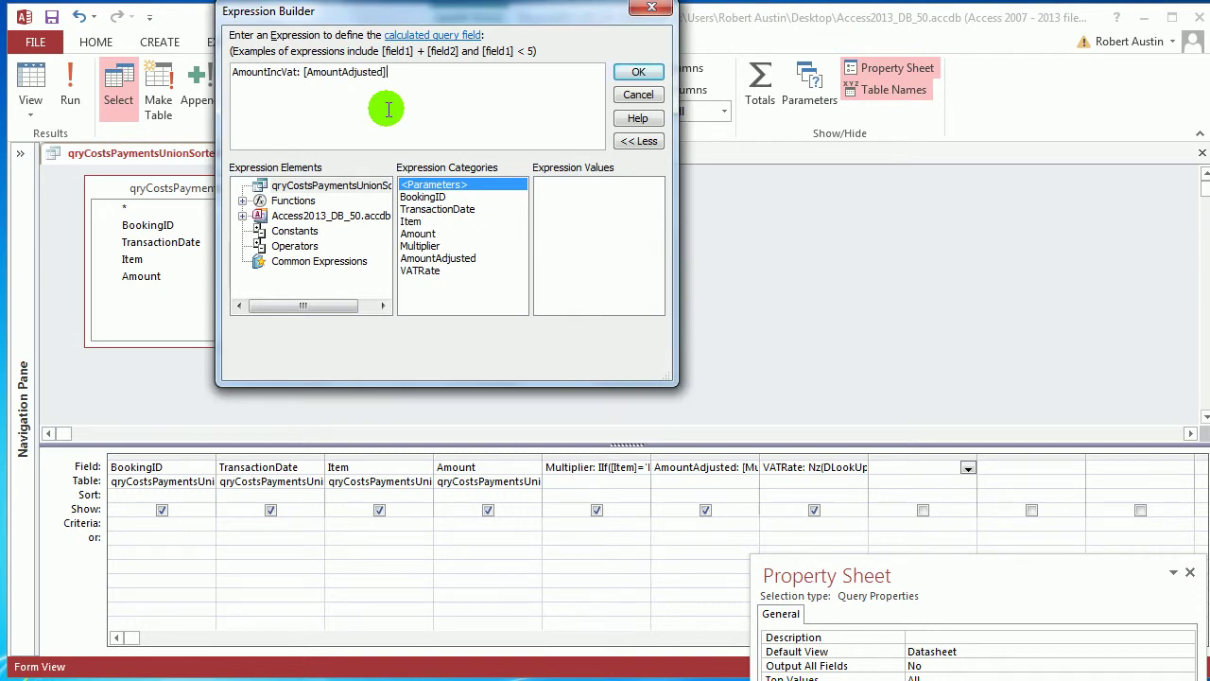
drag(302, 72, 383, 72)
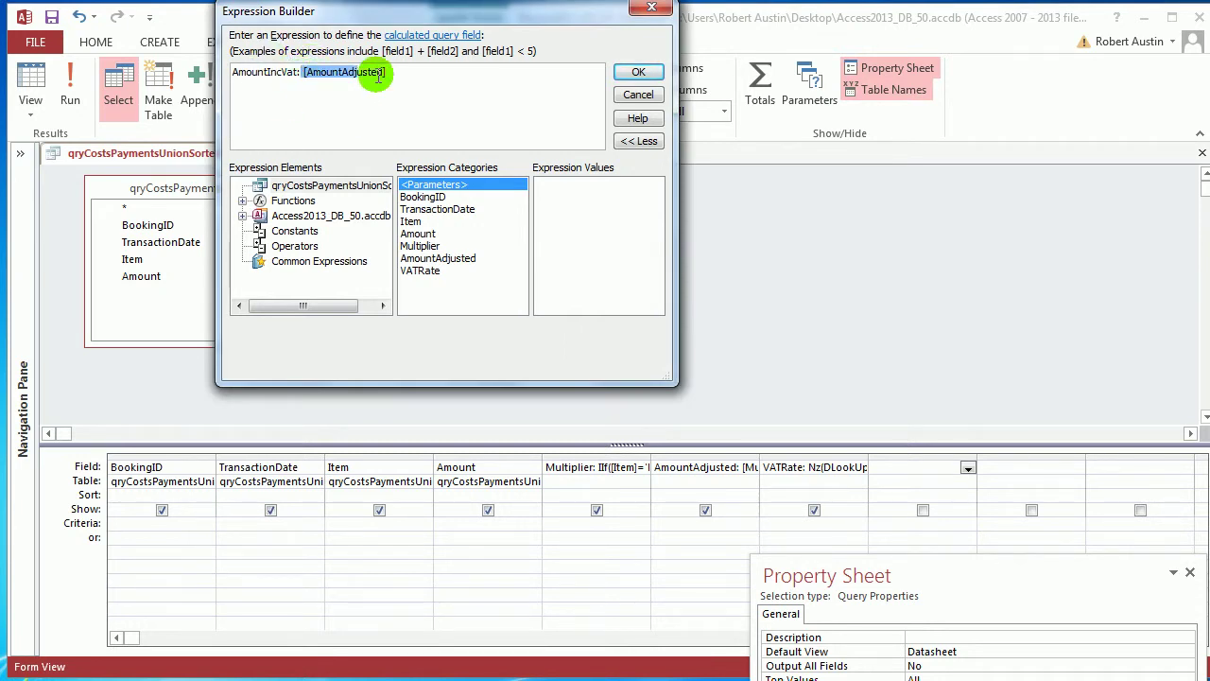
text(at:a)
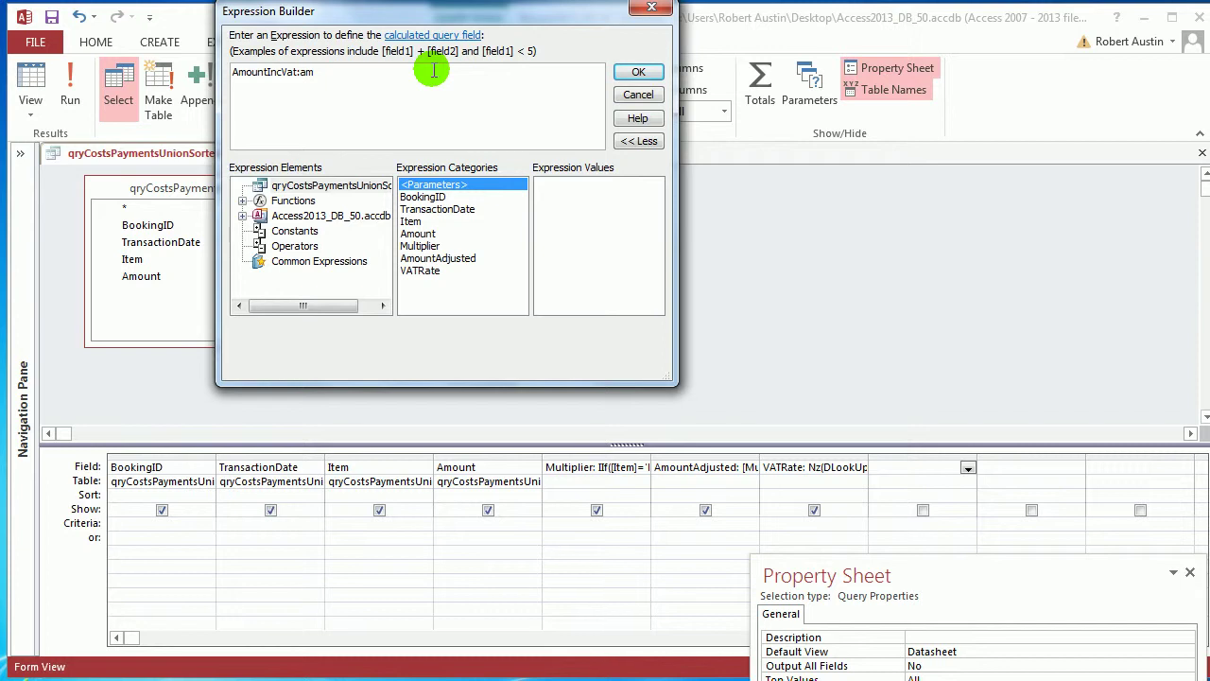
key(BackSpace)
Step: Complete the AmountIncVat expression as [Amount]*(1+[VATRate]), accept it and run the query
text(am)
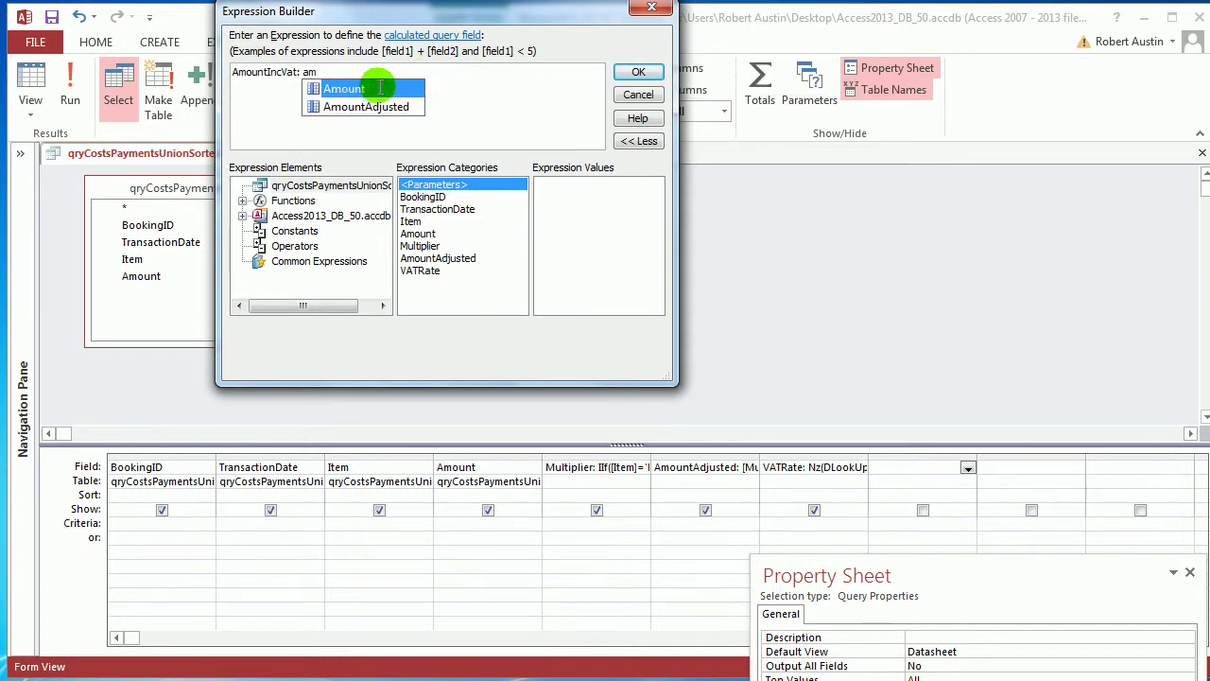
double_click(376, 92)
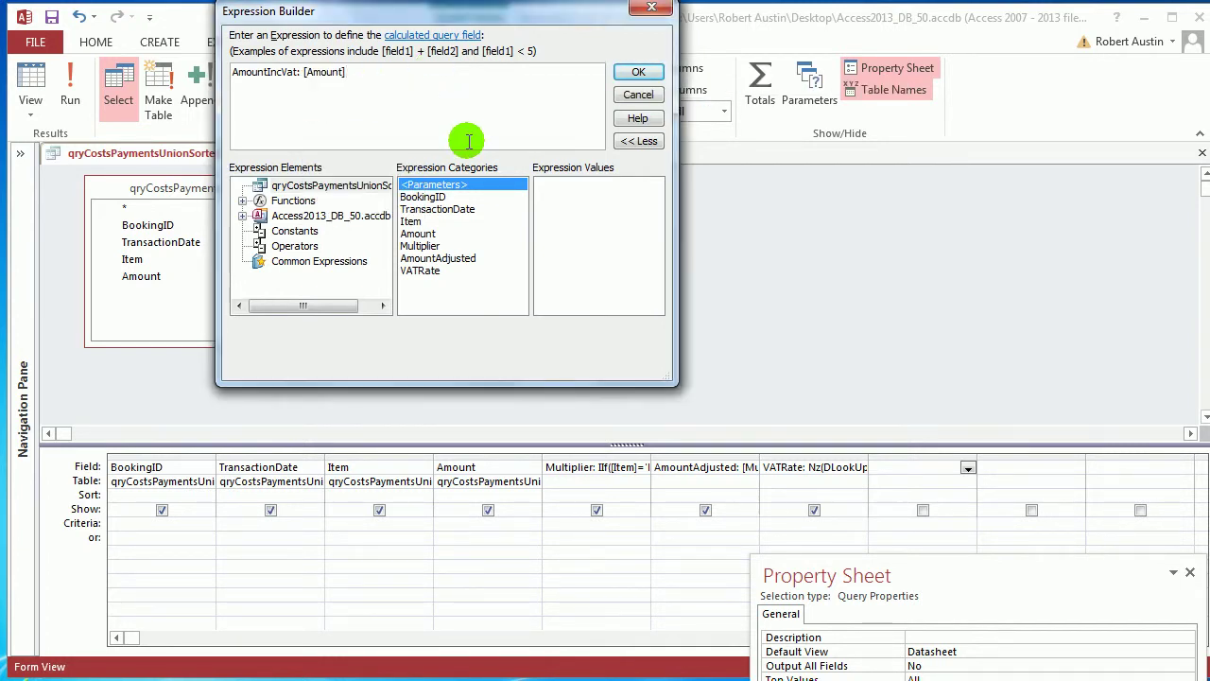
text(* (1+va)
double_click(418, 156)
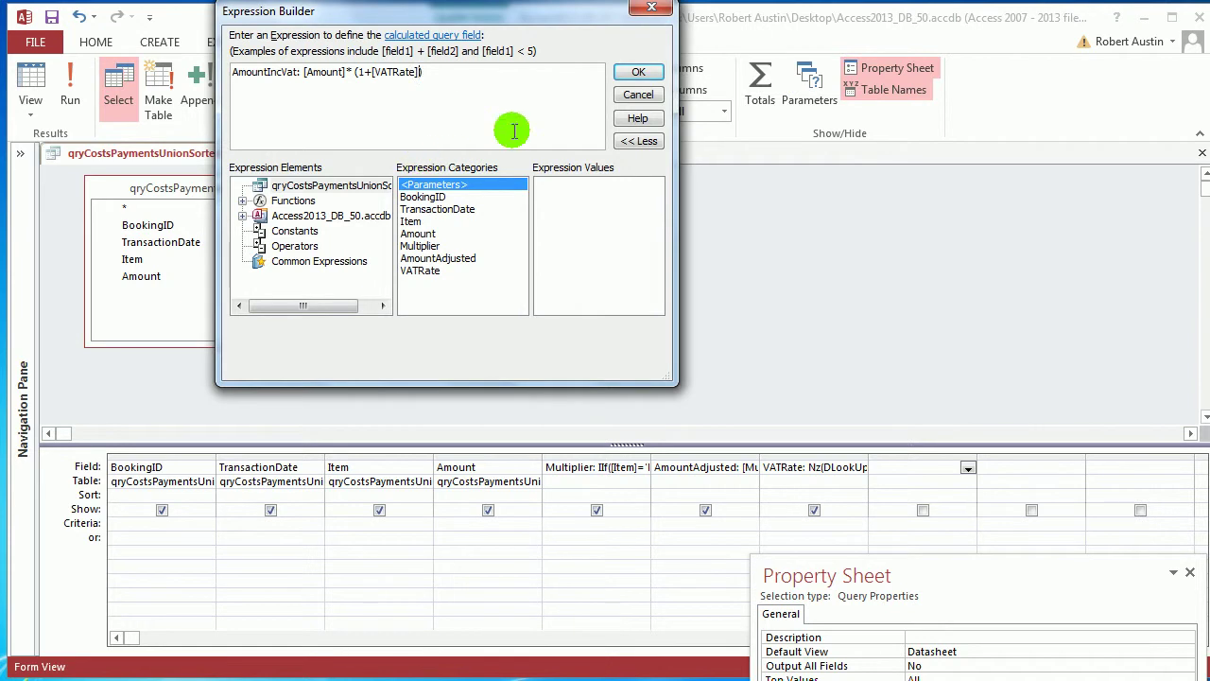
click(638, 73)
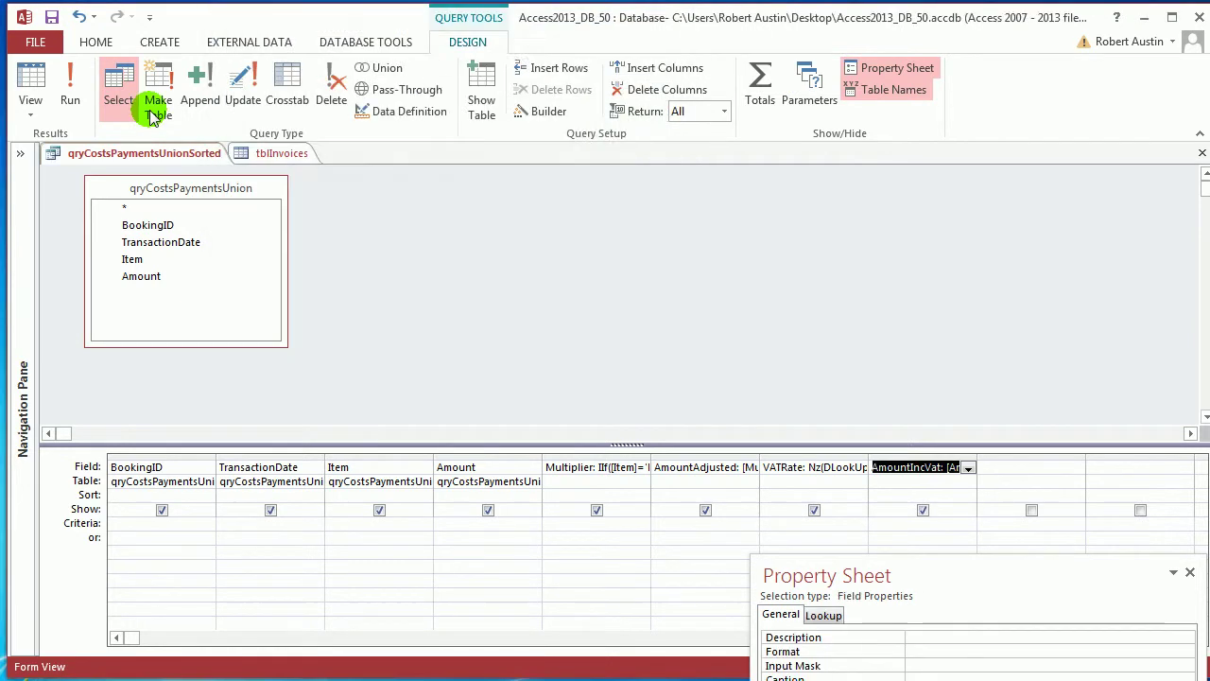
click(72, 95)
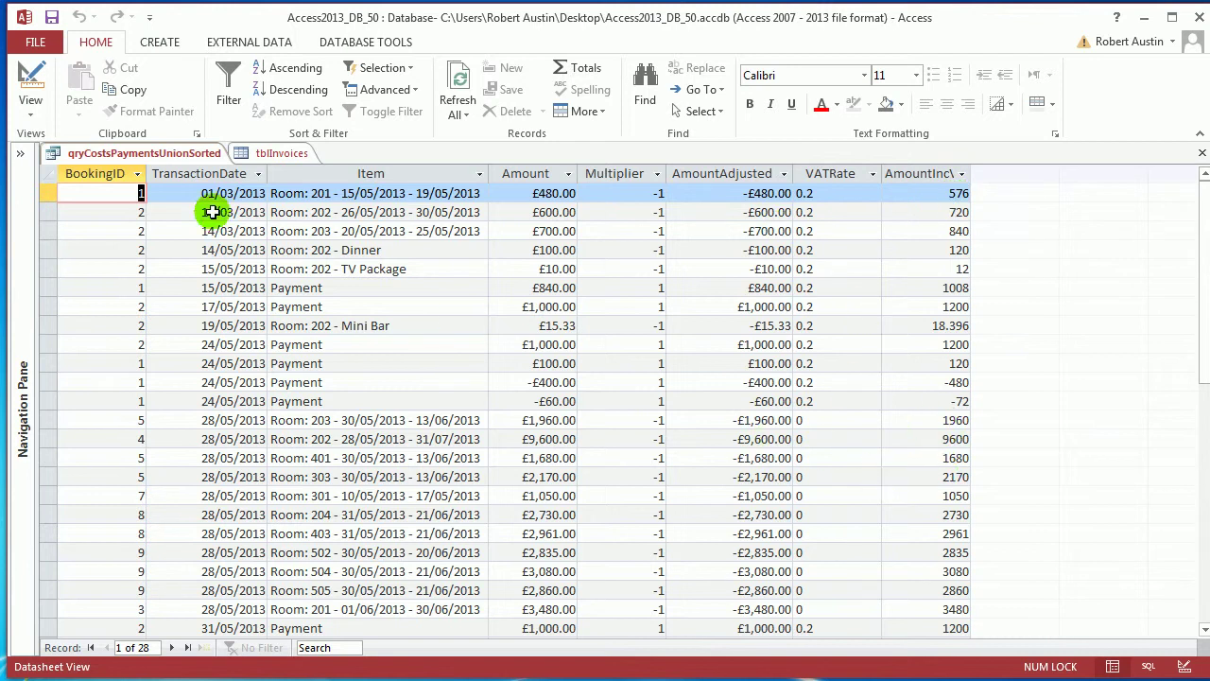
Step: Back in Design view, convert AmountIncVat to currency by wrapping its whole expression in CCur()
right_click(118, 152)
click(141, 235)
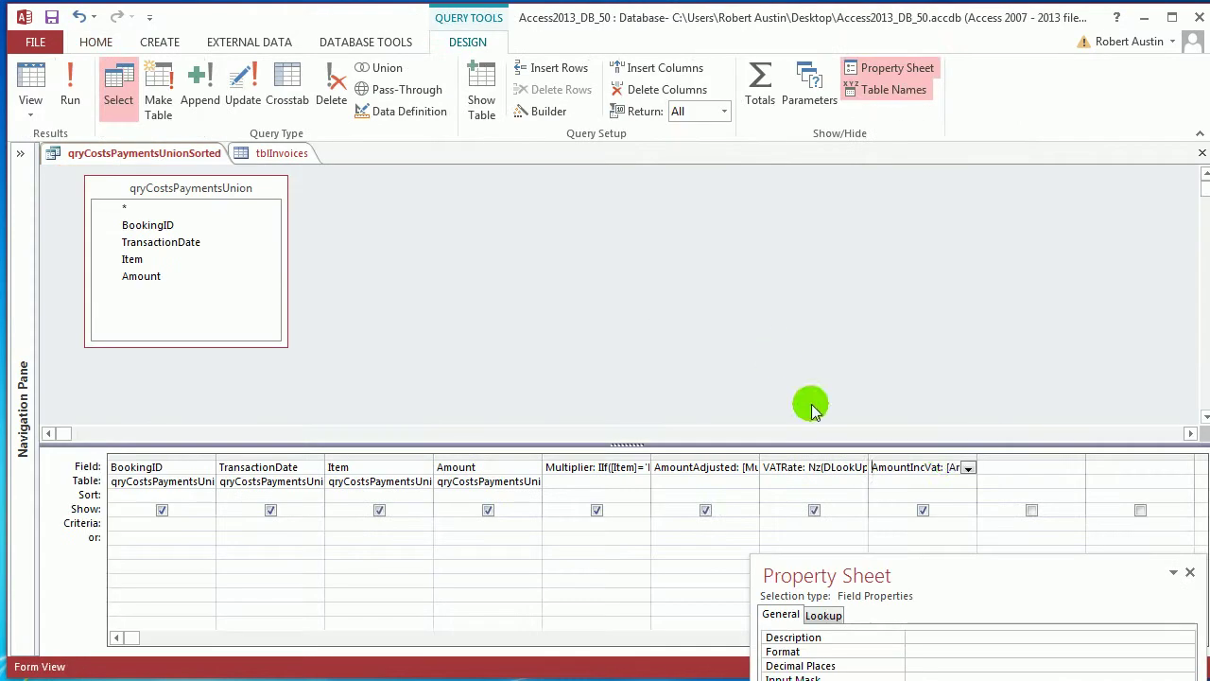
click(560, 110)
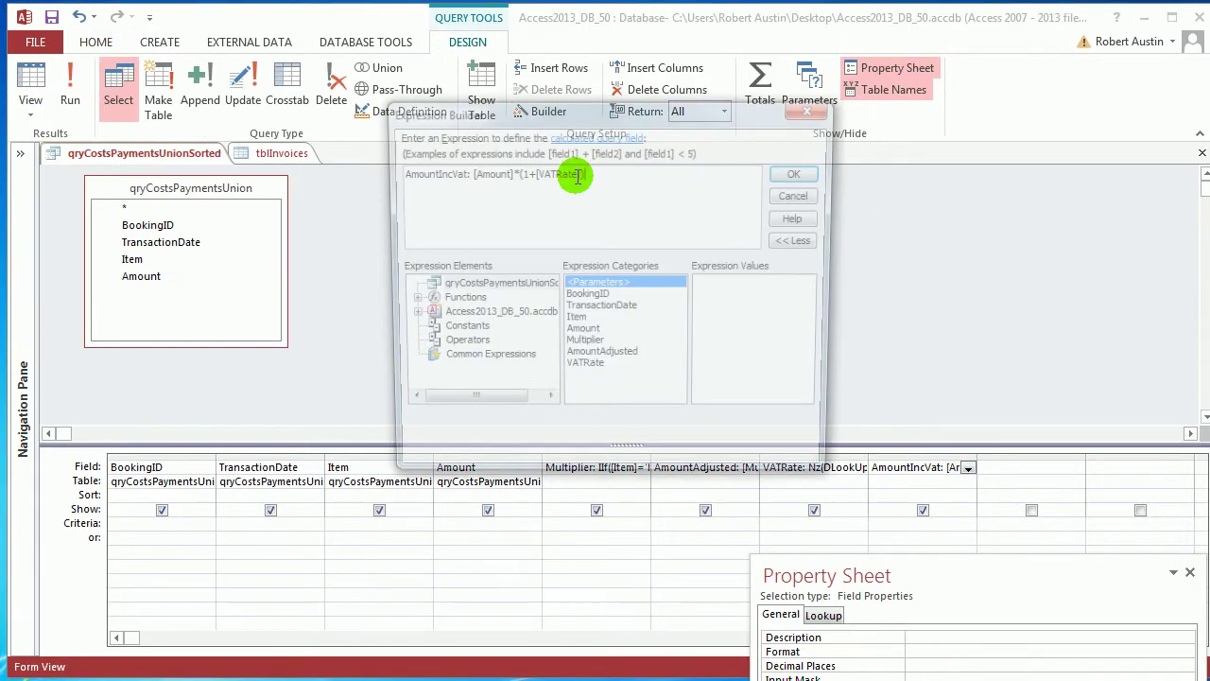
click(467, 172)
text(ccur()
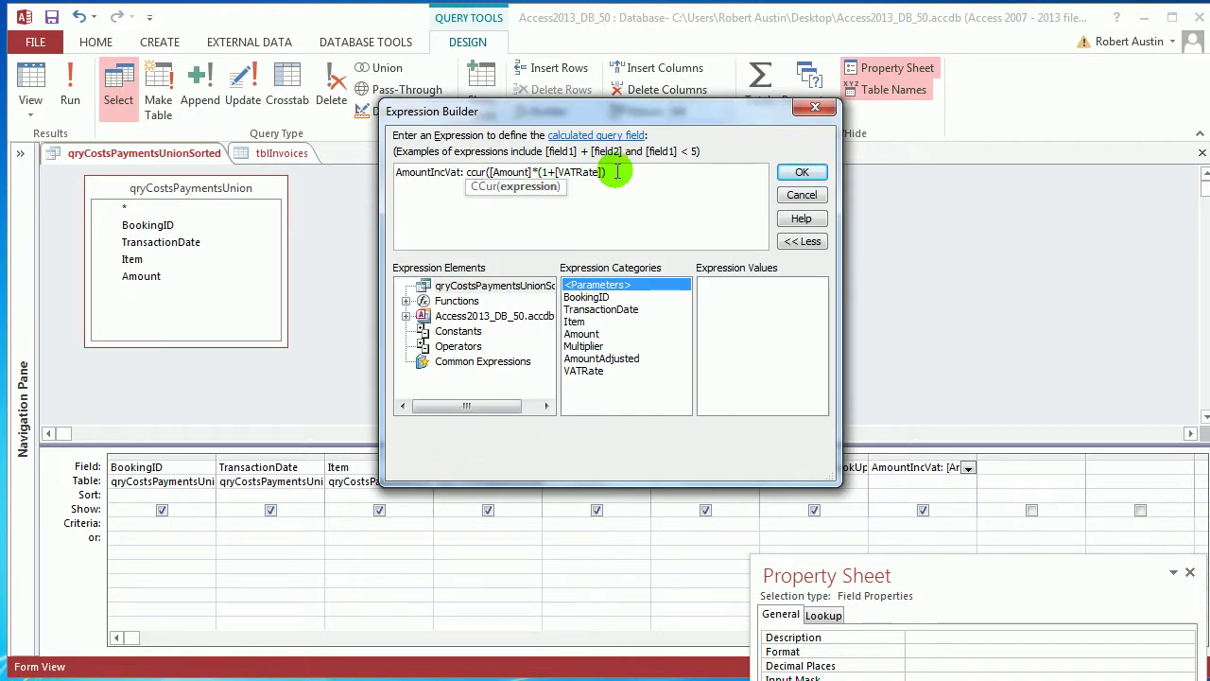
click(615, 172)
text())
click(801, 172)
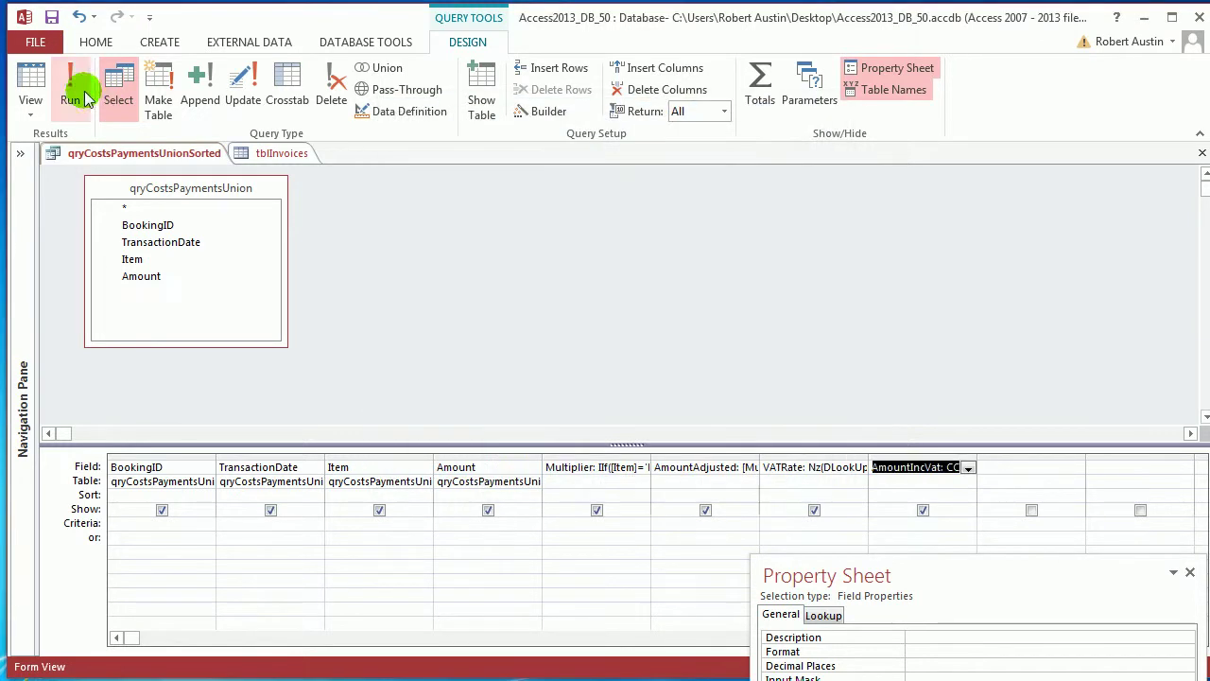
Step: Run the query to check the currency formatting of AmountIncVat, and return to Design view
click(70, 90)
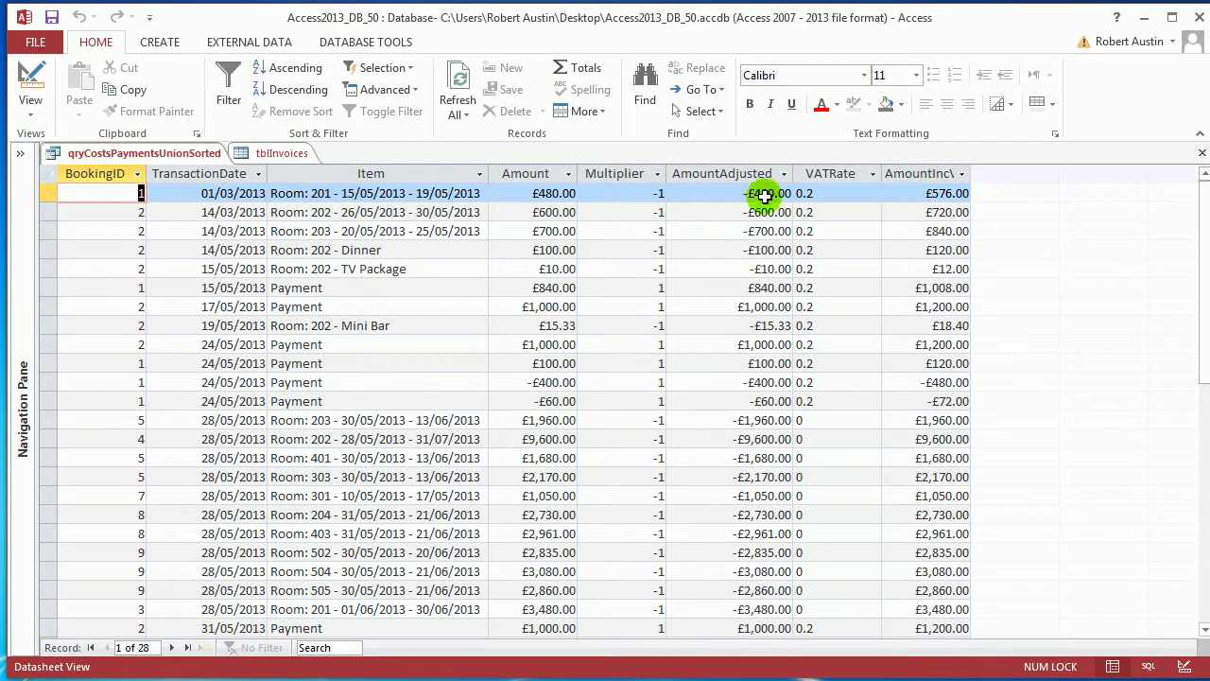
right_click(157, 156)
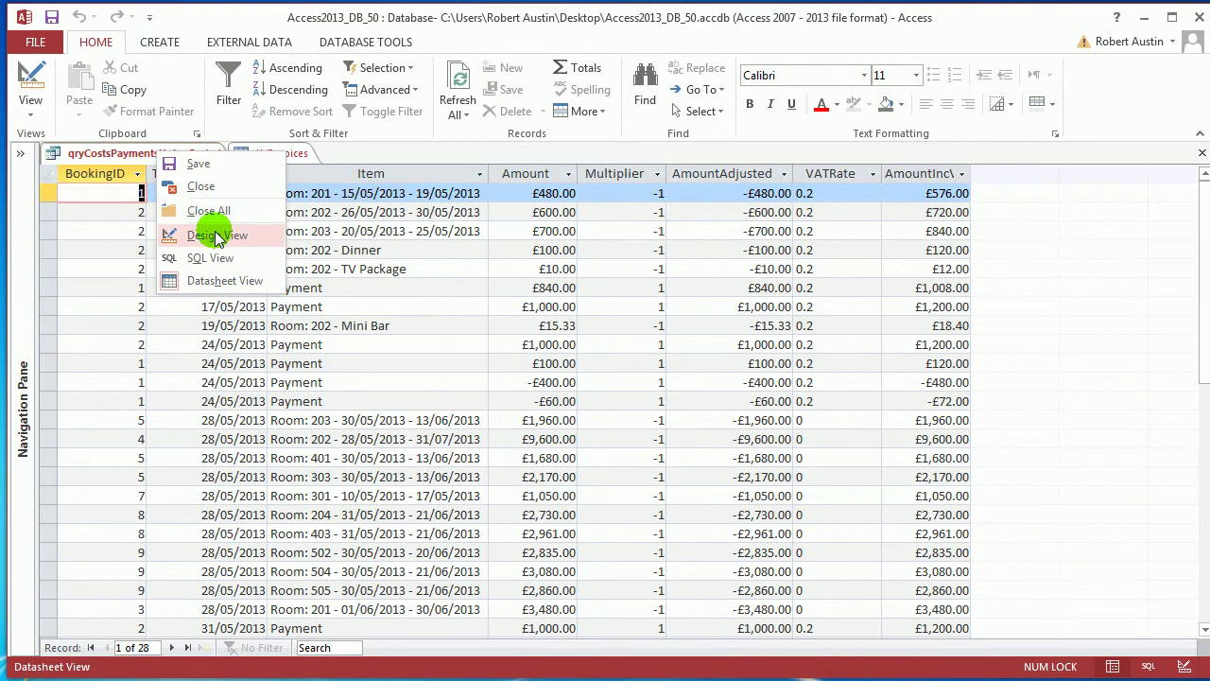
click(214, 235)
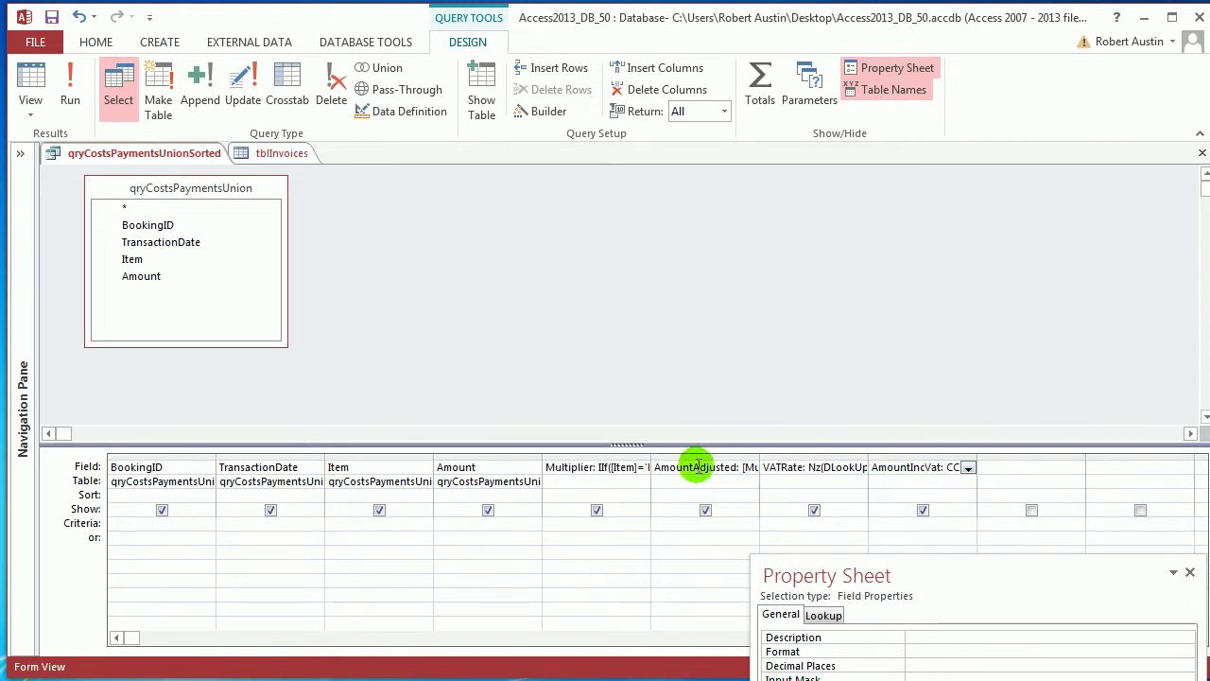
Step: Add a calculated field AmountIncVatAdjusted: [AmountIncVat]*[Multiplier] in the empty column after AmountIncVat using the Expression Builder
click(1032, 467)
click(542, 114)
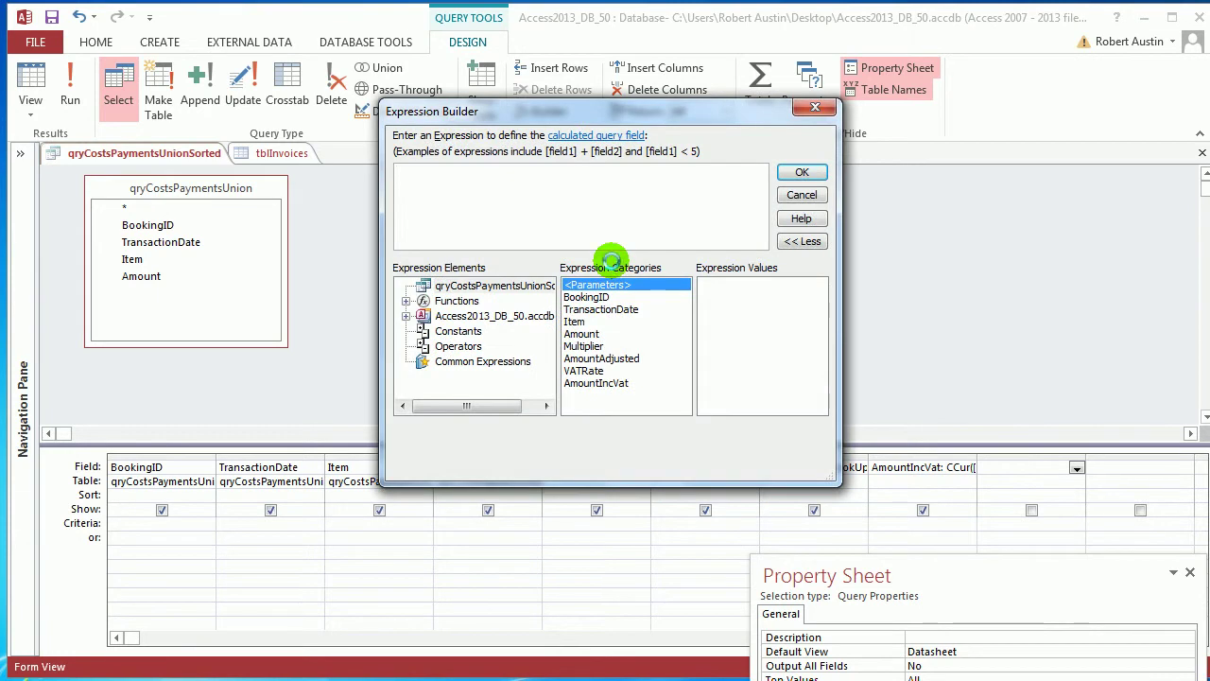
text(AmountInc)
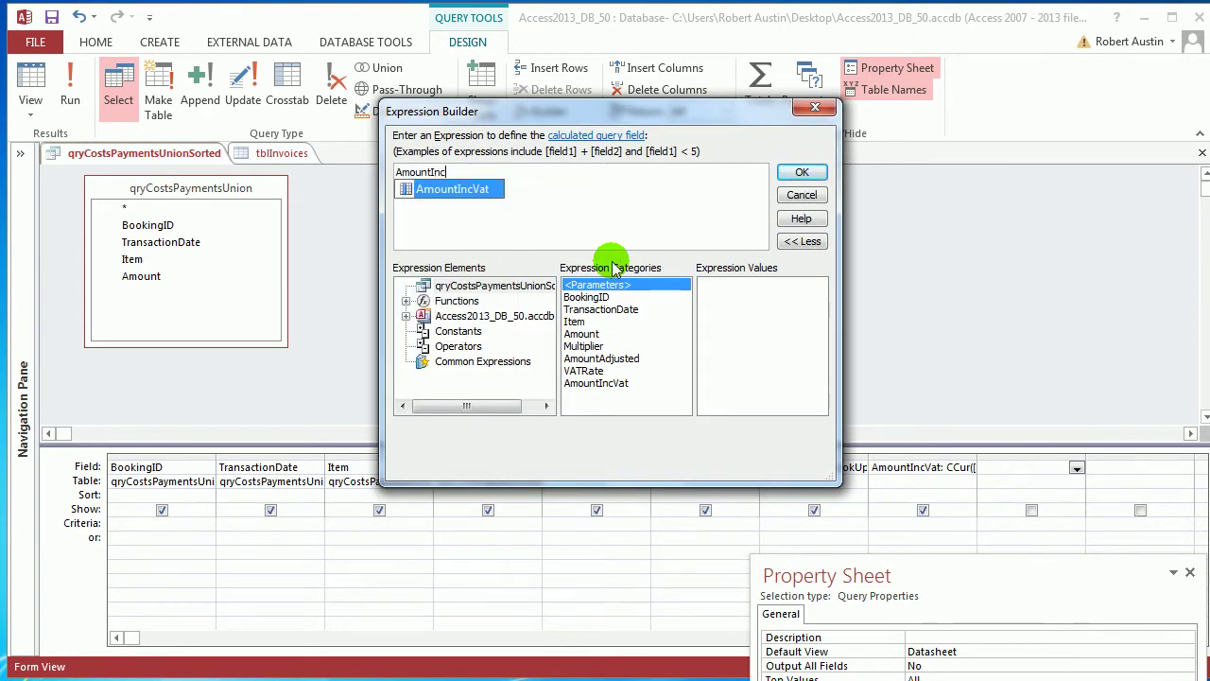
text(VatAdjuste)
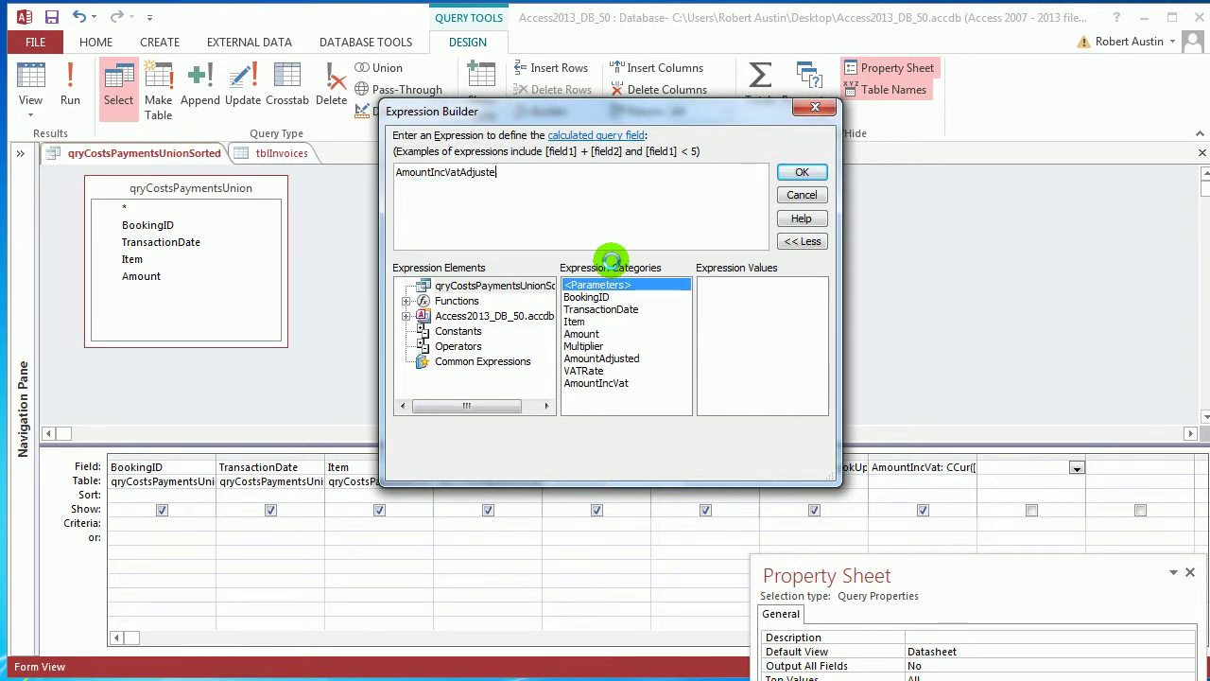
text(mded: am)
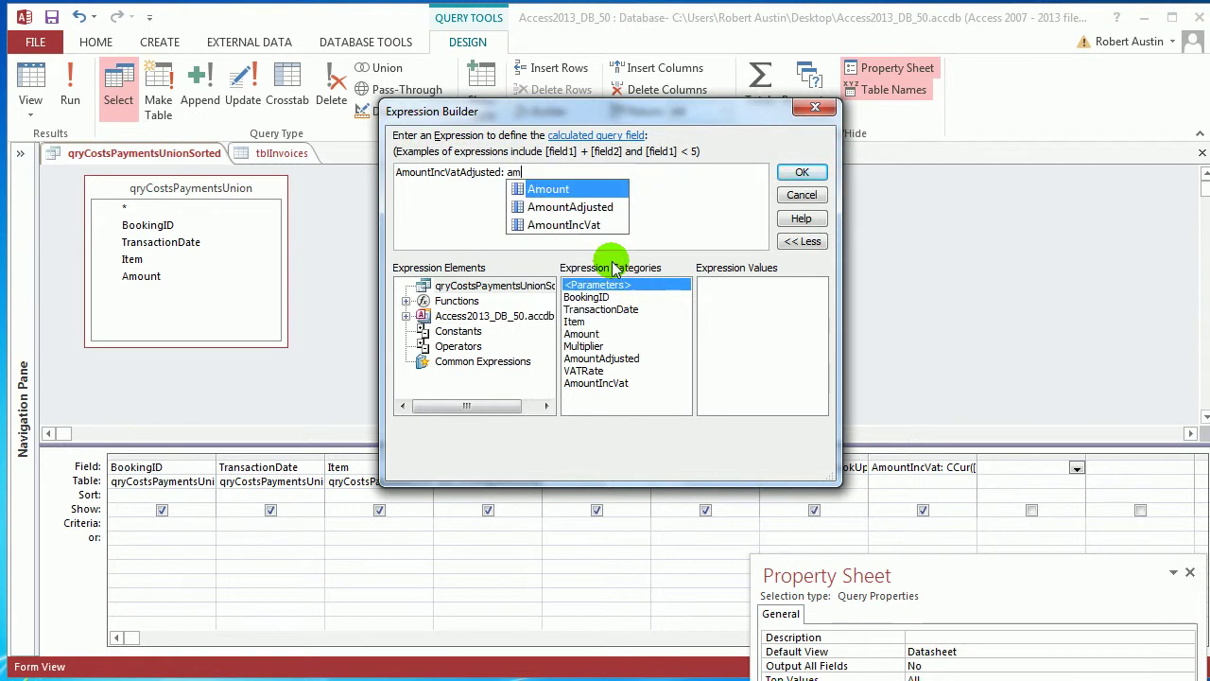
double_click(565, 223)
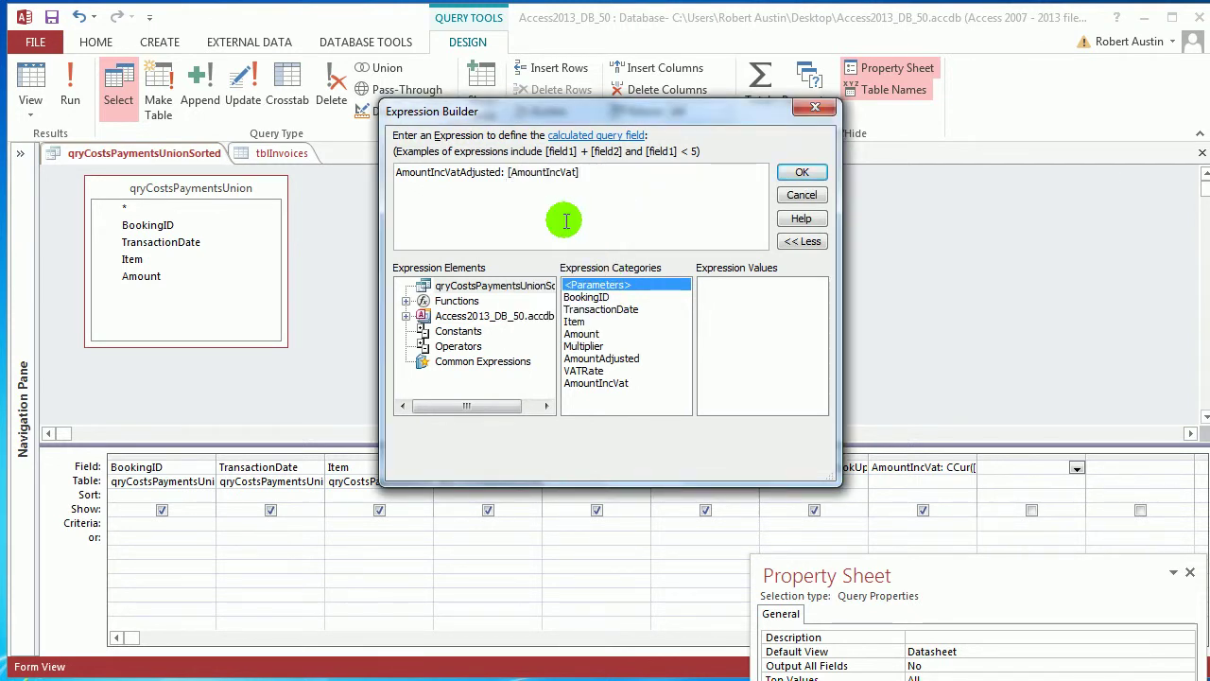
text(*m)
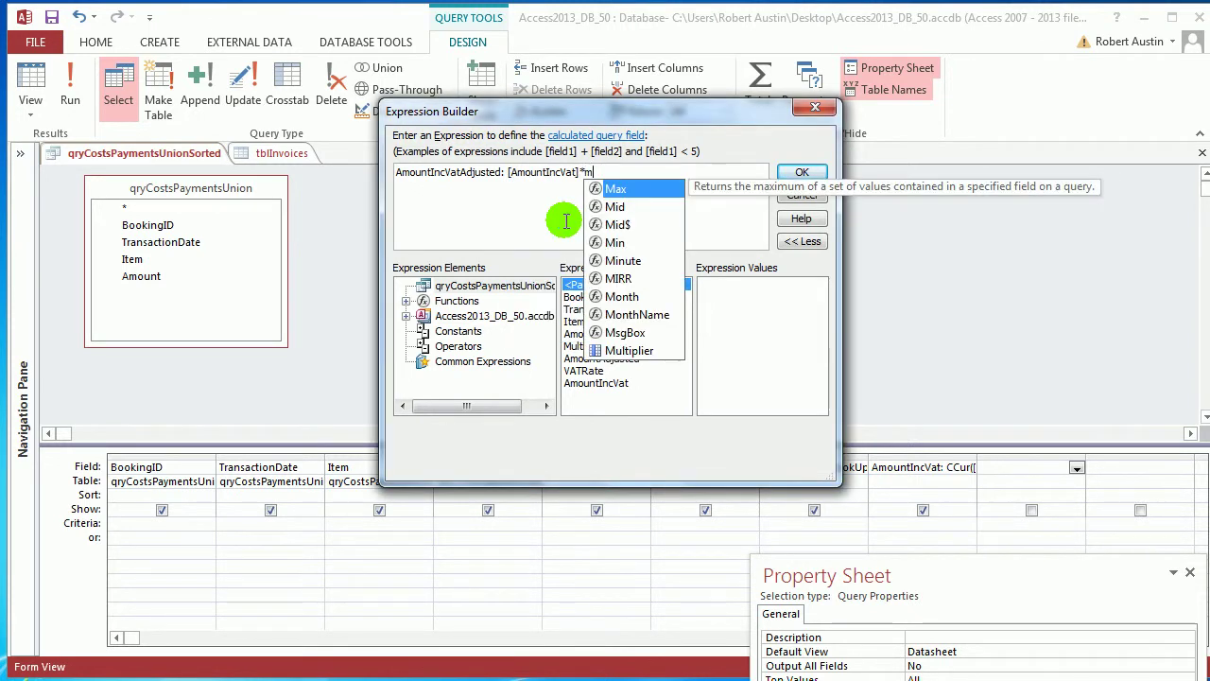
double_click(619, 349)
click(802, 171)
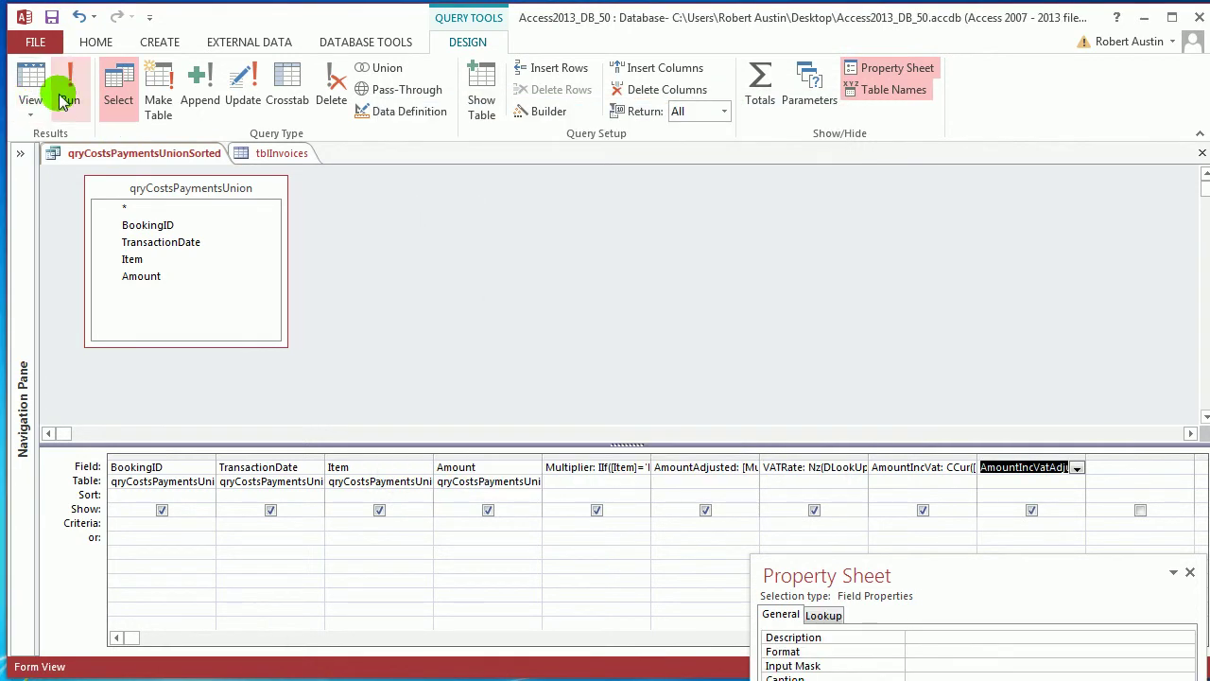
Step: Run the query and save it with the AmountIncVatAdjusted column widened to show its full heading
click(70, 95)
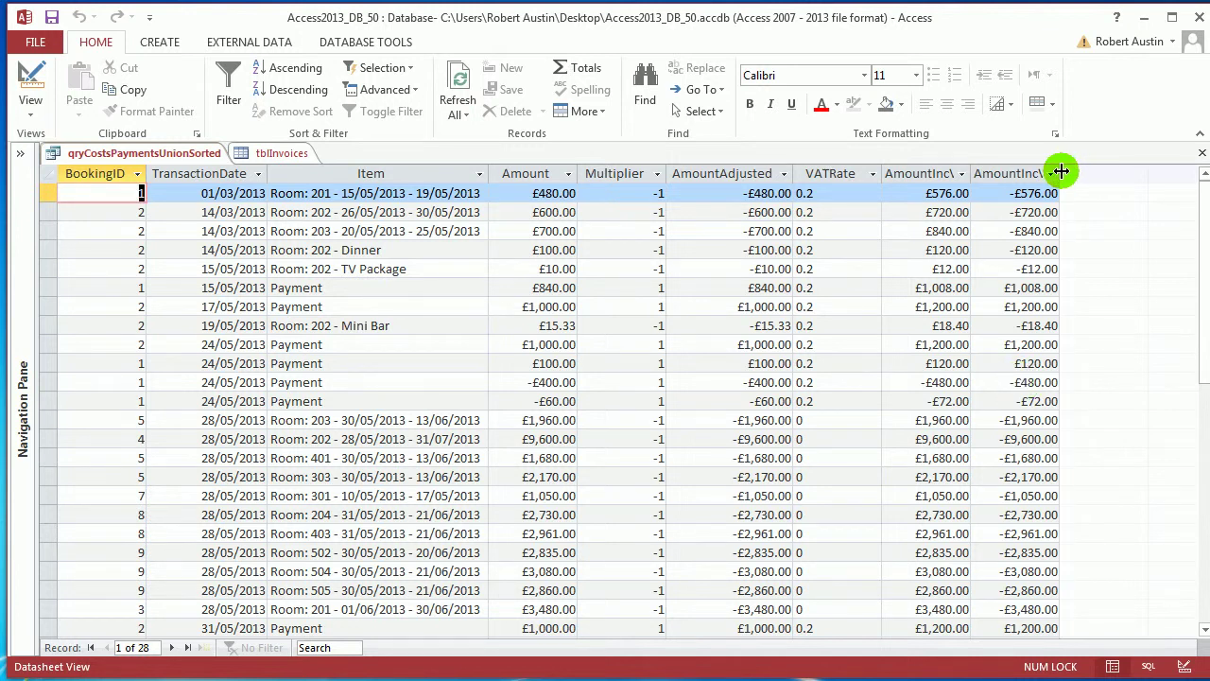
right_click(163, 154)
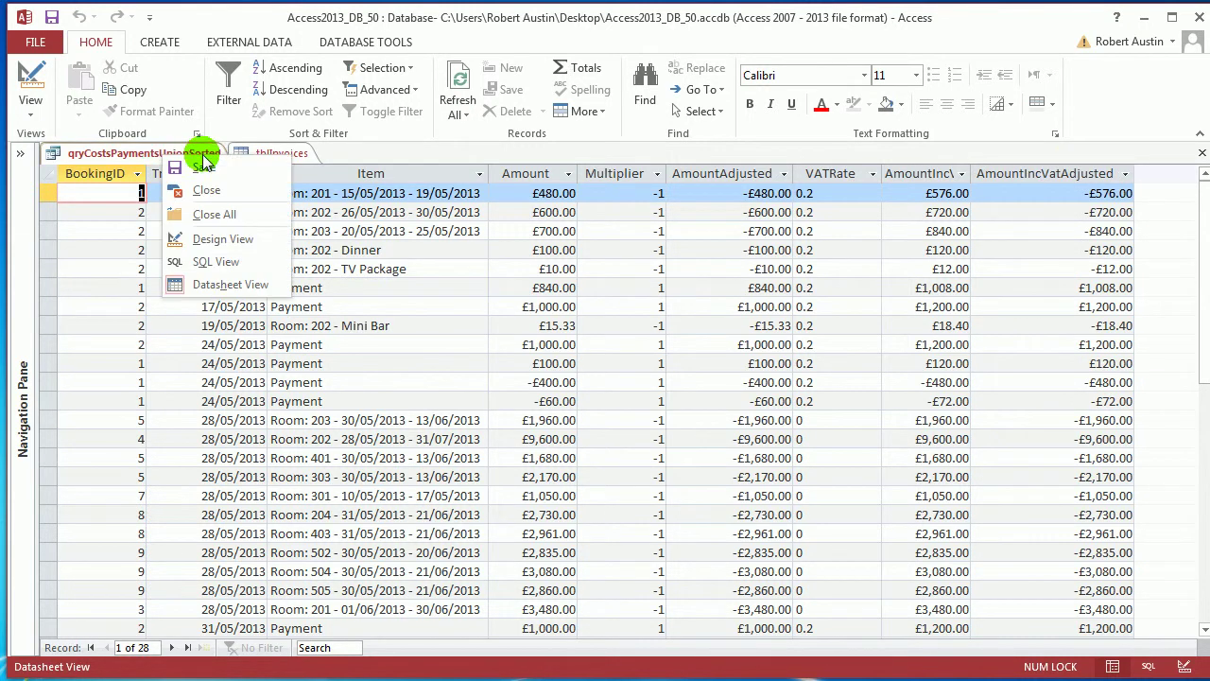
click(222, 168)
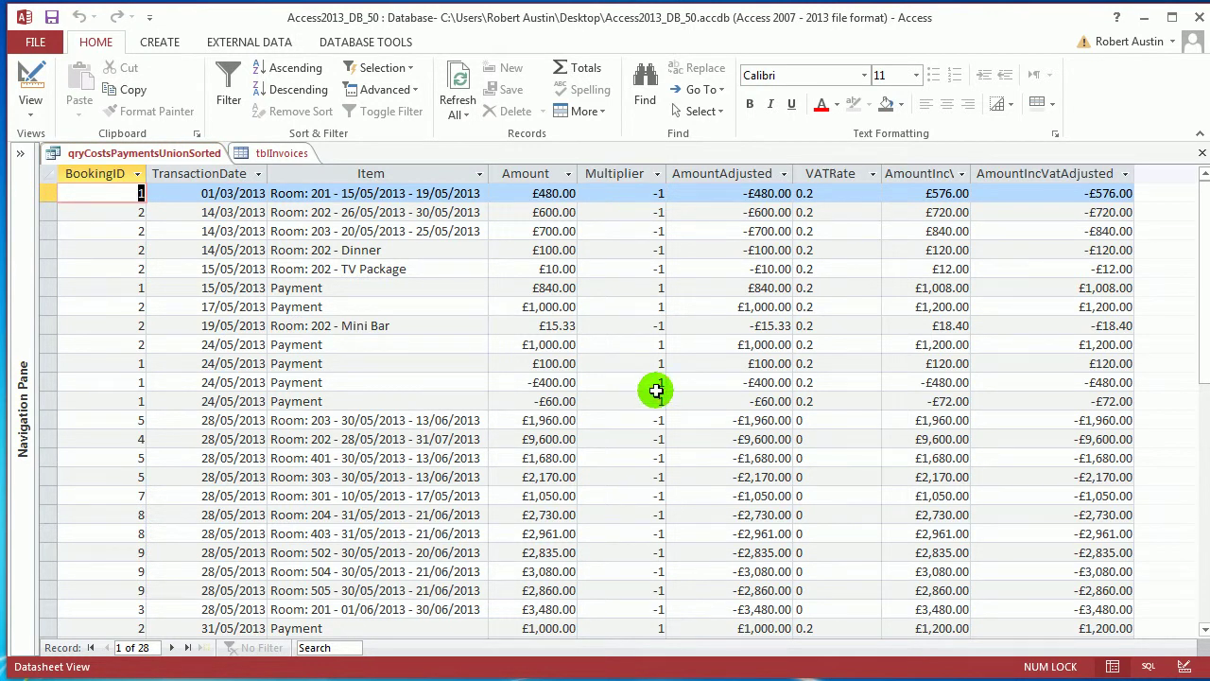
Step: Review the Amount, Multiplier and AmountIncVat columns in the query results by selecting each in turn
click(534, 174)
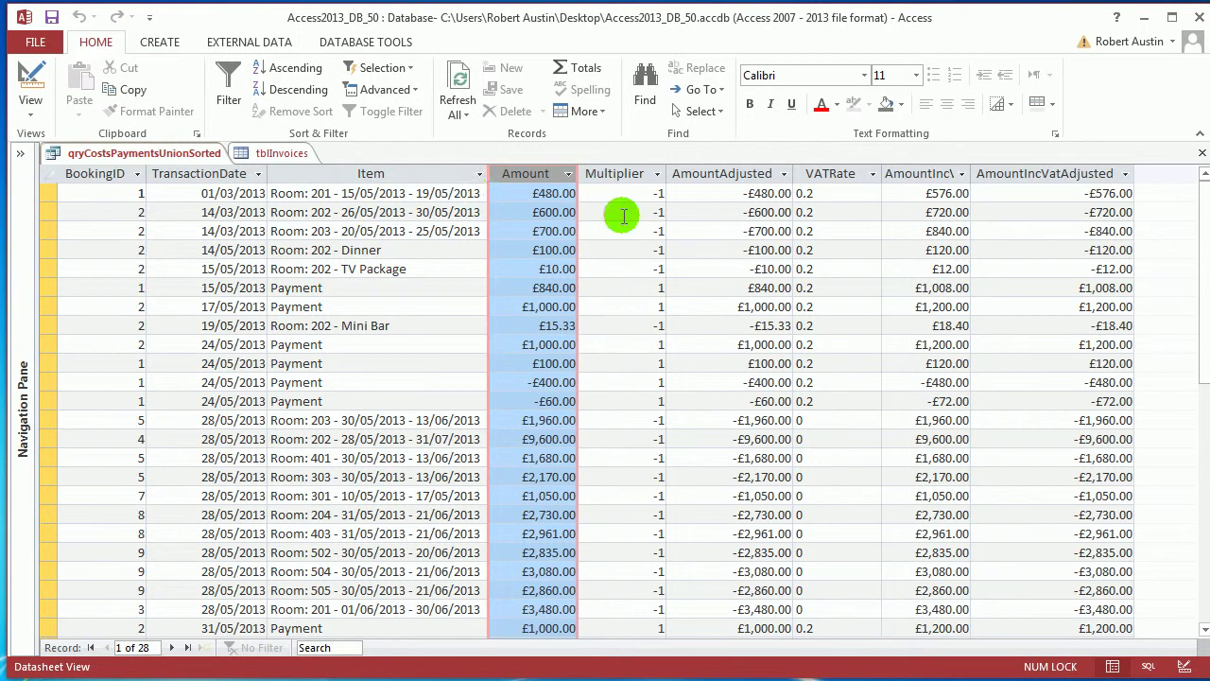
click(627, 173)
click(628, 173)
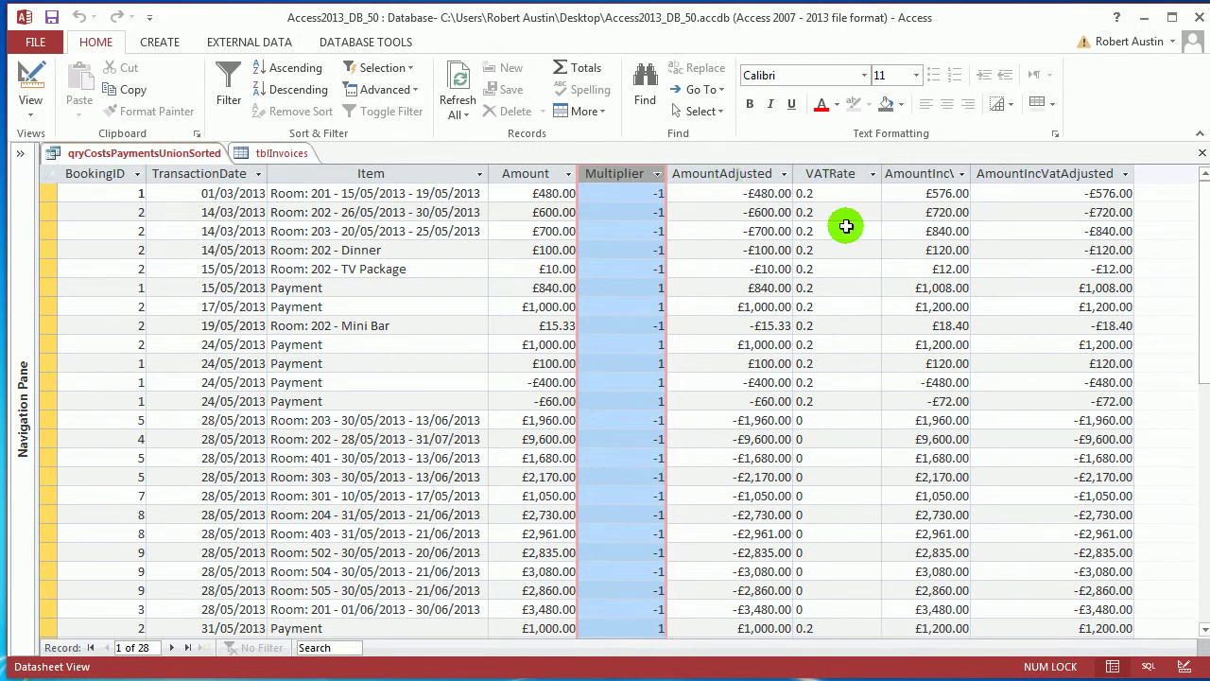
click(558, 175)
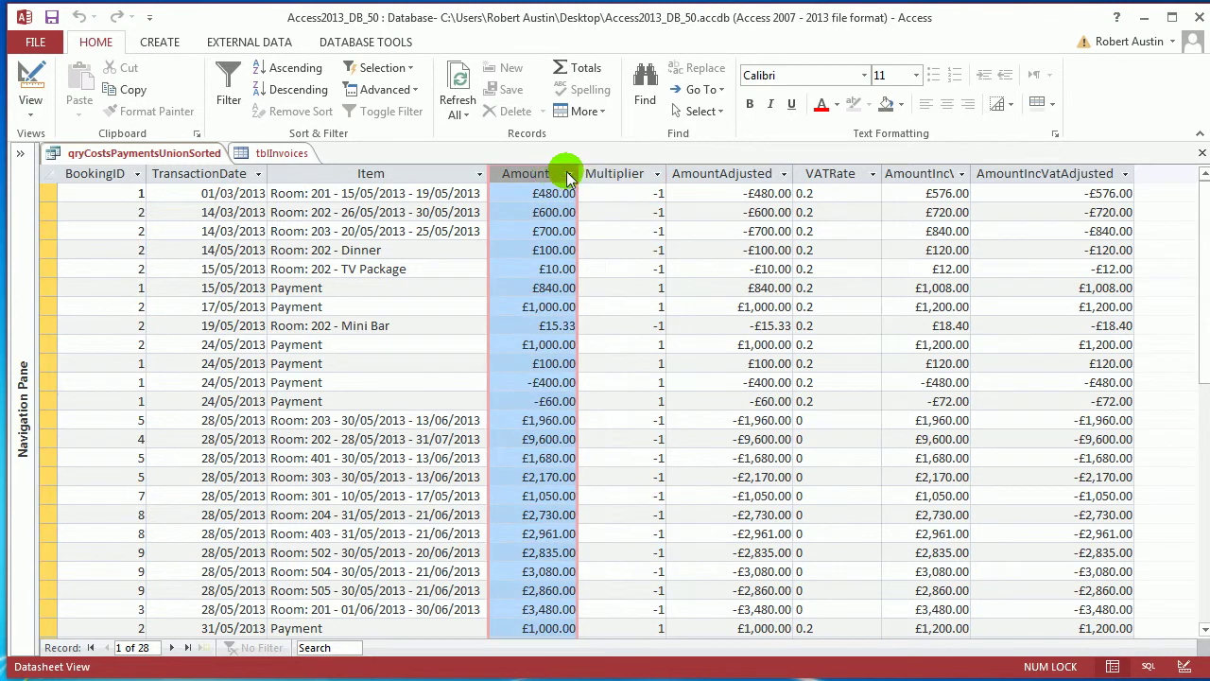
click(936, 175)
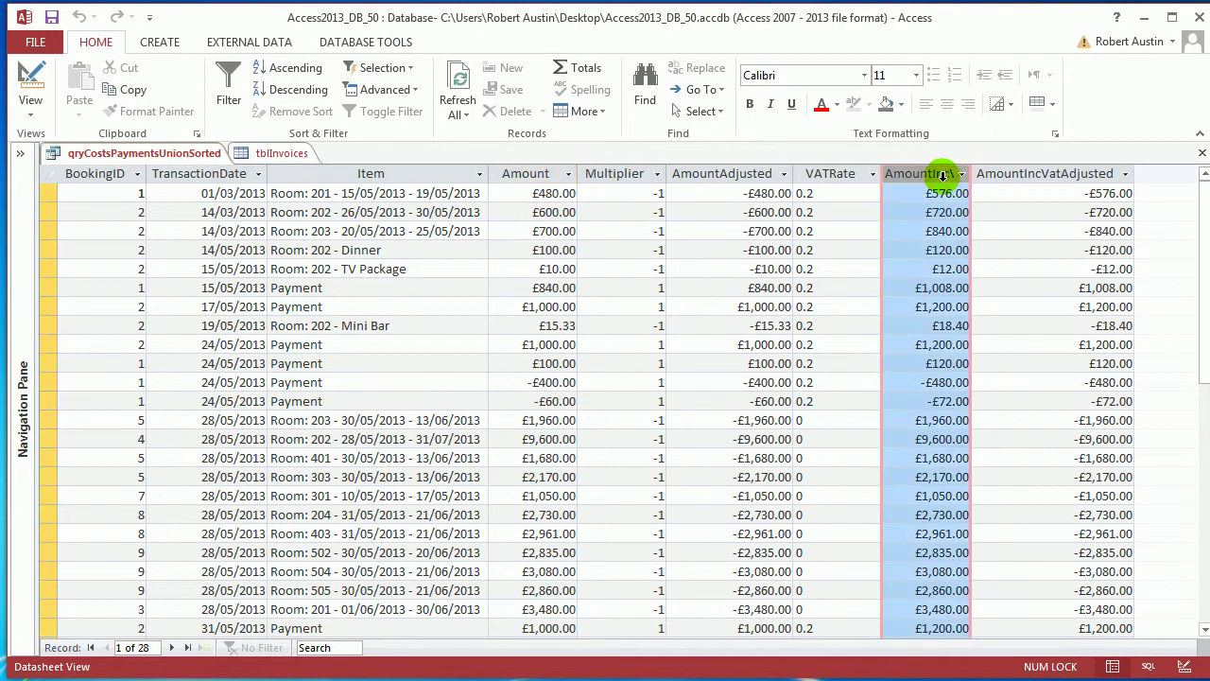